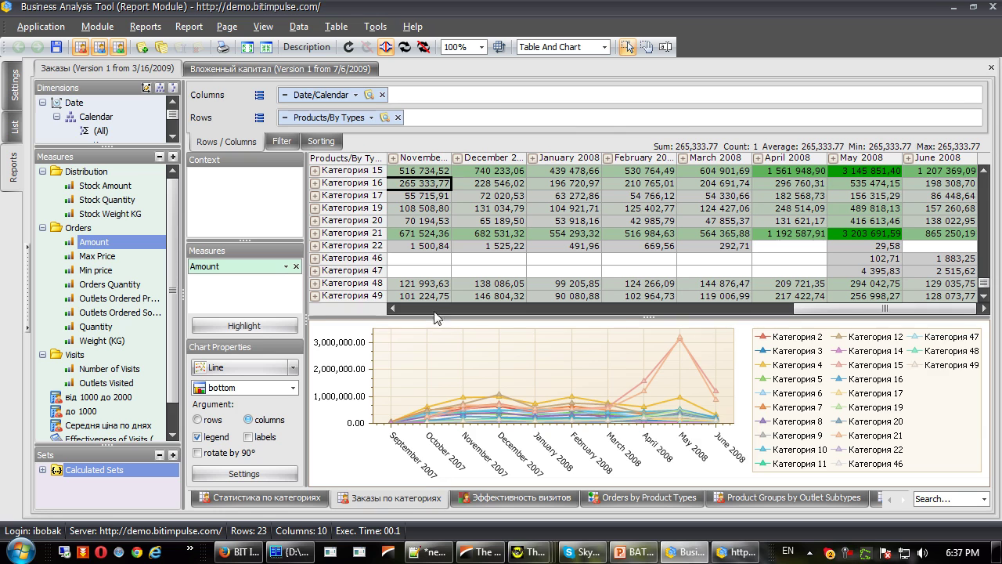
- Enlarge the chart below the orders table and review the existing Эффективность визитов, Orders by Product Types, Заказы по категориям and Статистика по категориям pages
drag(842, 308, 700, 259)
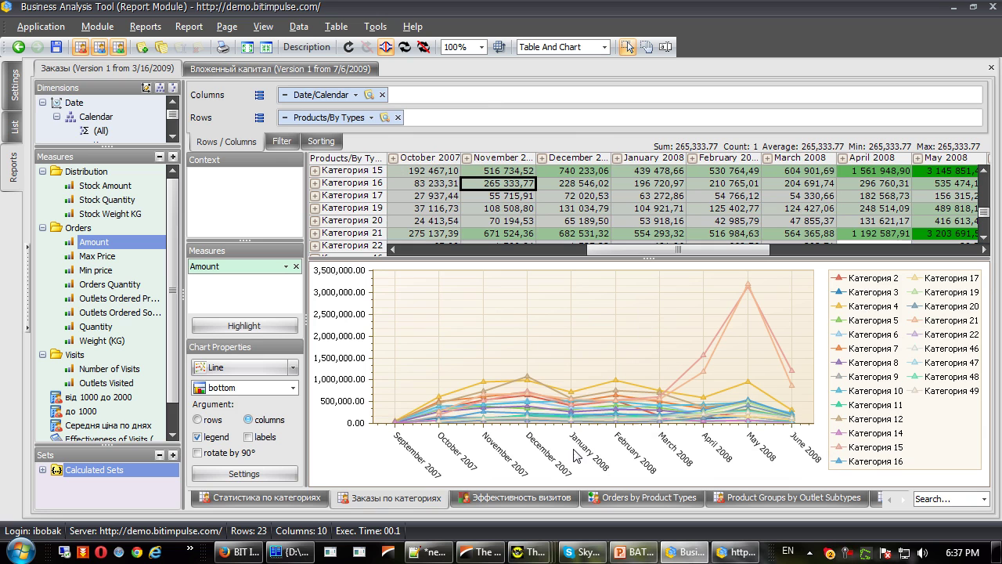
click(528, 502)
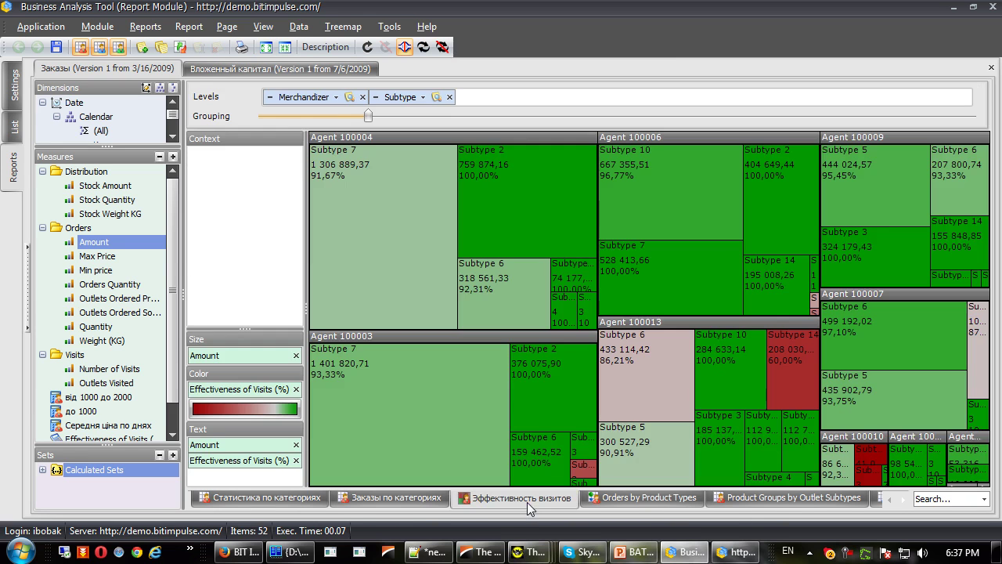
click(641, 500)
click(517, 499)
click(400, 498)
click(266, 498)
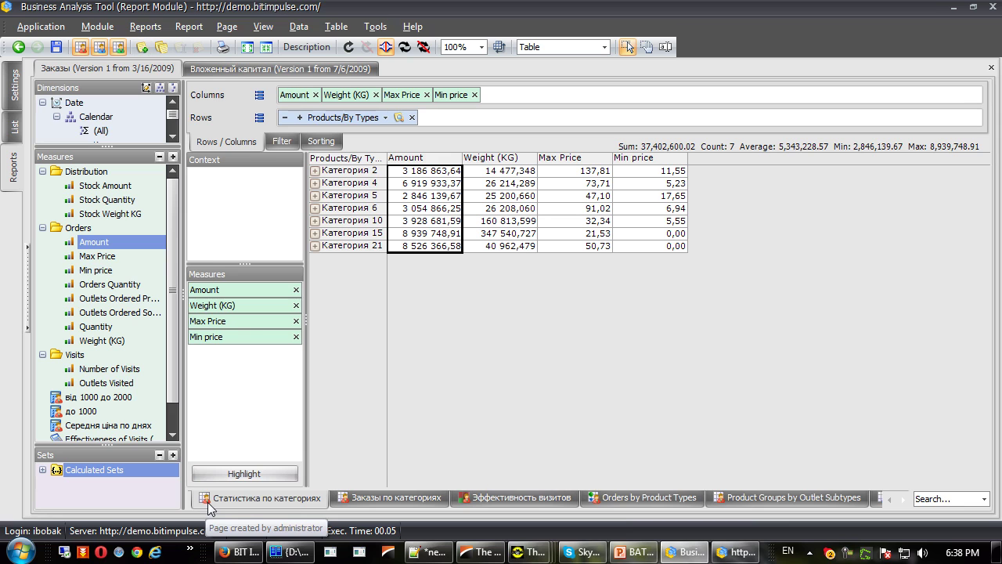
- Add a Table/Chart report page named Table 2, and enlarge and collapse the dimension tree
click(142, 49)
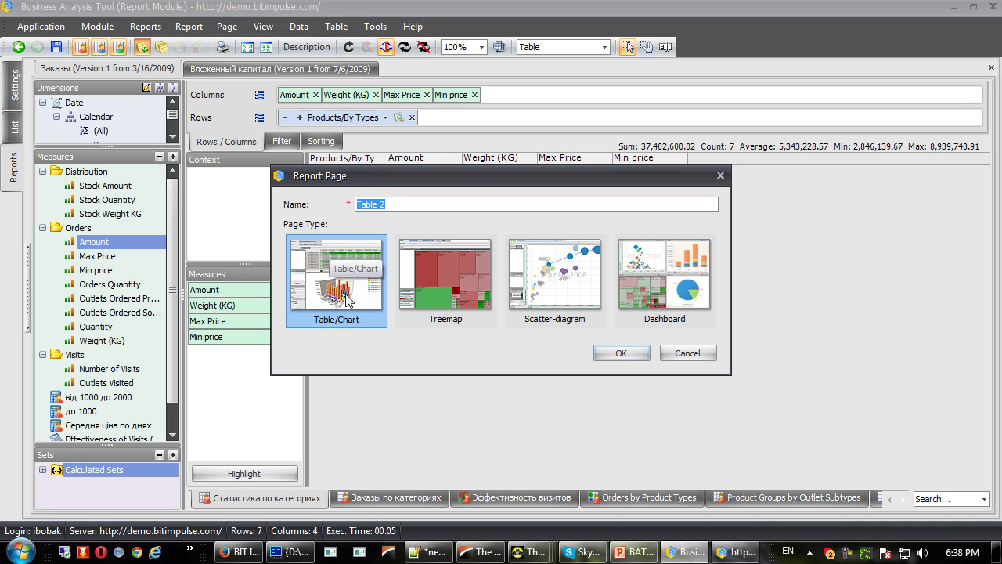
click(618, 353)
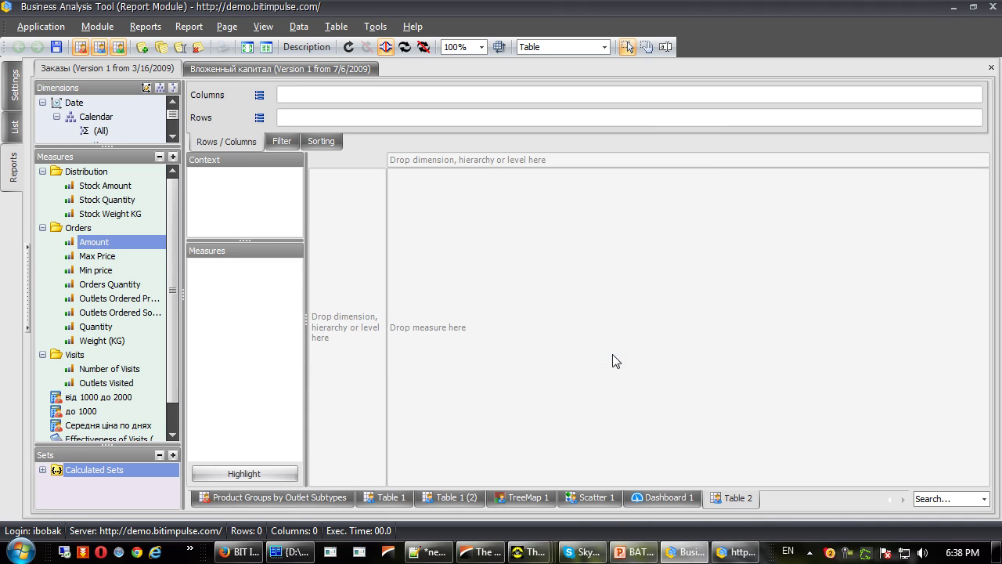
drag(168, 148, 168, 203)
click(147, 88)
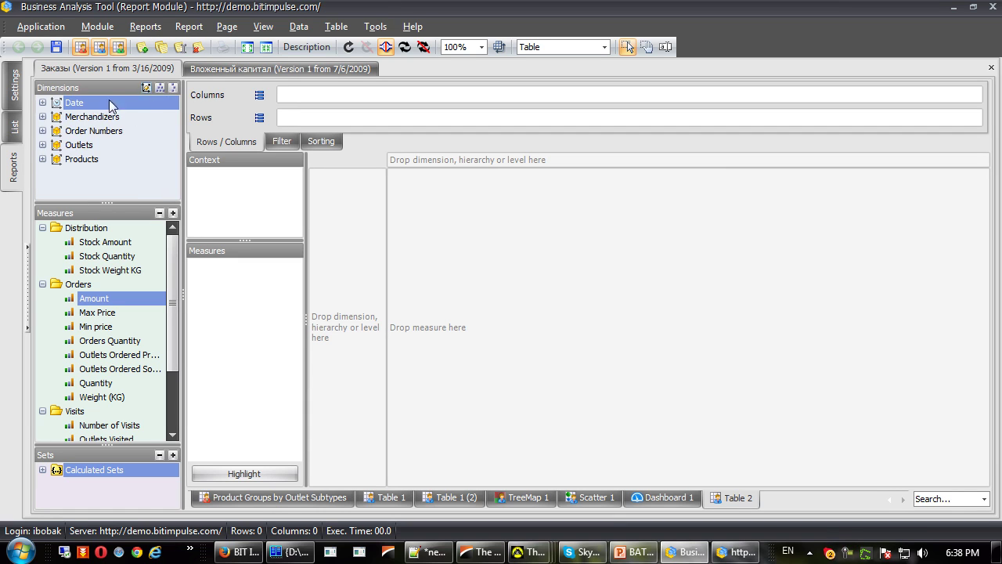
- Place Date in the columns, Products in the rows and Amount as the measure, and check the statistics of the 2007 and 2008 cells
drag(84, 107, 350, 98)
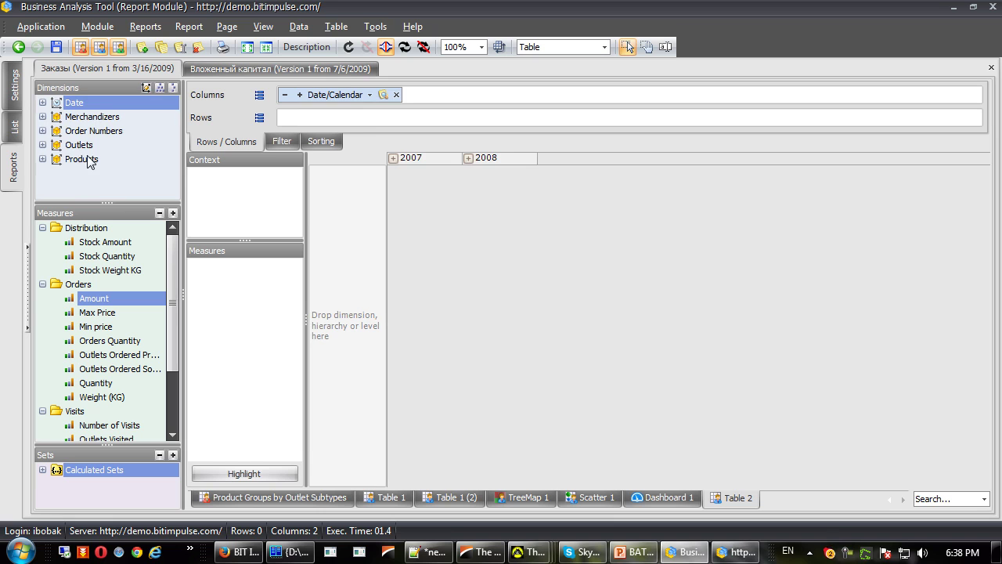
drag(82, 159, 370, 122)
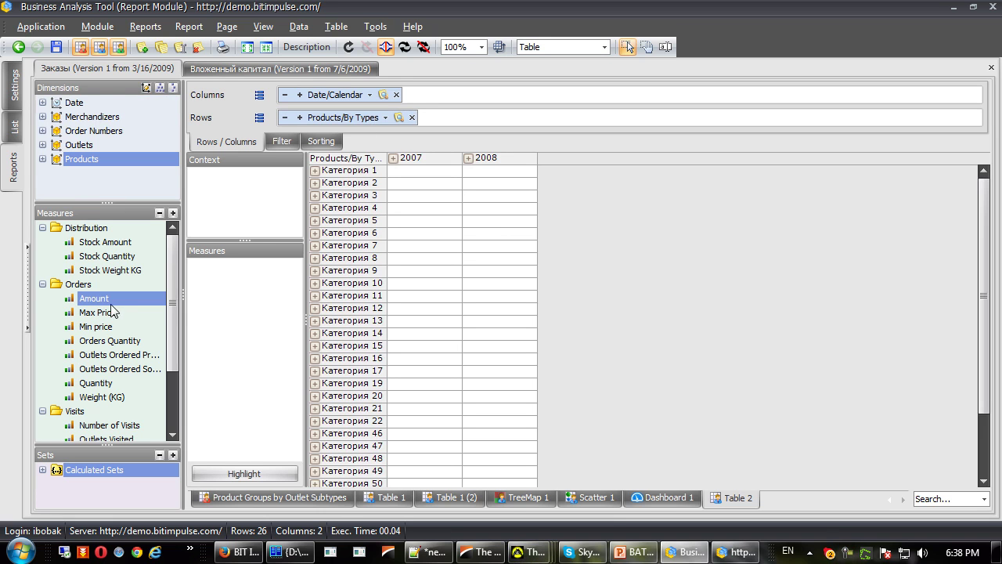
drag(106, 305, 252, 272)
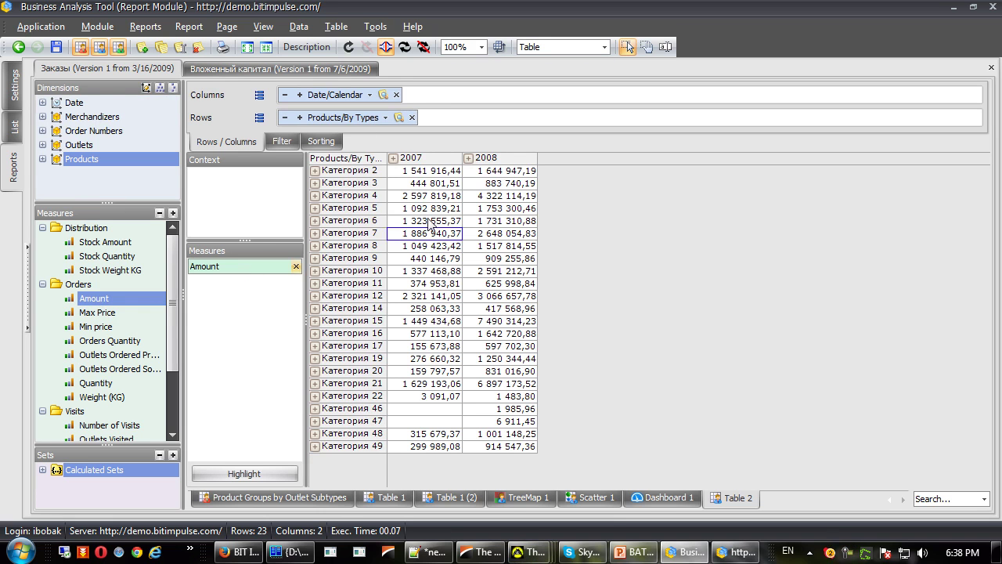
drag(421, 173, 495, 451)
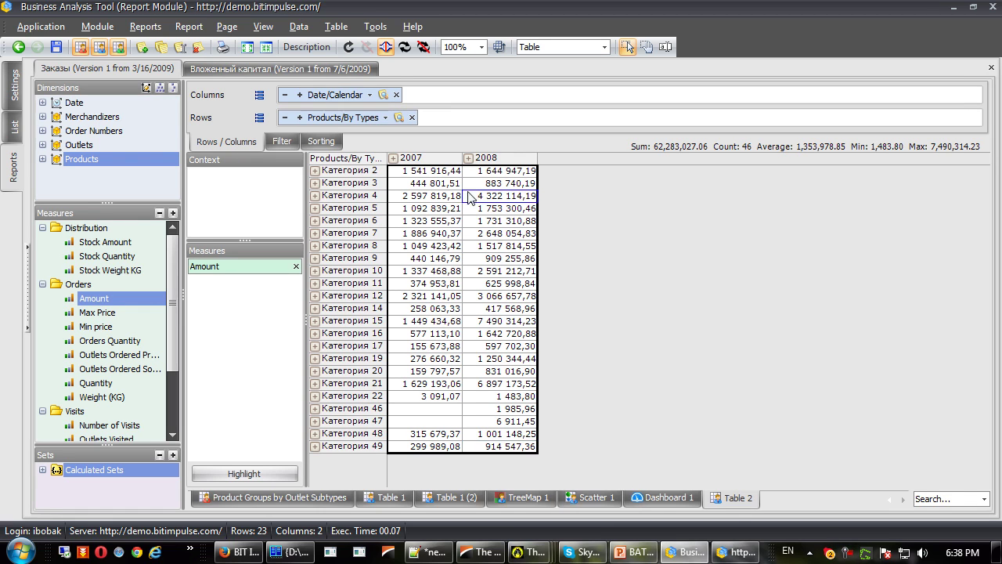
click(480, 173)
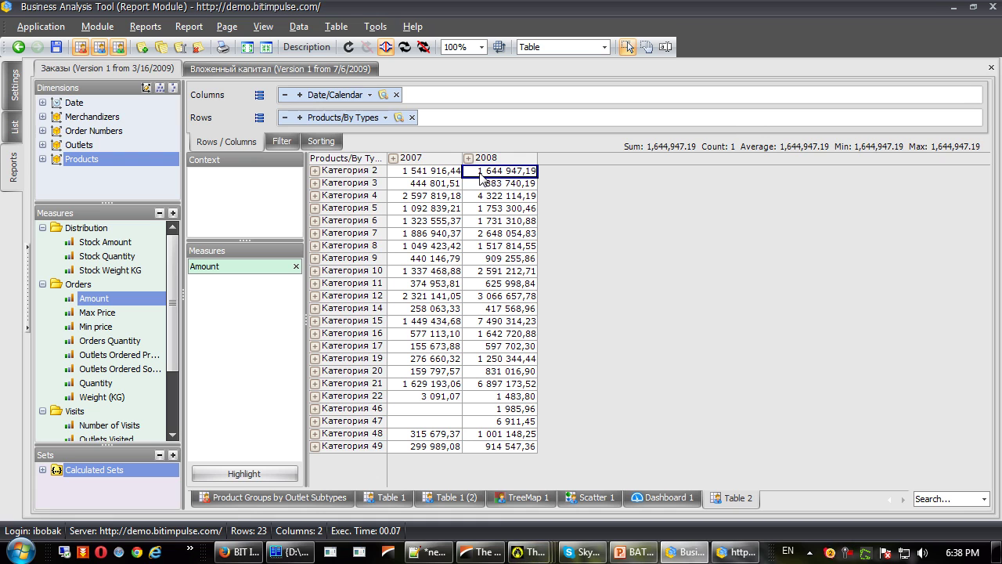
- Drill the Date/Calendar columns down to months and back up to quarters, and briefly expand Quarter 2 2008
click(300, 95)
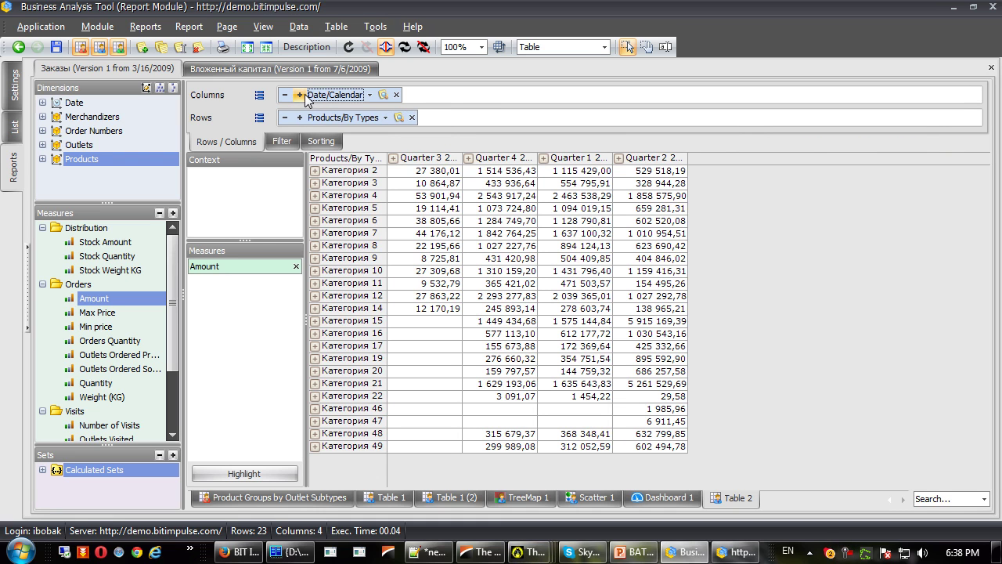
click(303, 95)
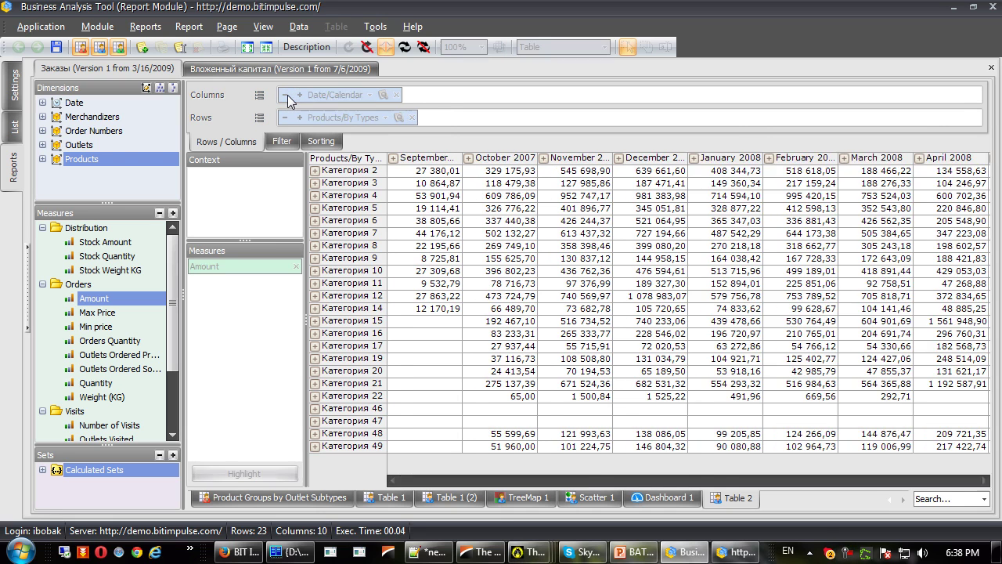
click(286, 95)
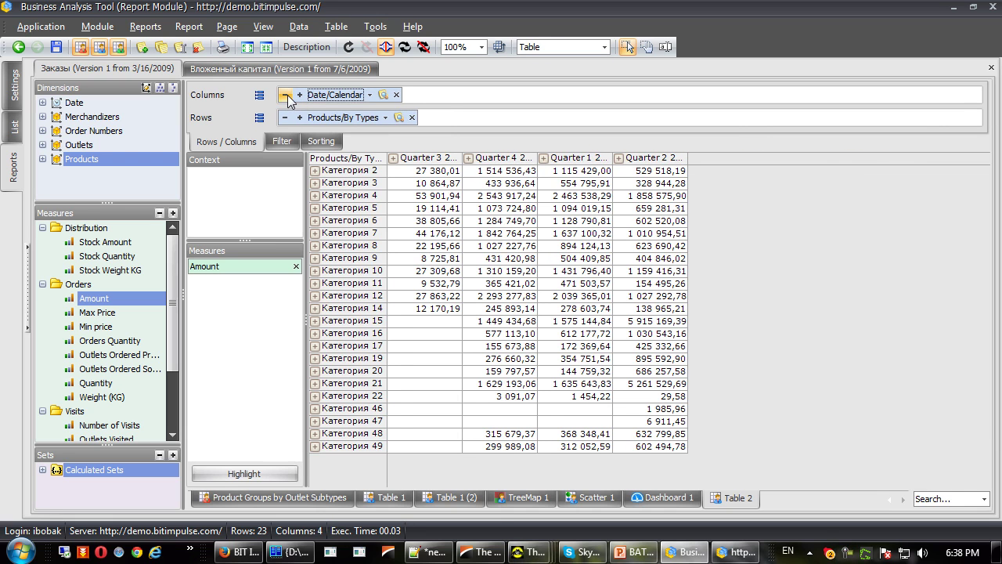
click(619, 158)
click(618, 158)
- Highlight the Amount values with the Green gradient and inspect the amounts in the Quarter 2 2008 column
right_click(517, 220)
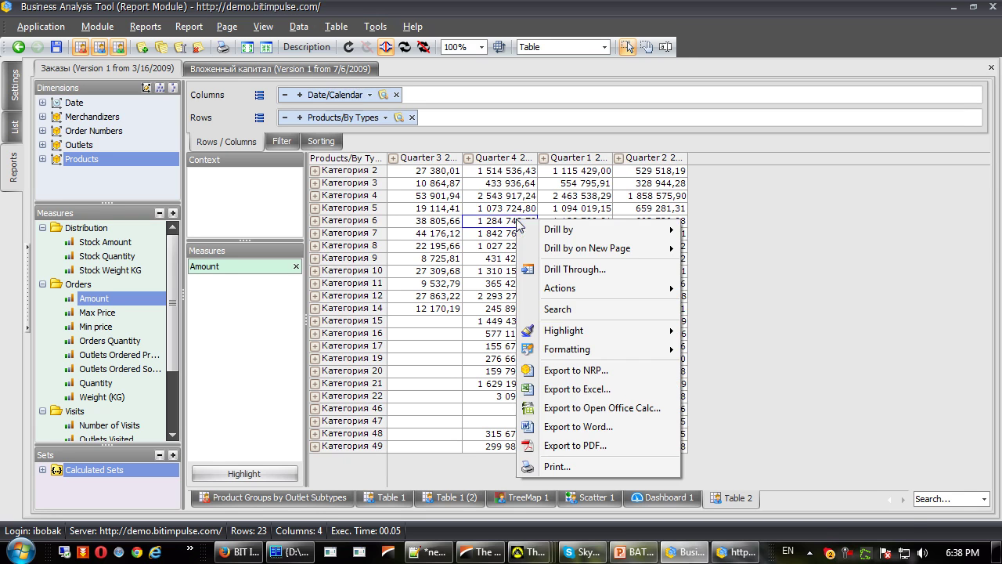
mouse_move(632, 336)
click(734, 220)
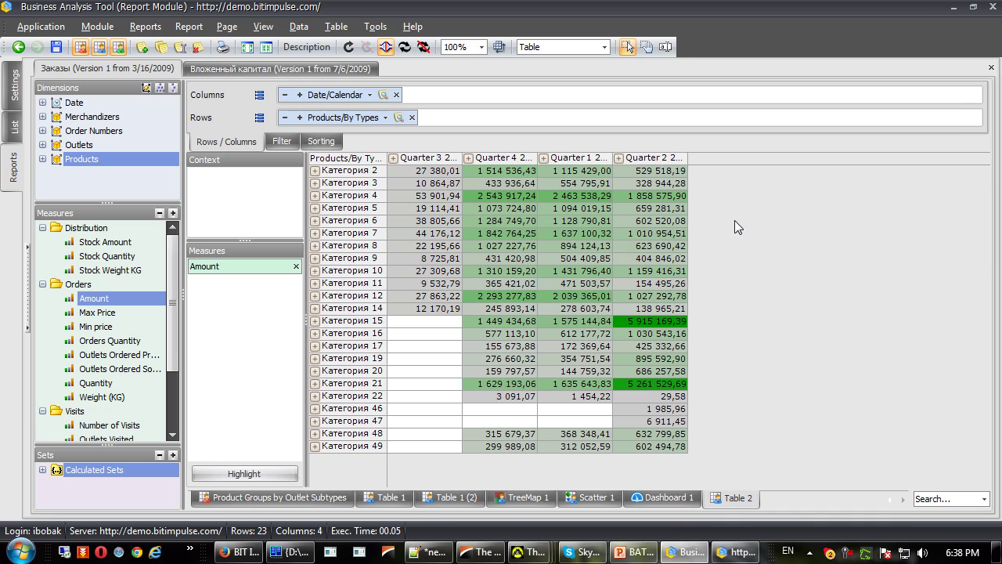
click(625, 271)
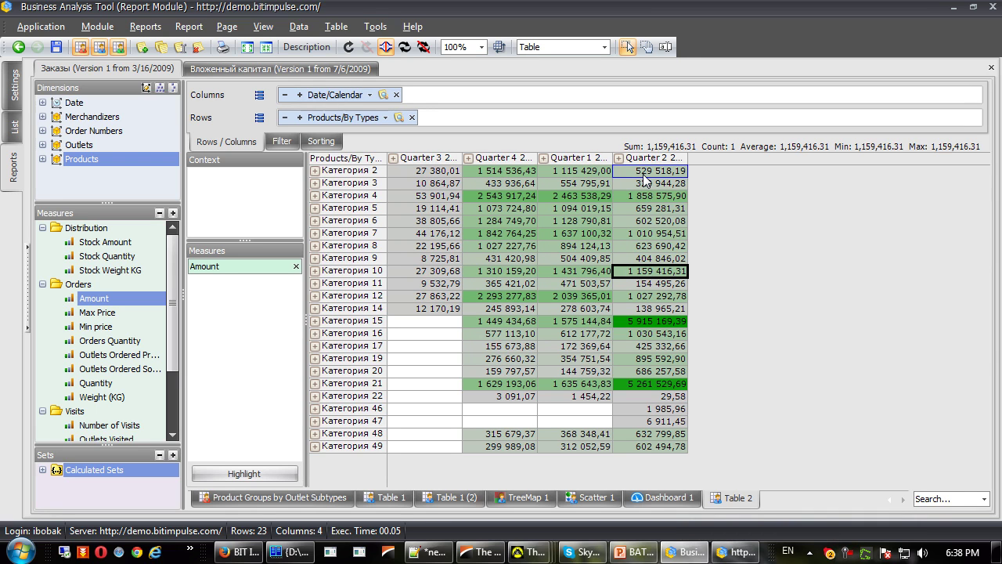
mouse_move(644, 179)
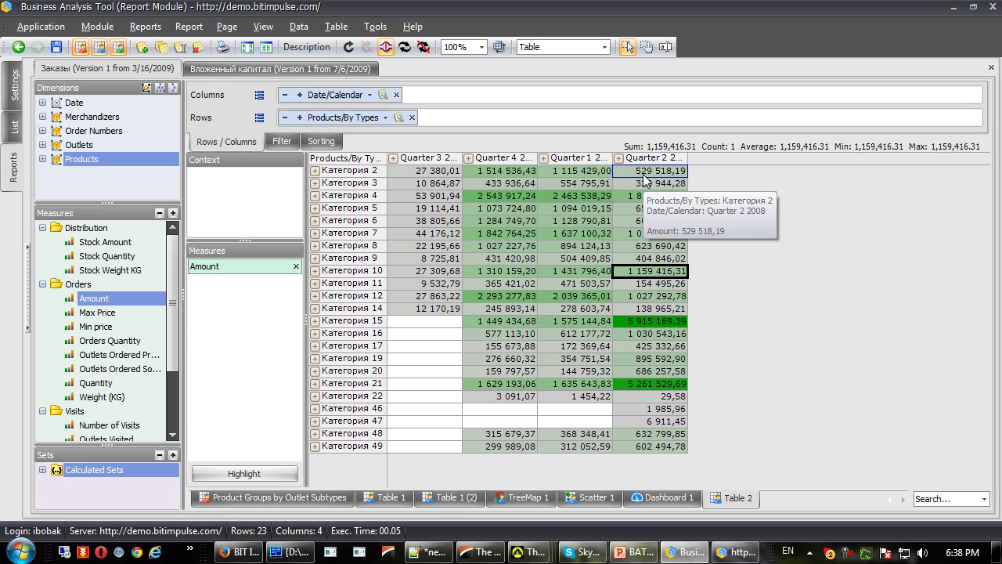
drag(648, 445, 648, 263)
click(650, 328)
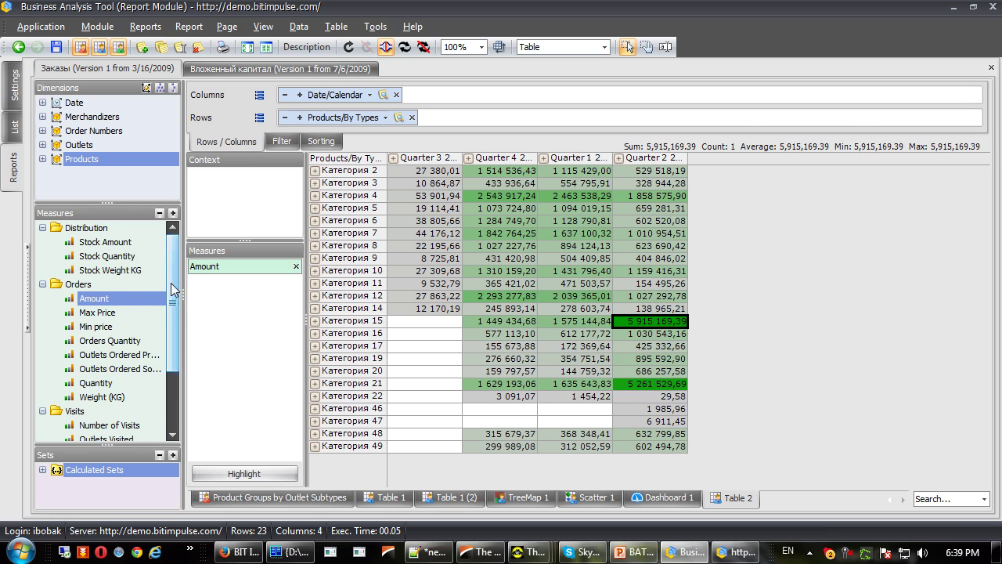
- Add the Outlets Ordered product (%) measure to the table alongside Amount
scroll(175, 317, down, 1)
scroll(175, 317, down, 1)
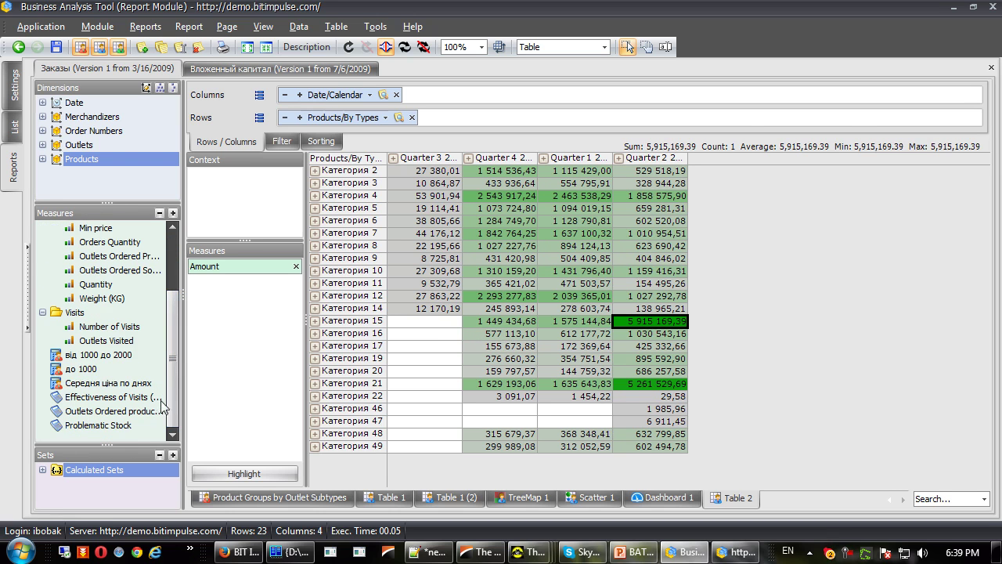
drag(114, 411, 221, 258)
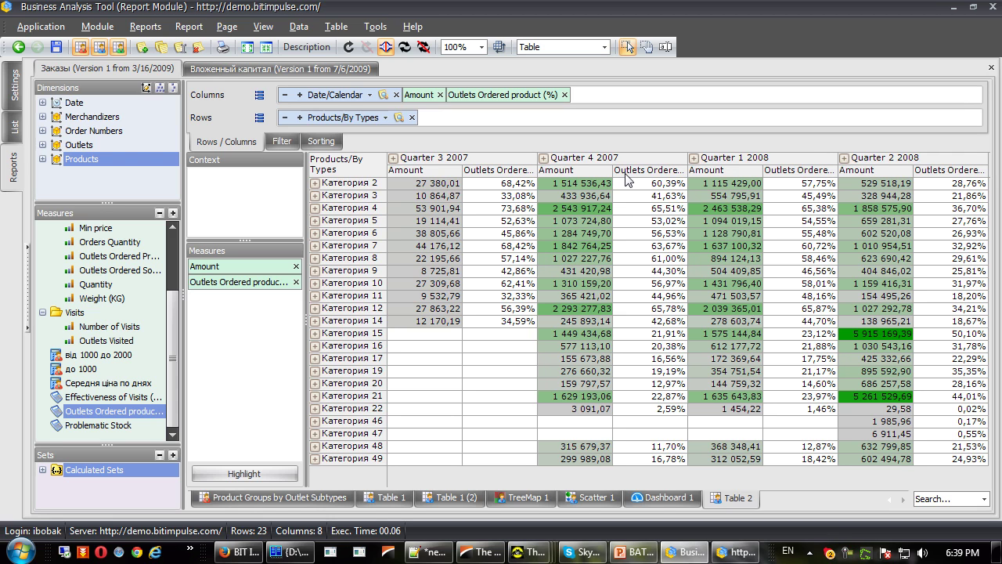
- Add a highlight rule for Outlets Ordered product (%) with the exception condition Greater than 30%
right_click(648, 262)
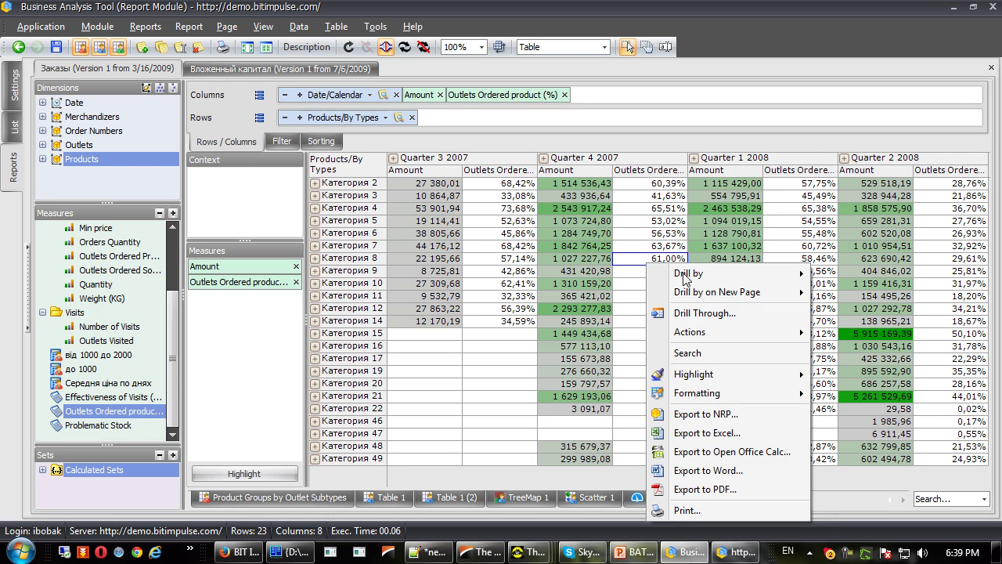
mouse_move(710, 378)
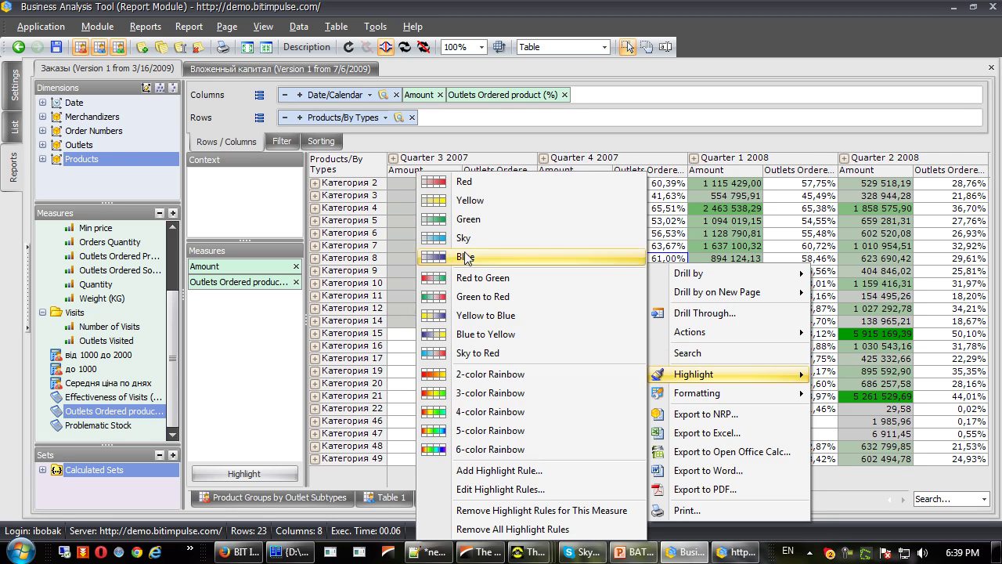
click(481, 470)
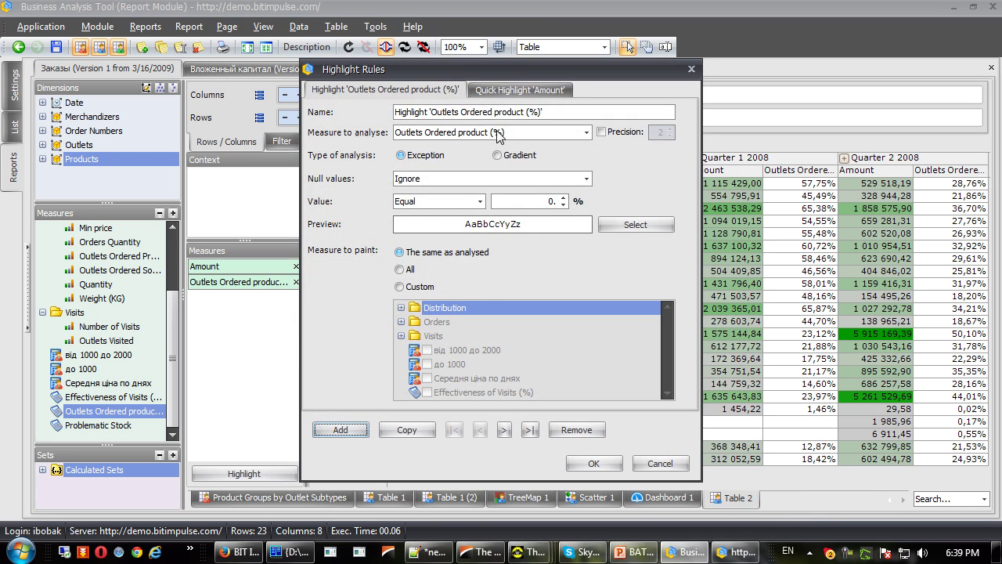
click(435, 204)
click(422, 271)
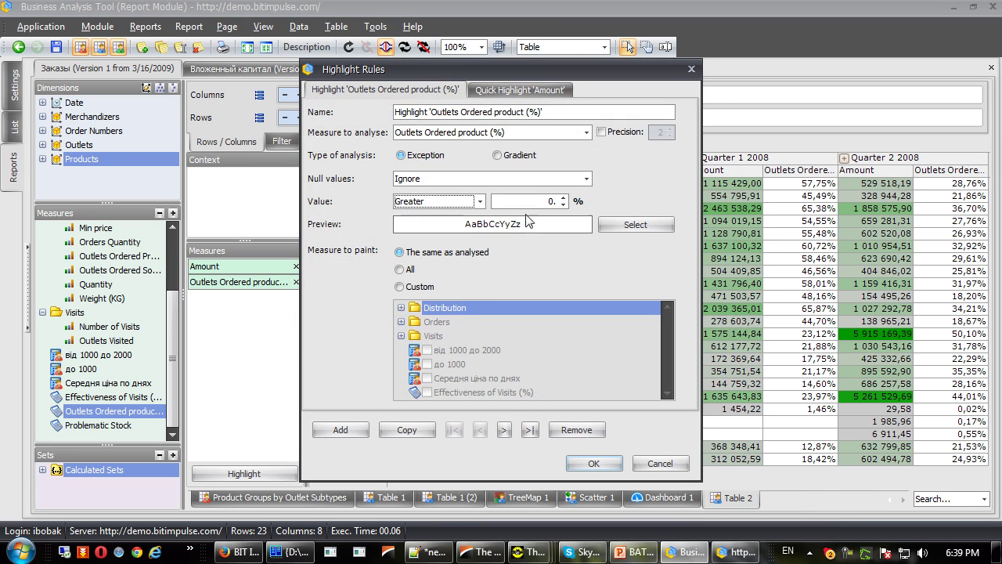
click(531, 201)
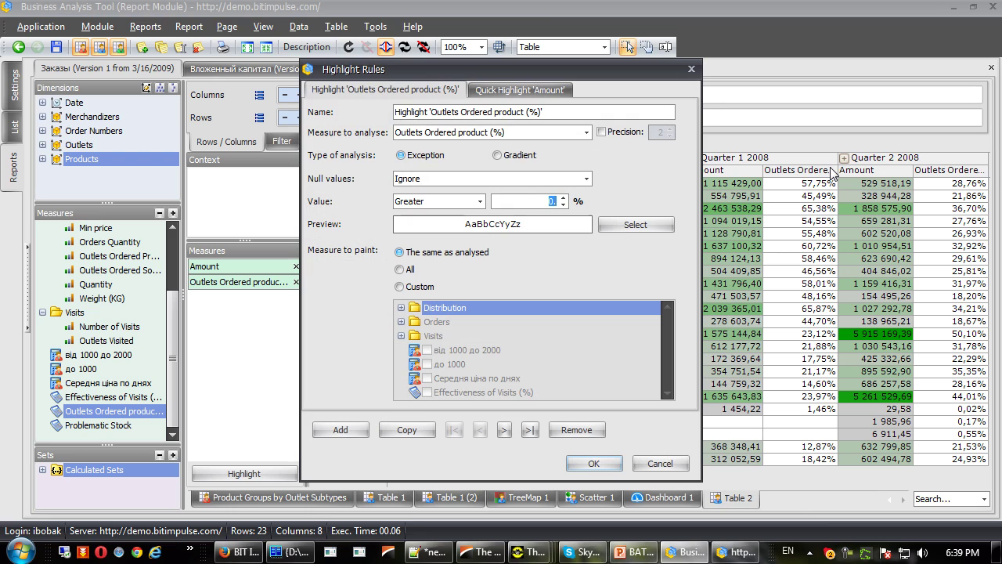
text(35)
- Set the rule's back color to orange (255, 128, 0) and apply the highlight rules to the table
click(634, 225)
click(558, 210)
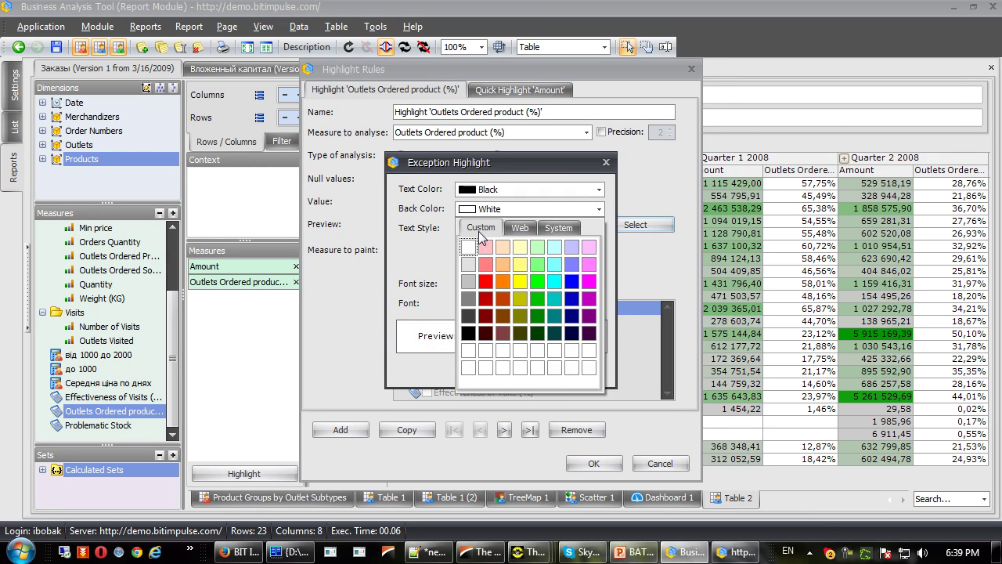
click(502, 280)
click(511, 370)
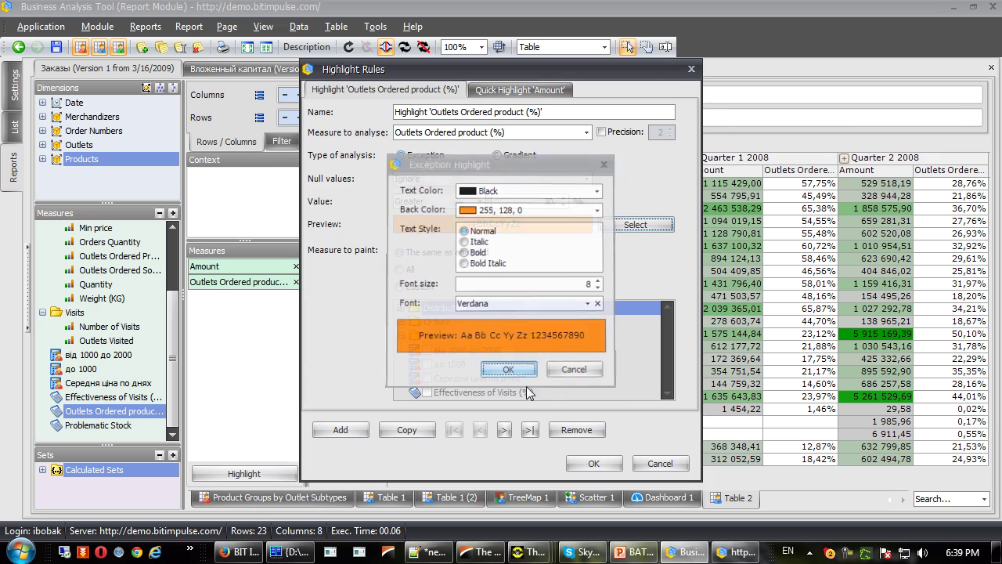
click(586, 464)
click(575, 321)
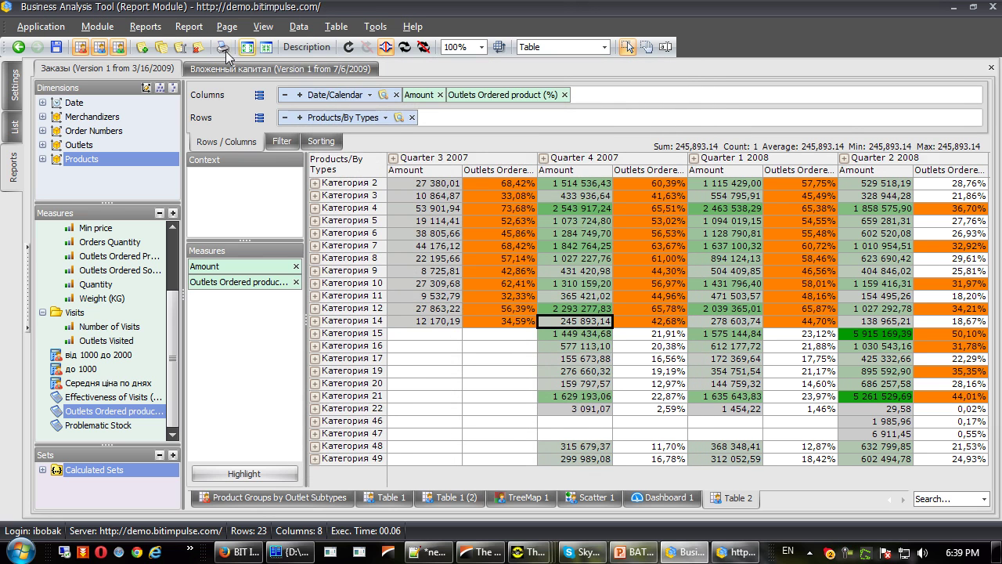
- View the table alone in the work area with the surrounding panels hidden, and restore the panels
click(247, 48)
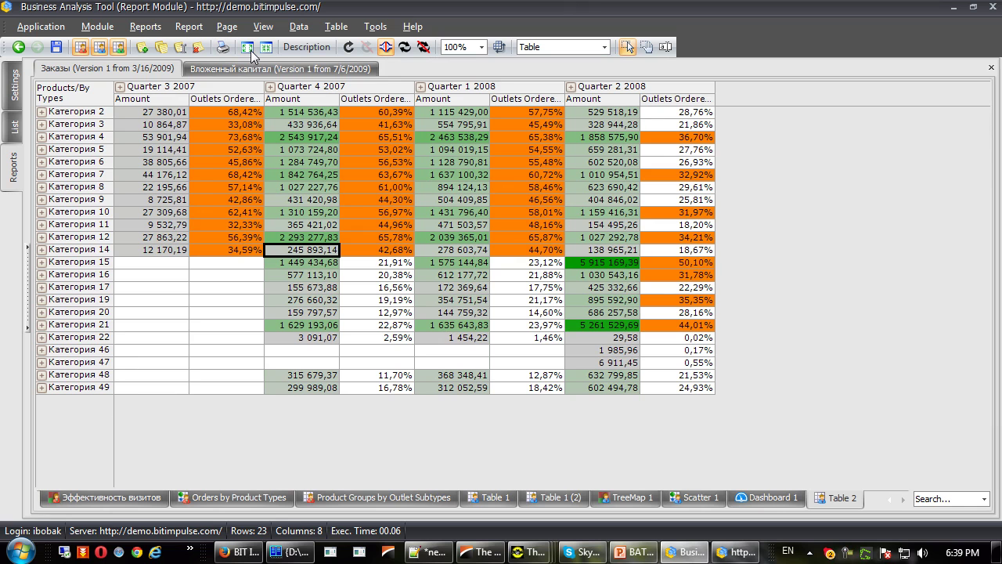
click(266, 47)
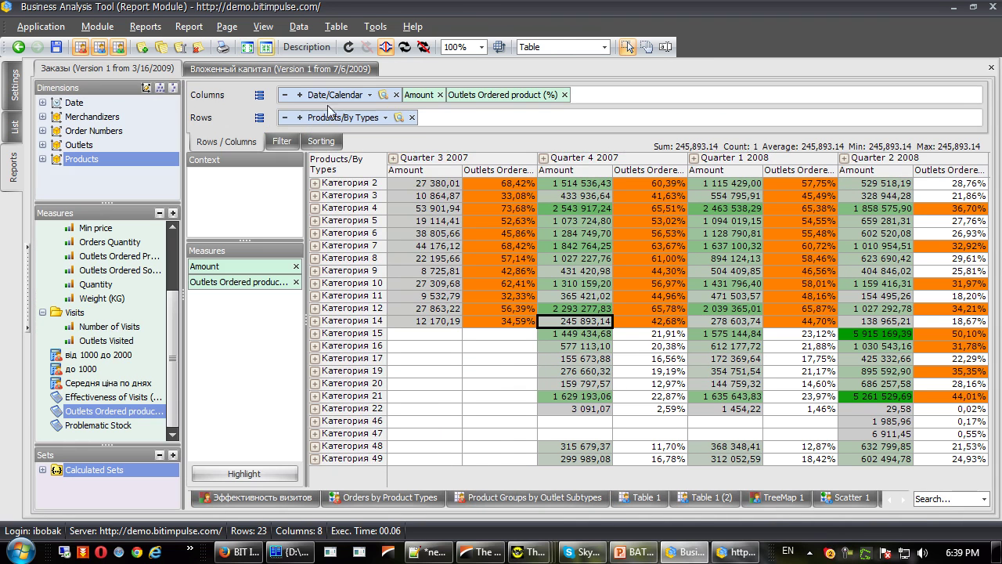
click(544, 235)
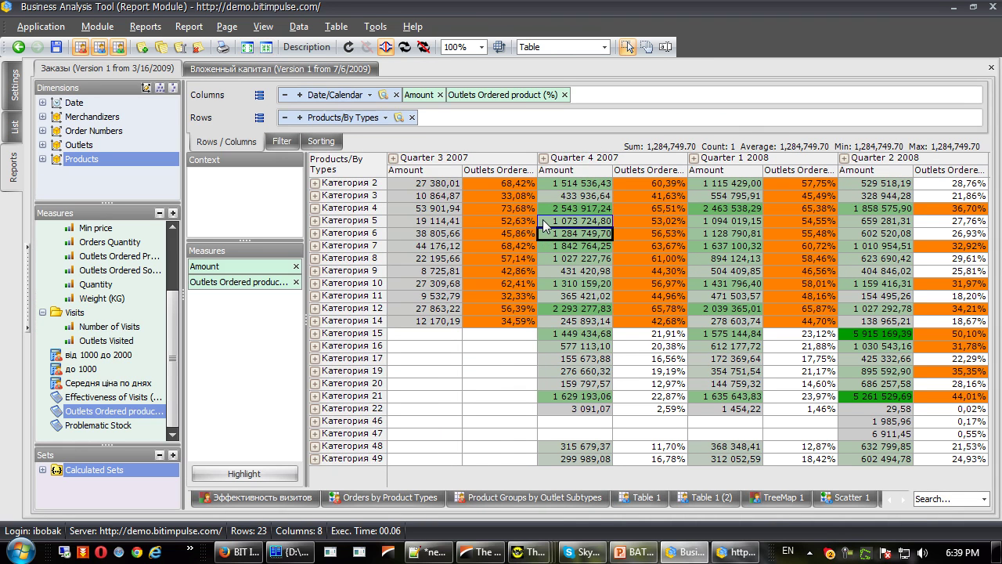
- Add another Table/Chart page named Table 3 and place the Products dimension in its rows
click(141, 49)
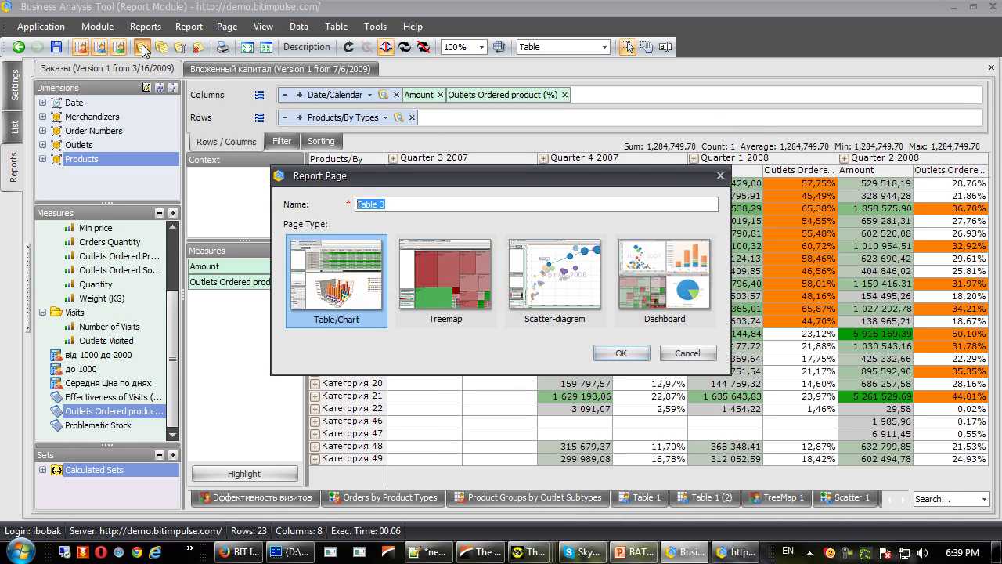
key(Return)
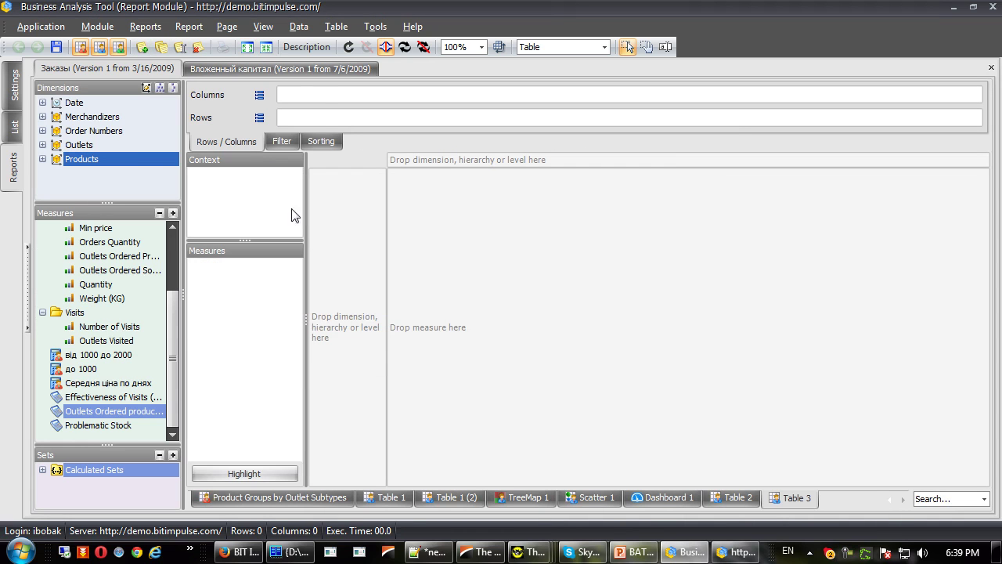
drag(101, 165, 278, 117)
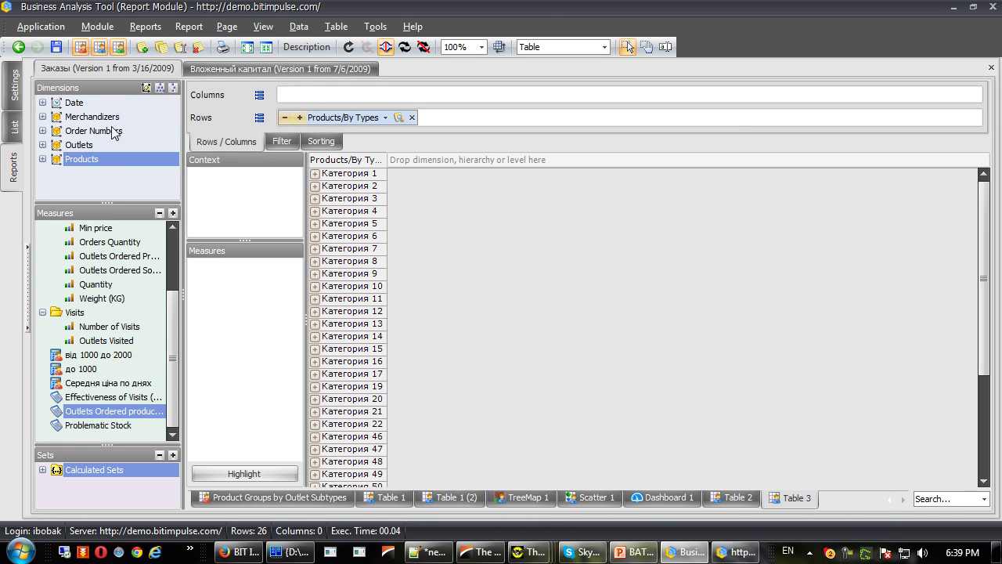
- Place the Date dimension in the columns of Table 3, add the Amount measure, and drill the dates down to months
drag(120, 104, 337, 98)
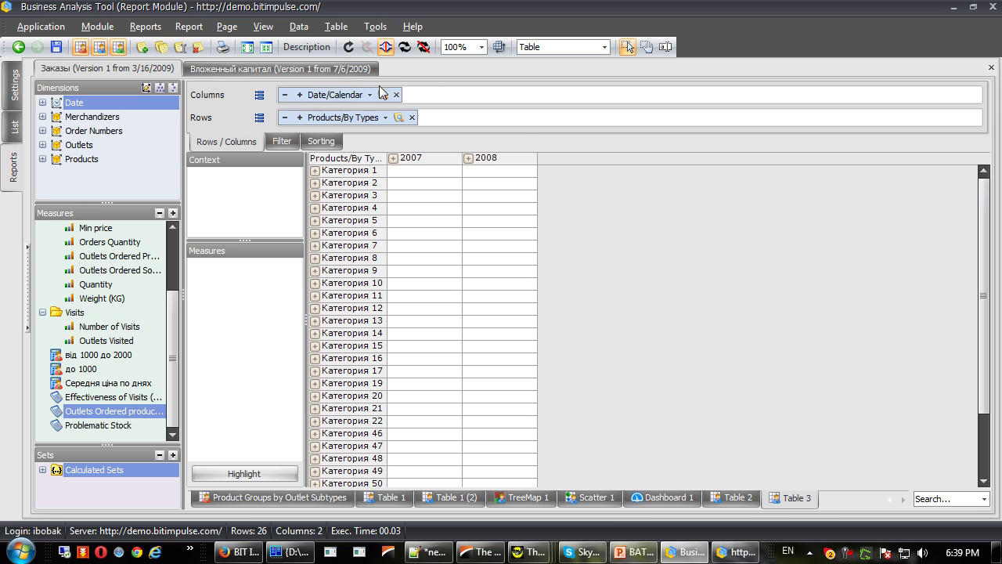
scroll(100, 278, up, 2)
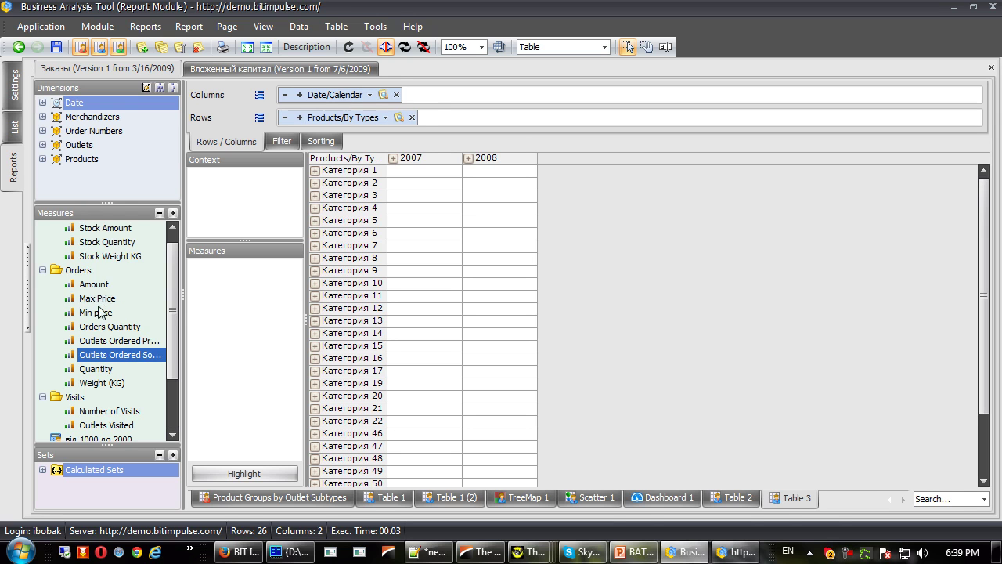
drag(95, 285, 253, 290)
click(424, 221)
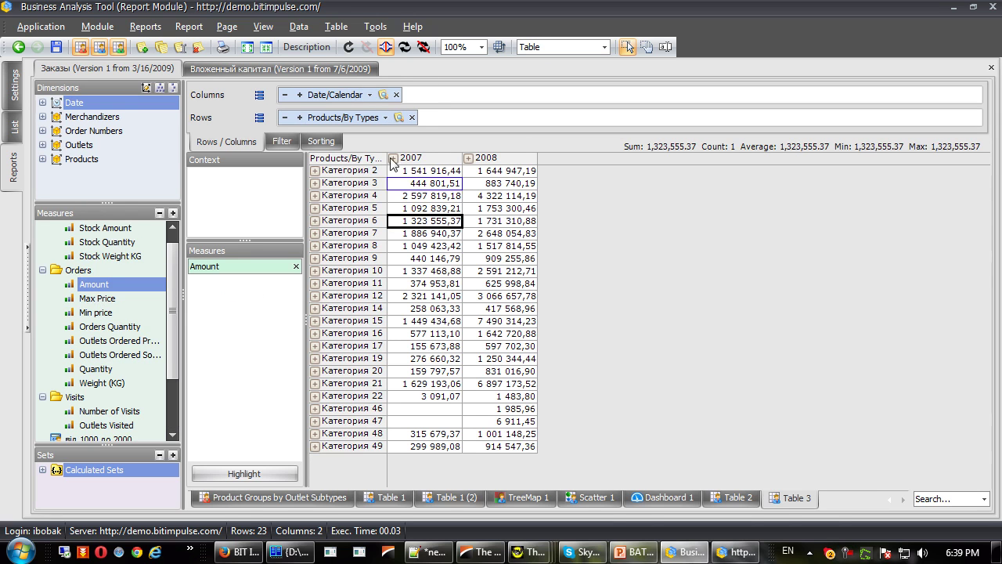
click(300, 94)
click(301, 95)
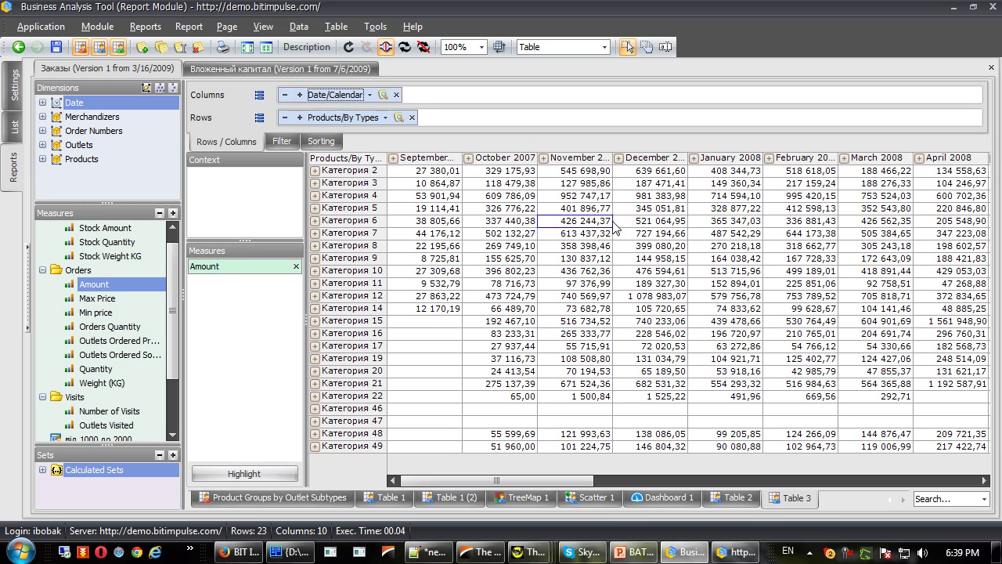
- Show Table 3 as a chart and set its chart type to Bar Stacked
click(548, 49)
click(544, 75)
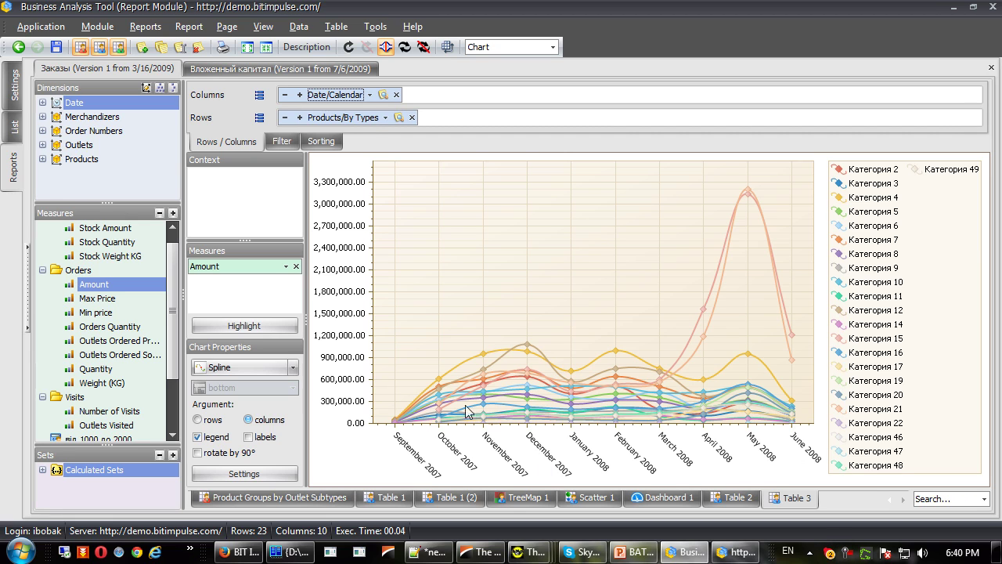
click(292, 368)
click(249, 225)
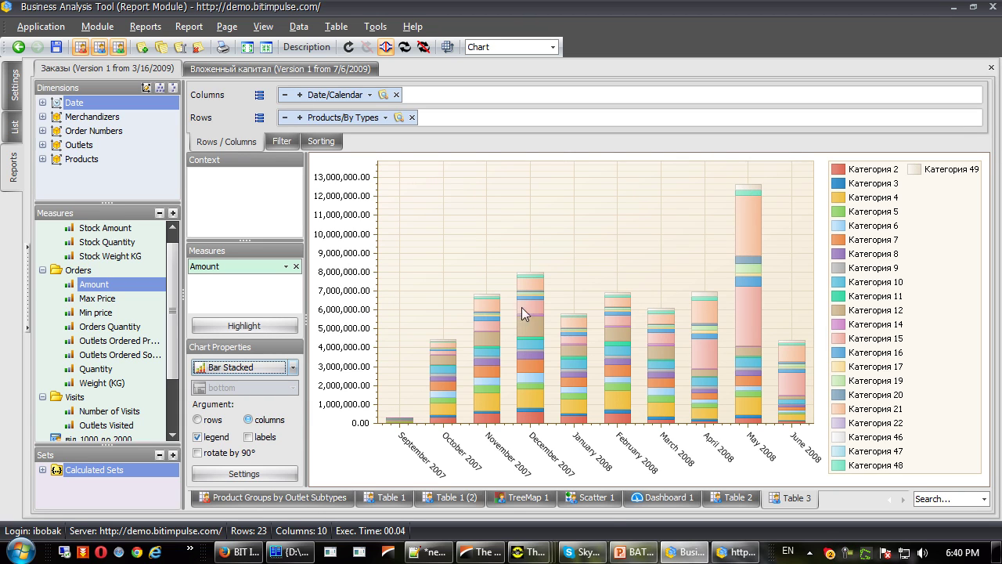
mouse_move(746, 316)
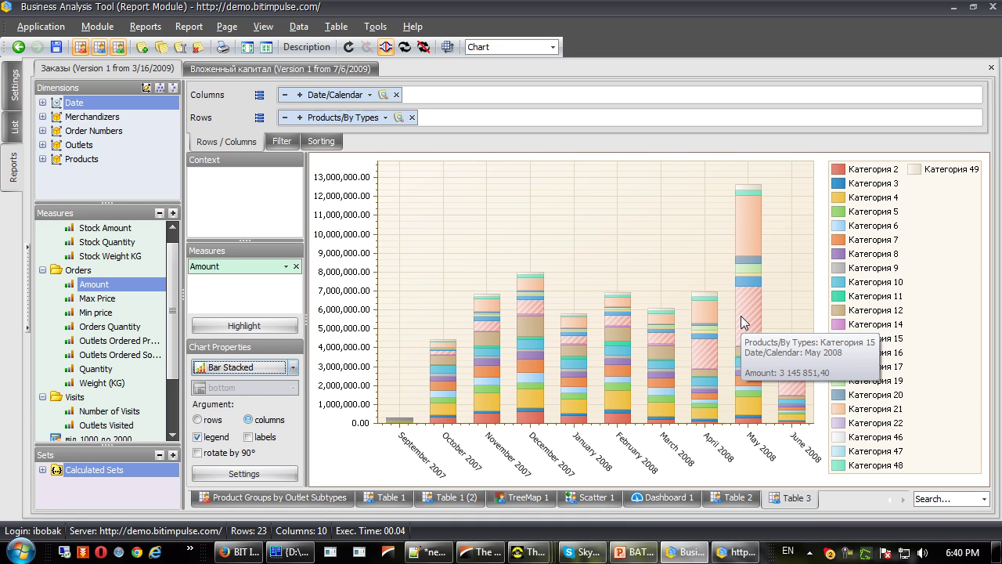
- On Table 2, drill the Quarter 2 2008 Amount of Категория 15 by the Distributor level of Merchandizers
click(748, 502)
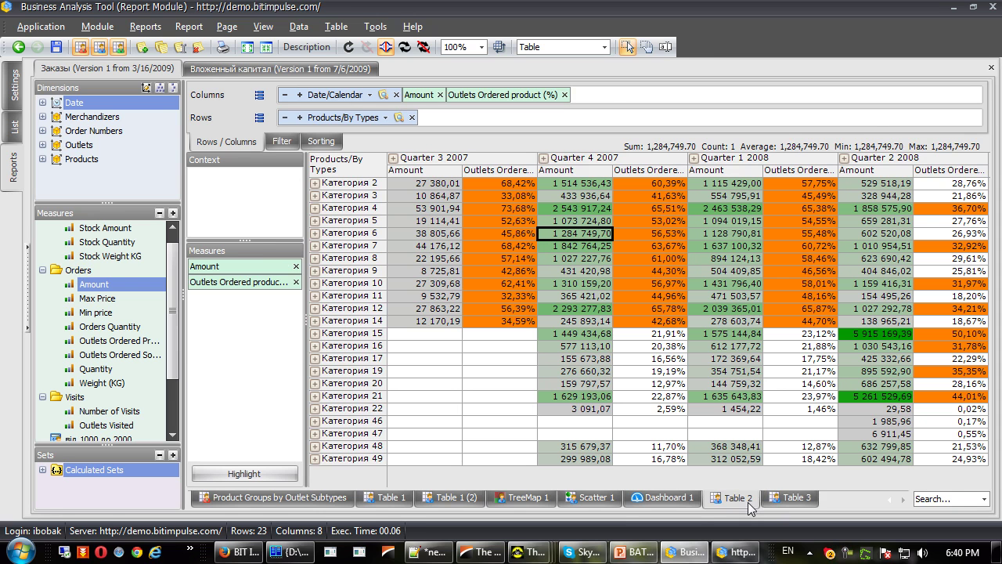
click(870, 335)
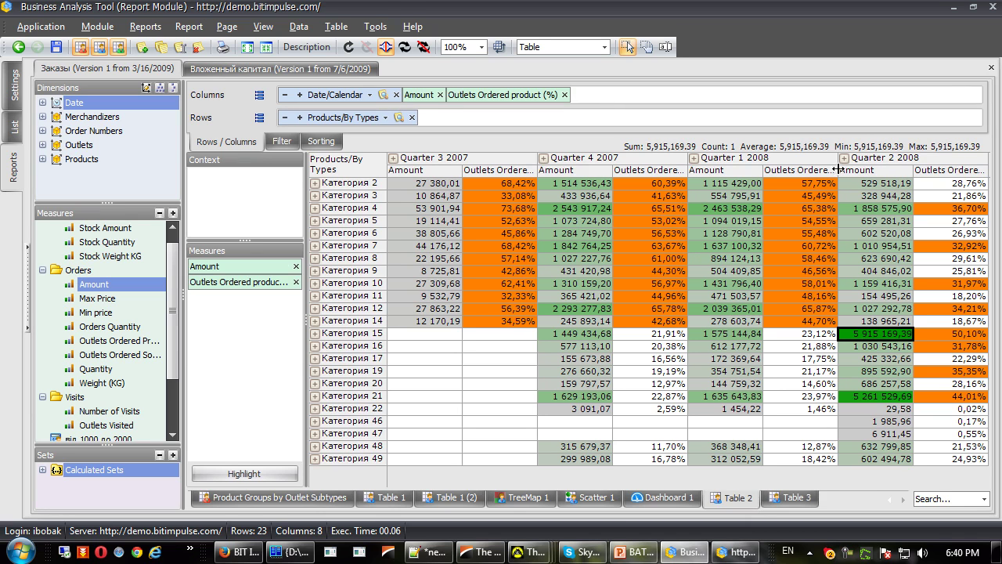
right_click(879, 332)
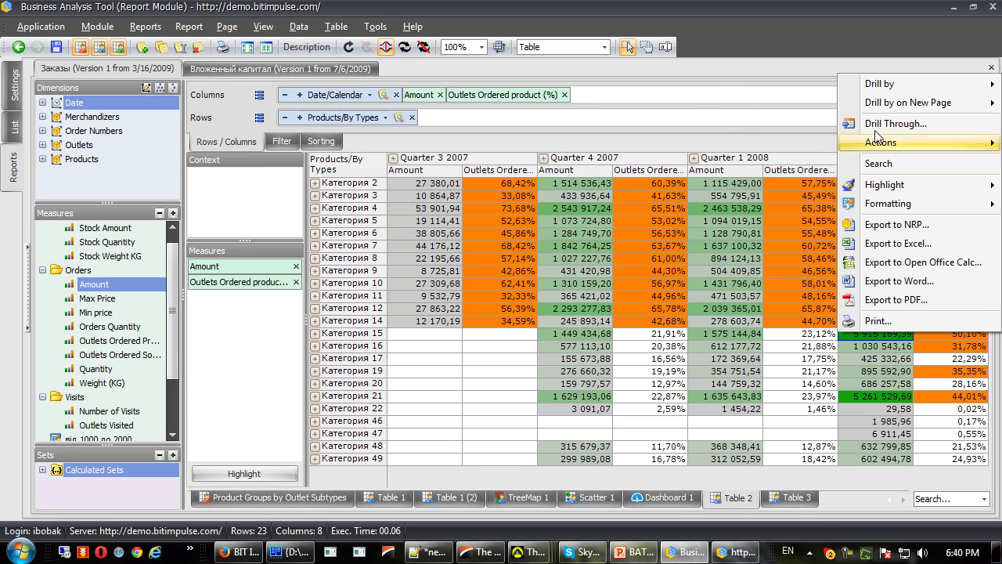
mouse_move(889, 84)
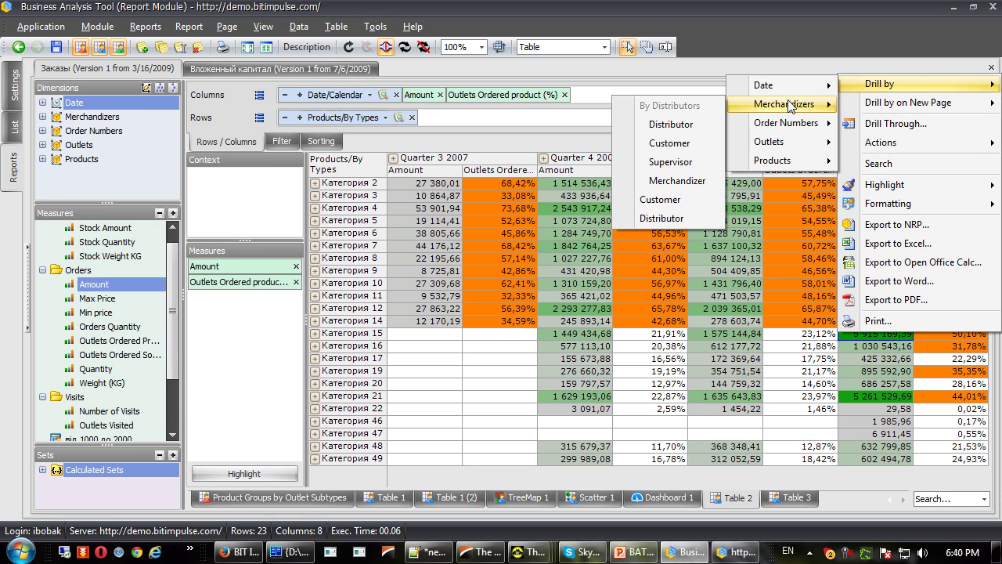
click(694, 125)
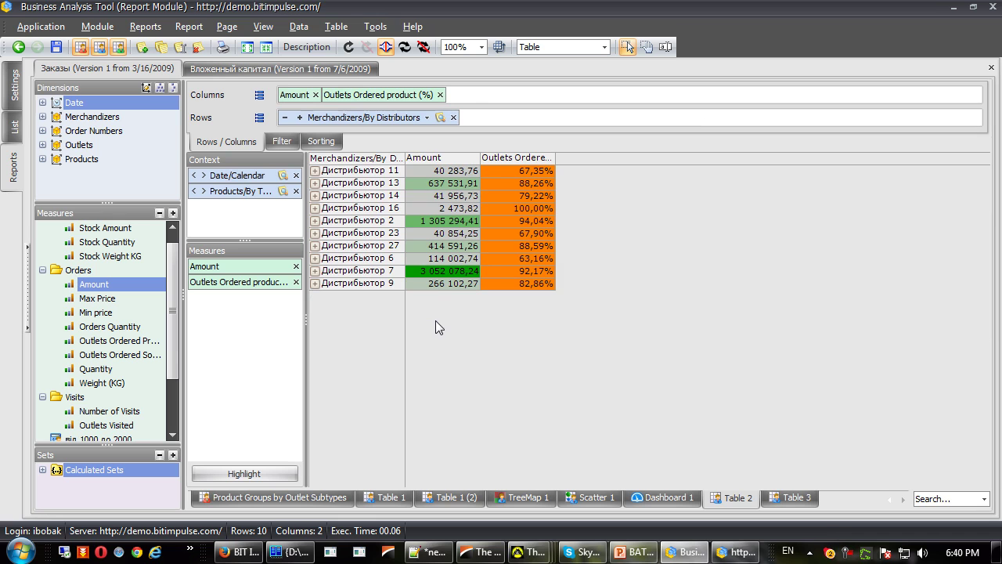
- On the Table 3 chart, drill the May 2008 segment of Категория 21 by the Distributor level of Merchandizers
click(796, 500)
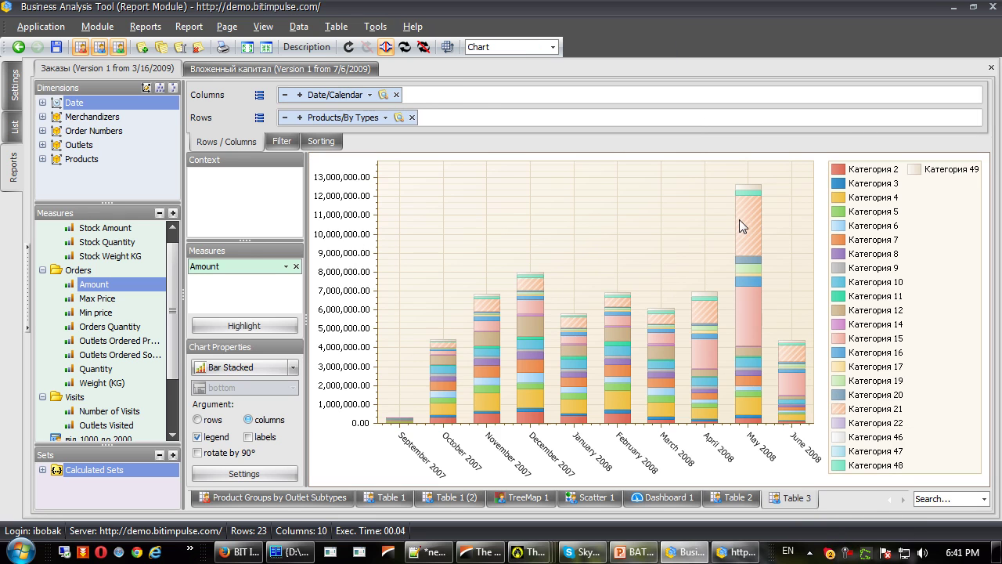
mouse_move(749, 233)
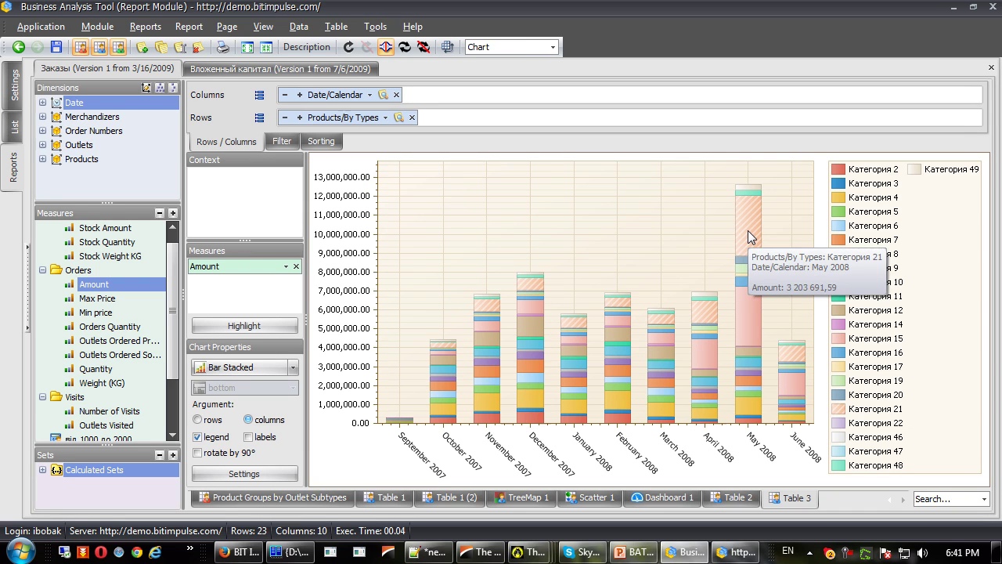
right_click(748, 230)
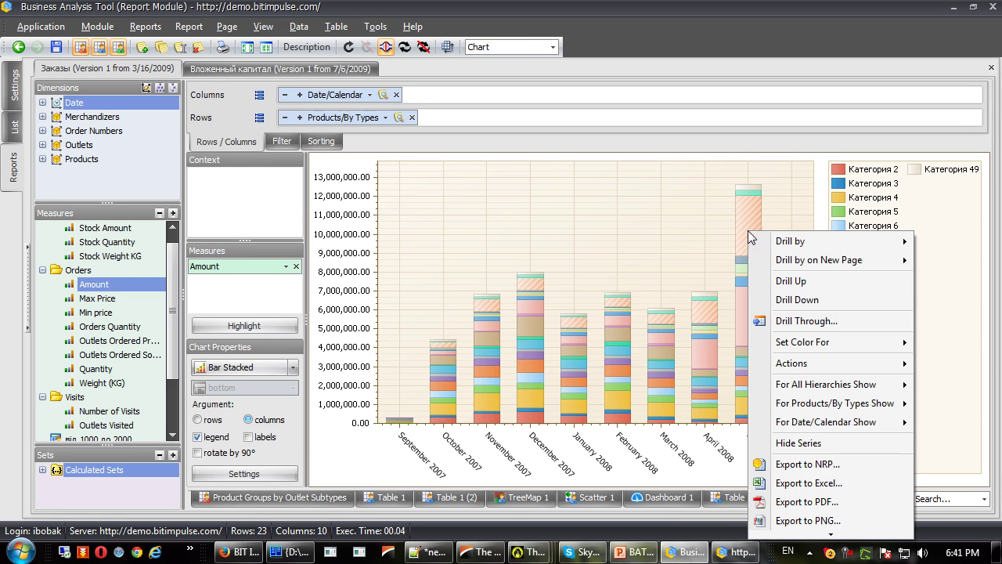
mouse_move(830, 241)
mouse_move(716, 265)
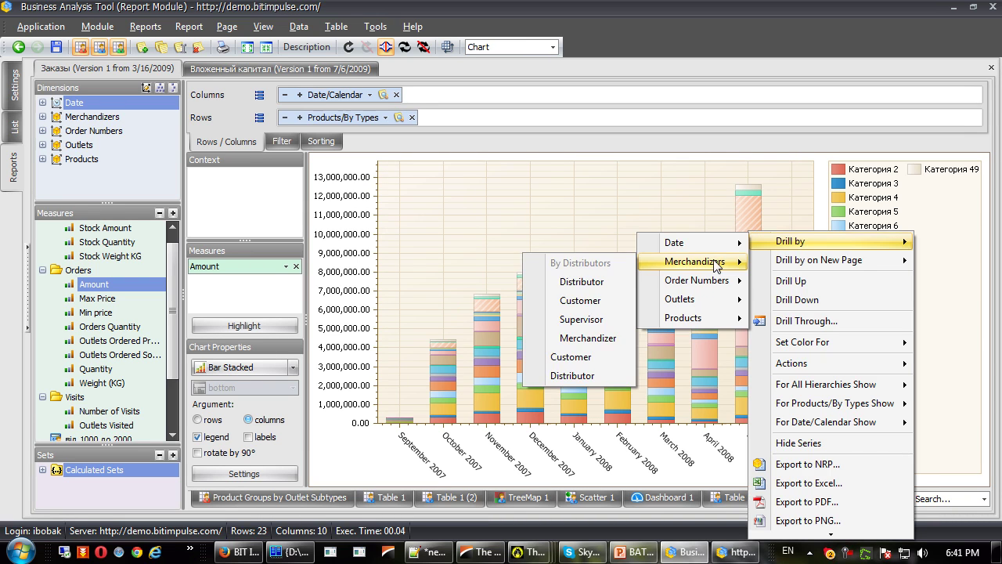
click(584, 283)
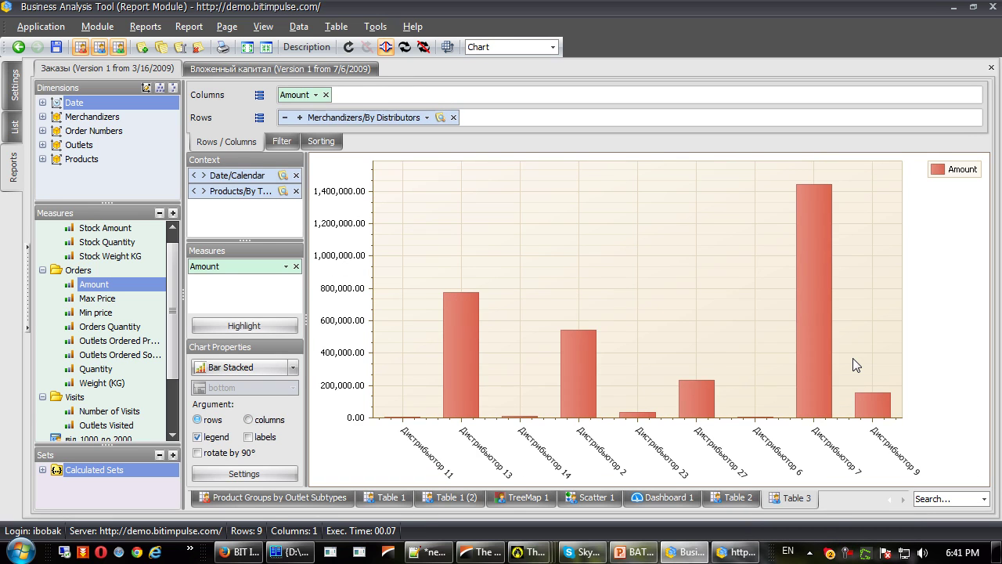
- On Table 2, drill through the Amount value of Дистрибьютор 2 to its underlying order rows
click(734, 498)
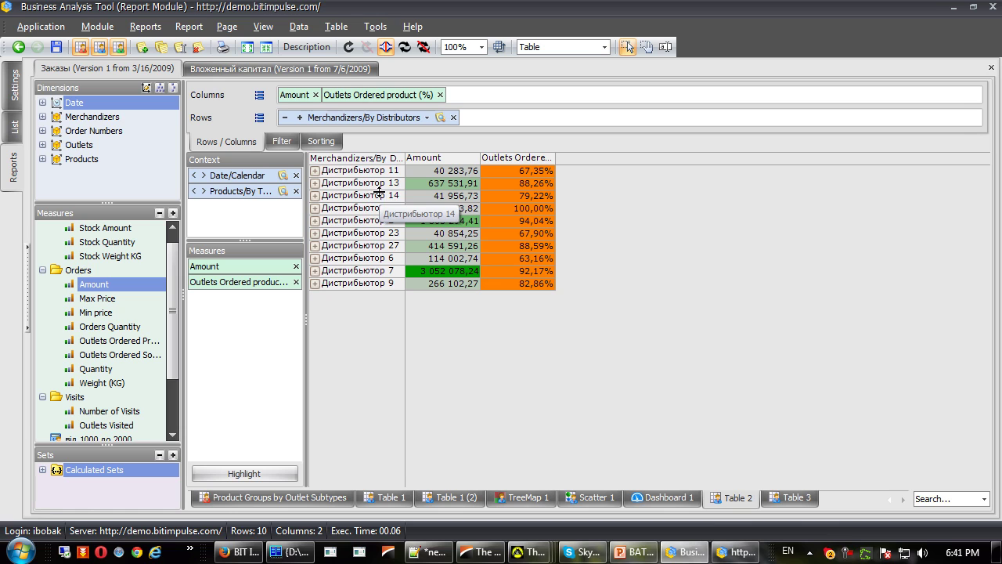
right_click(370, 197)
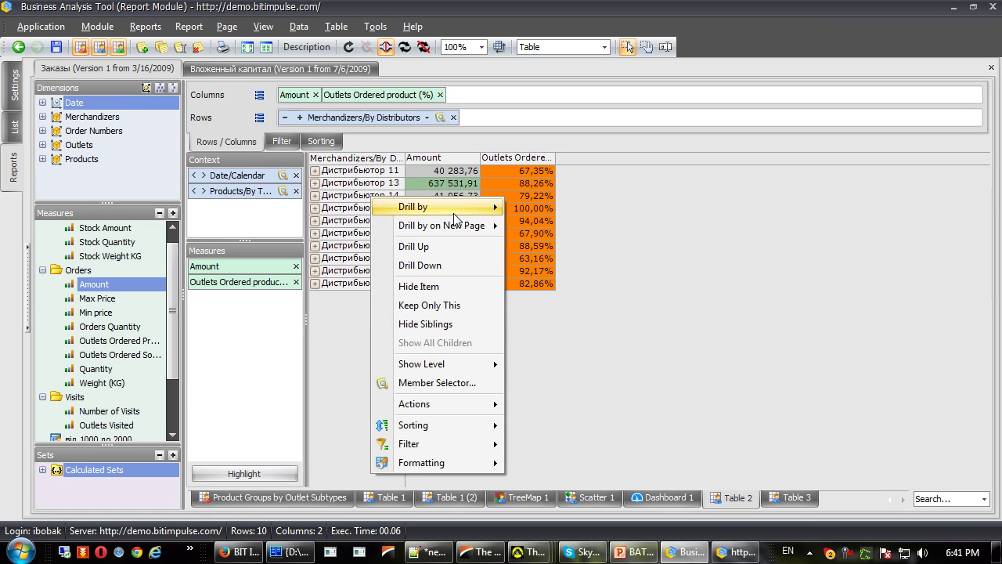
mouse_move(454, 218)
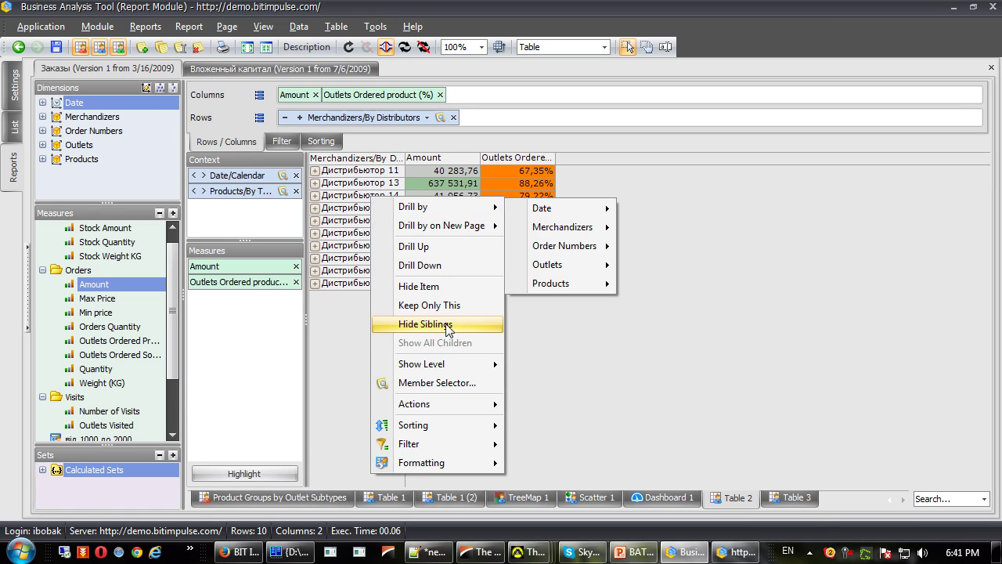
right_click(540, 207)
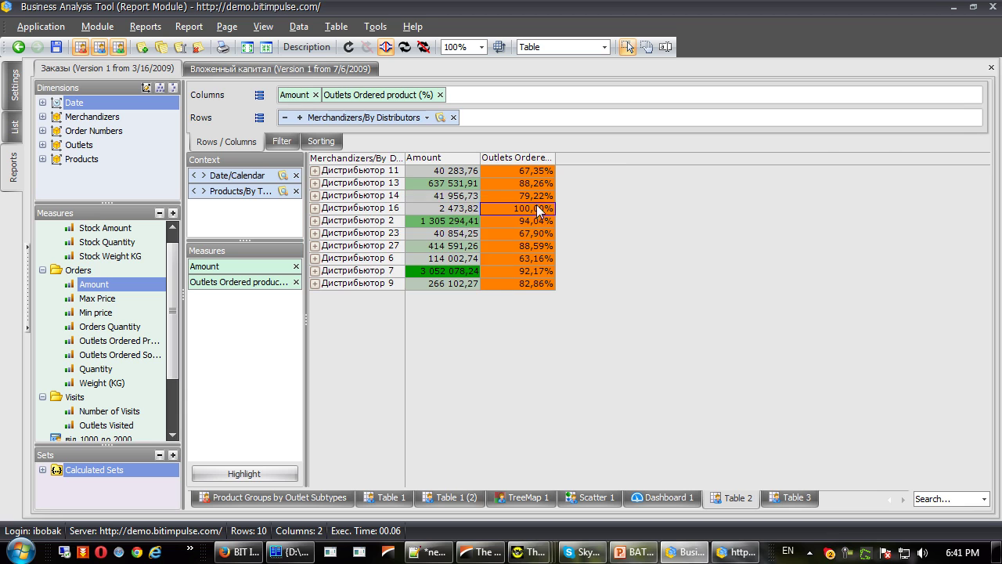
click(431, 196)
click(426, 222)
right_click(444, 224)
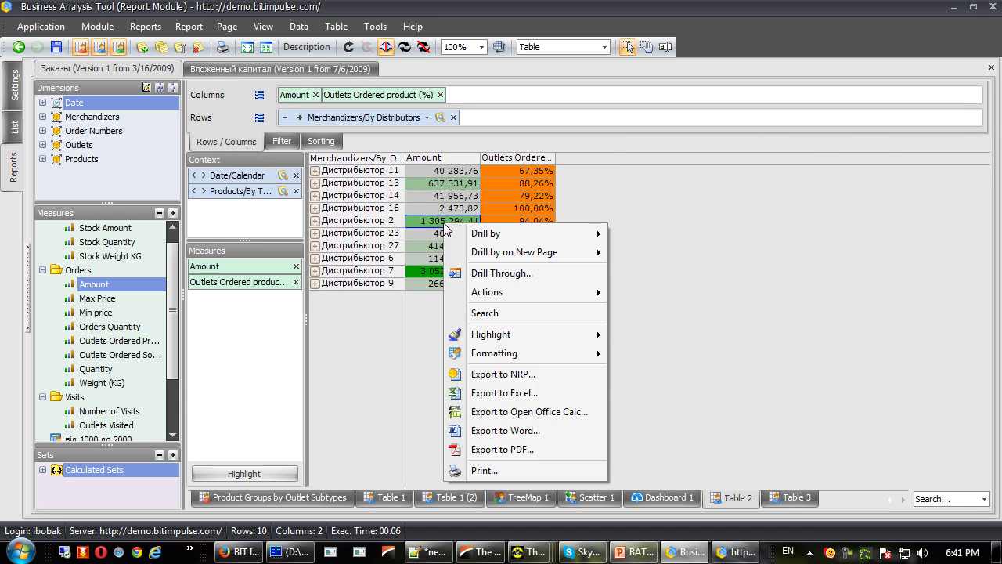
click(502, 273)
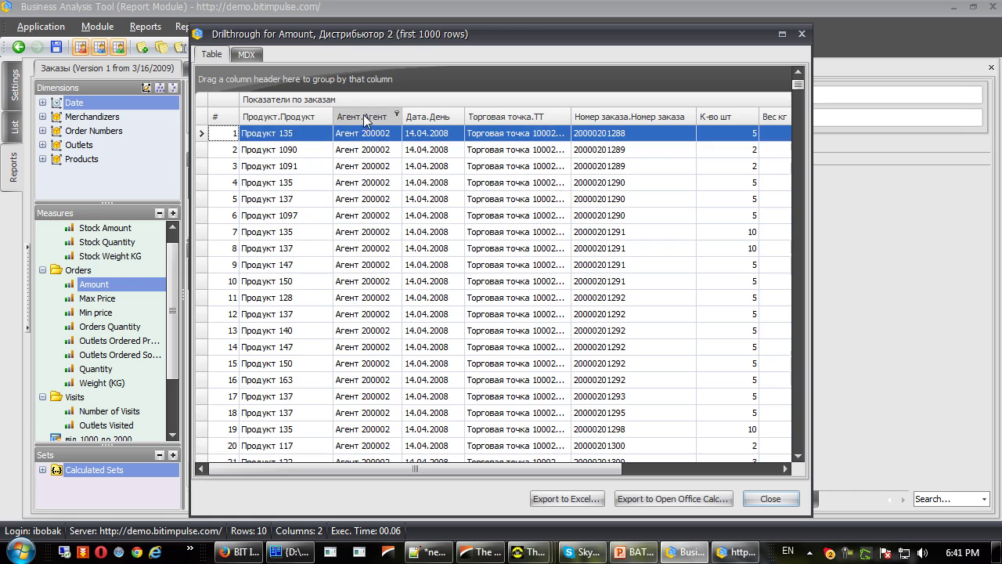
- Group the drill-through rows by Агент.Агент and Продукт.Продукт, inspect the rows for Продукт 1086, and close the drill-through
drag(365, 119, 235, 83)
click(217, 142)
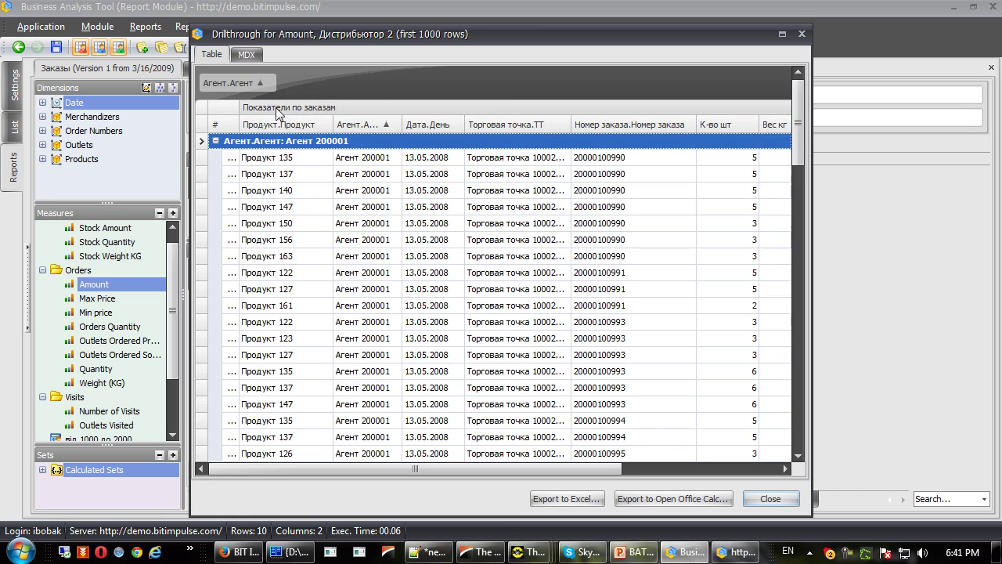
drag(275, 126, 276, 92)
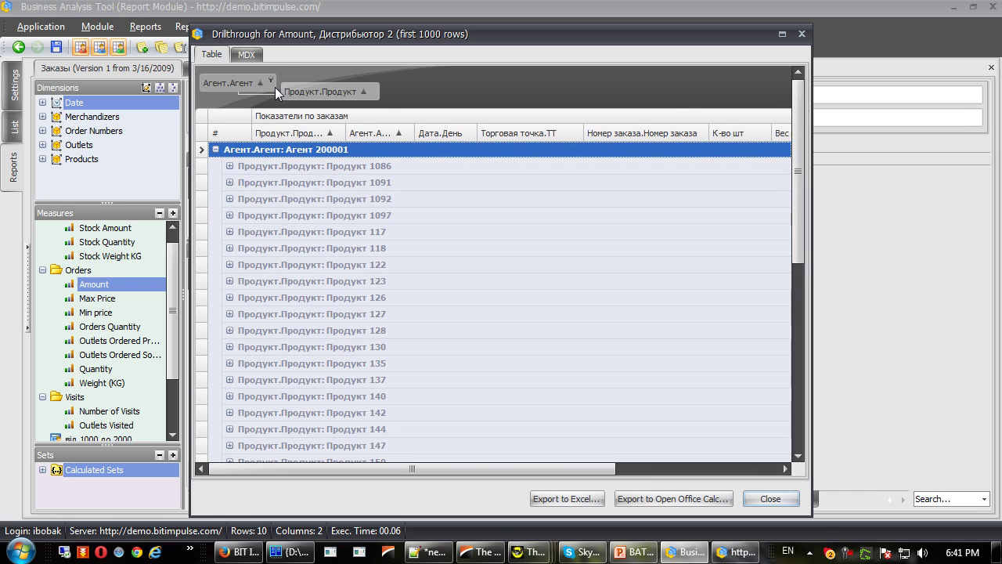
click(229, 166)
click(229, 166)
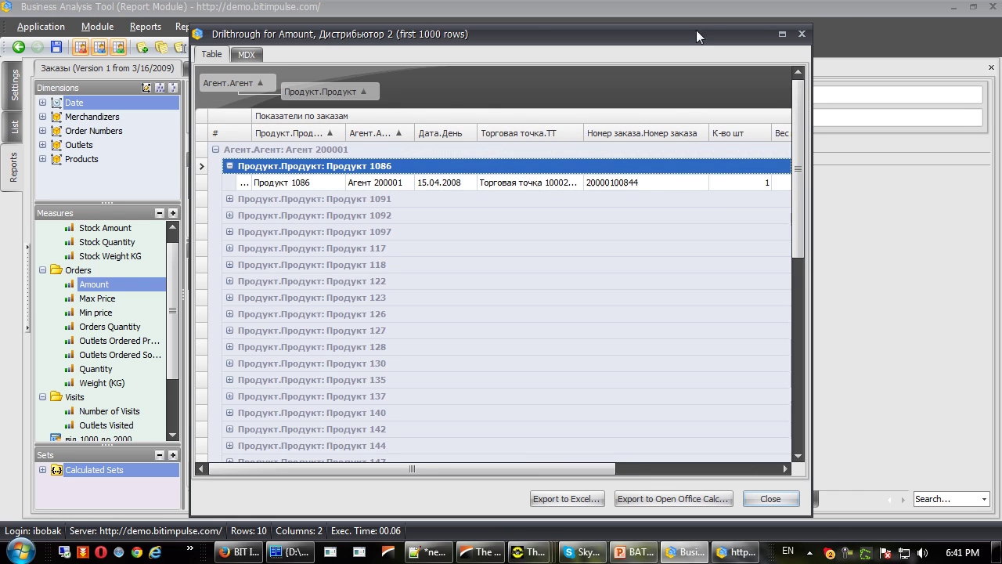
click(802, 34)
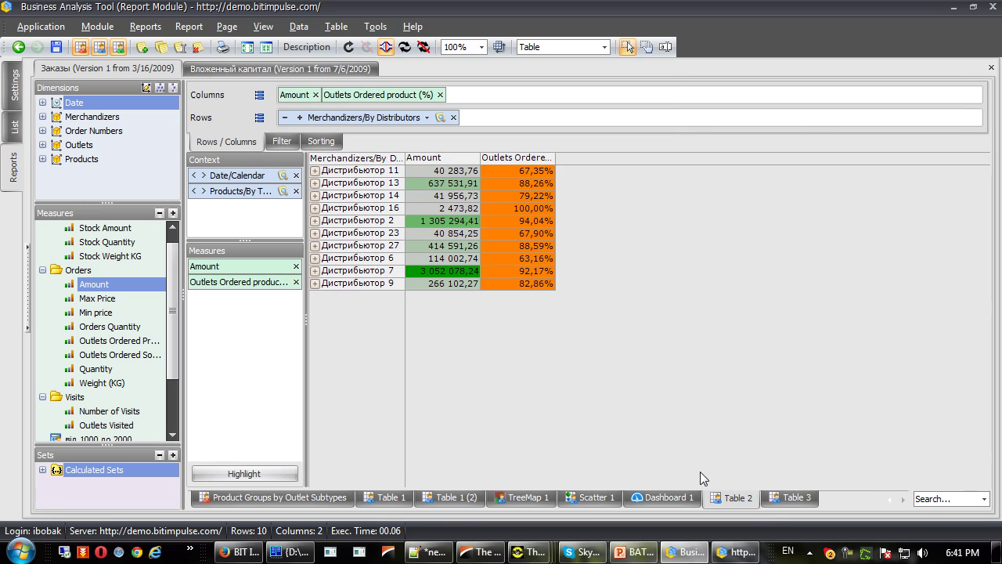
- Add a Treemap page to the report, keeping the suggested name TreeMap 2
click(791, 503)
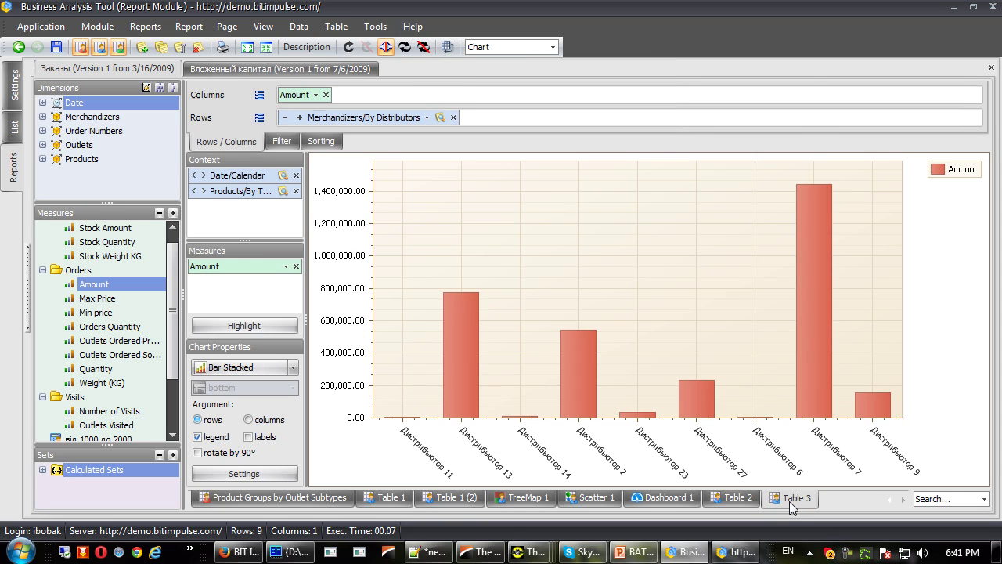
click(142, 47)
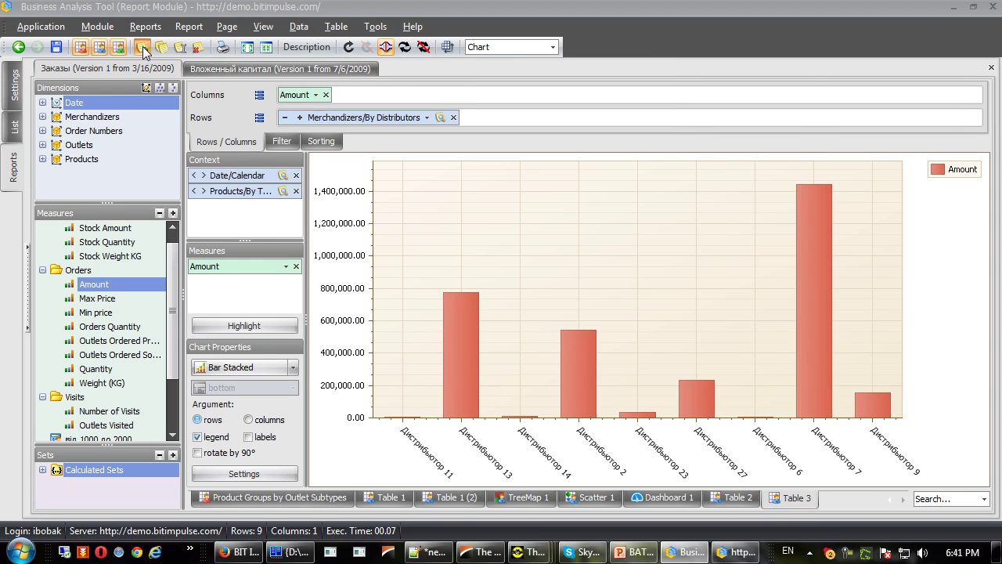
click(444, 278)
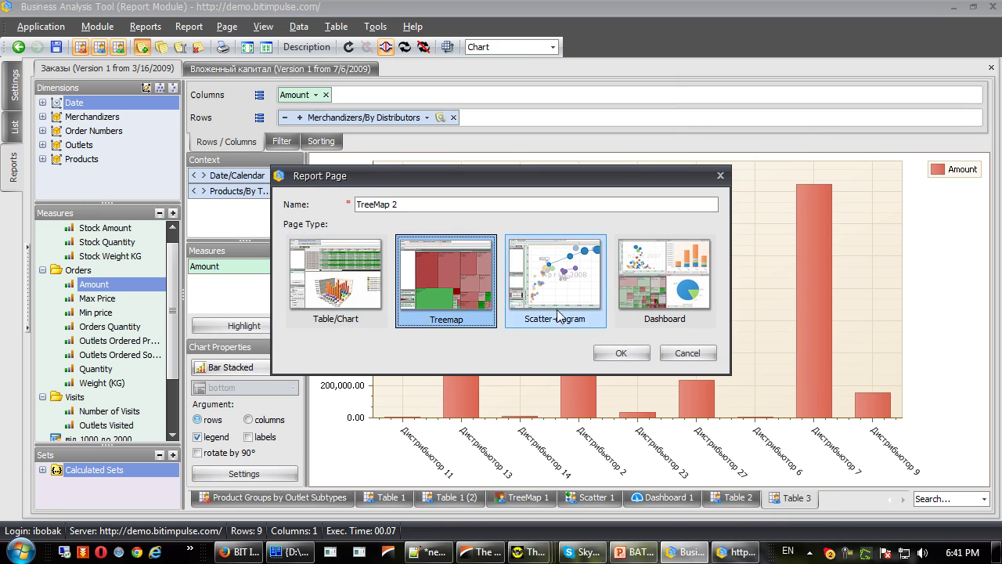
click(618, 354)
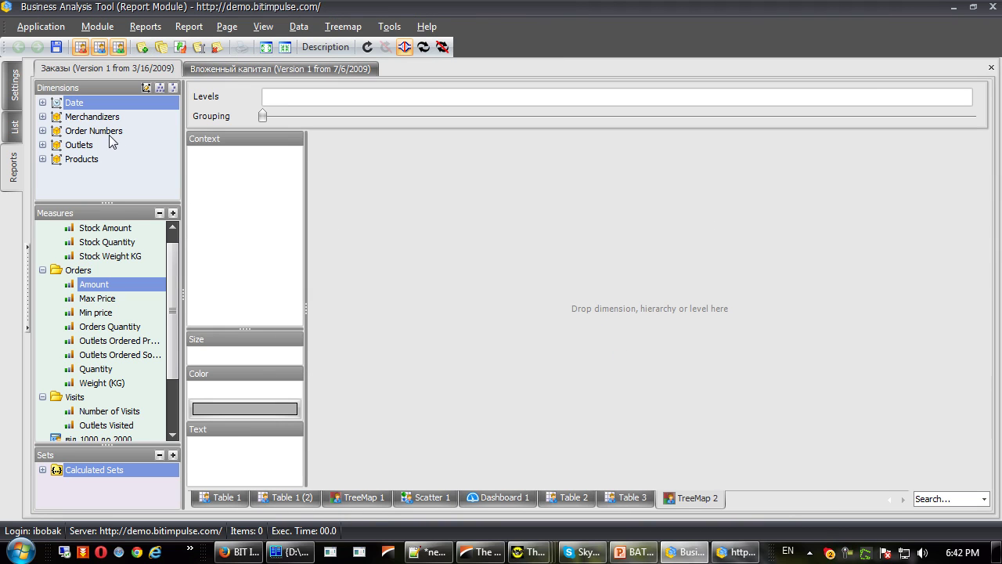
- Place the Merchandizers dimension in the treemap's levels and use the Amount measure for the tile size
click(85, 165)
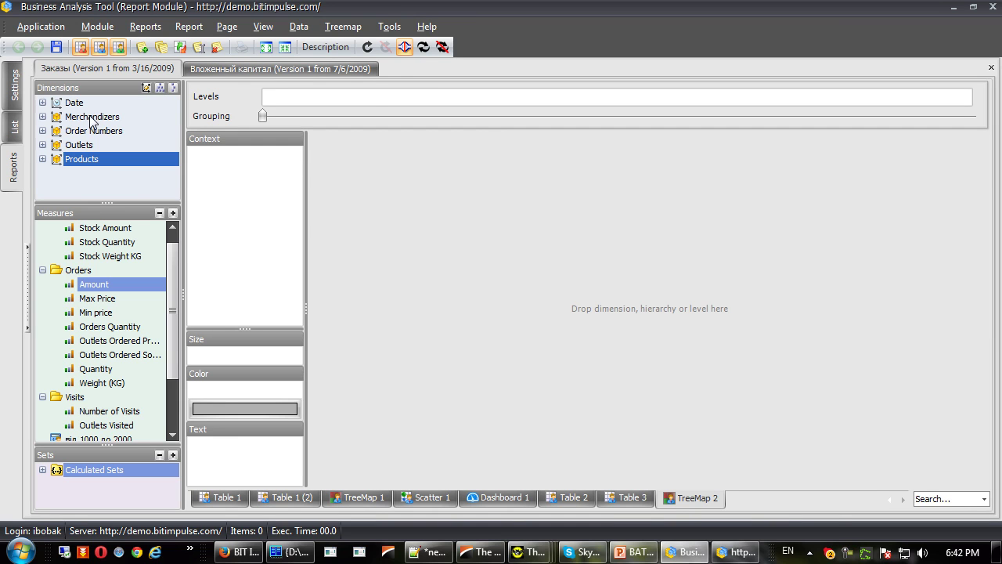
drag(93, 117, 352, 102)
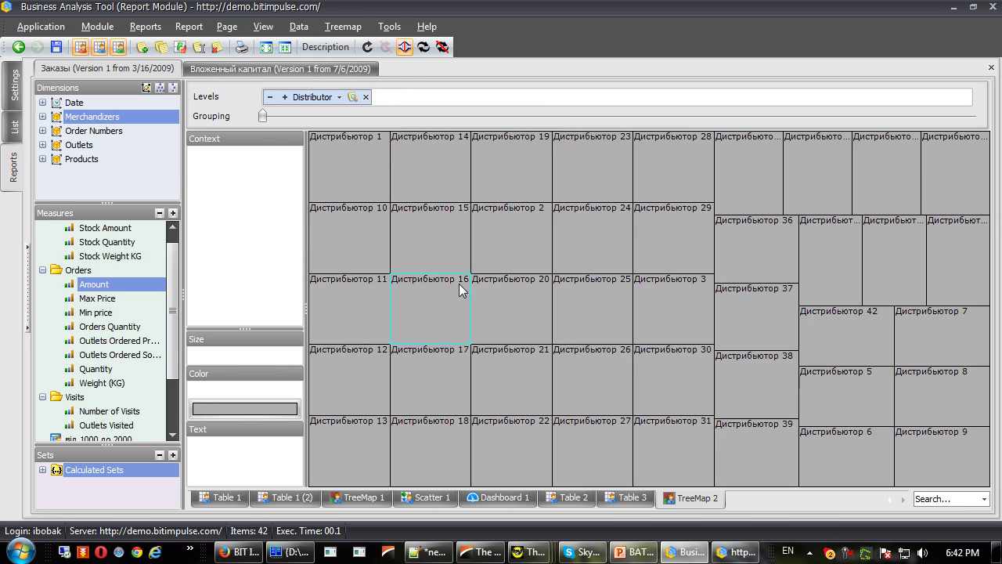
drag(99, 291, 220, 357)
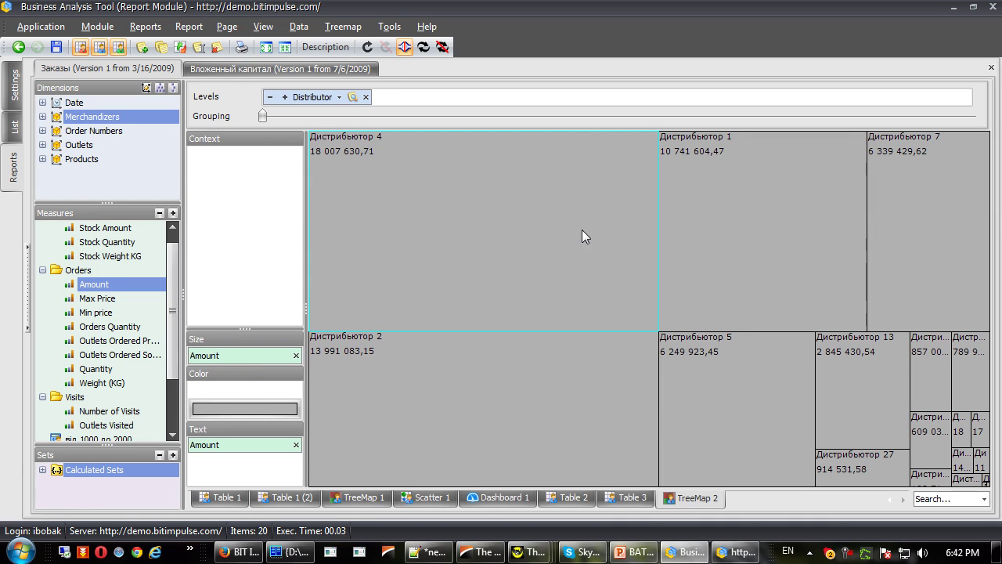
mouse_move(364, 230)
mouse_move(369, 152)
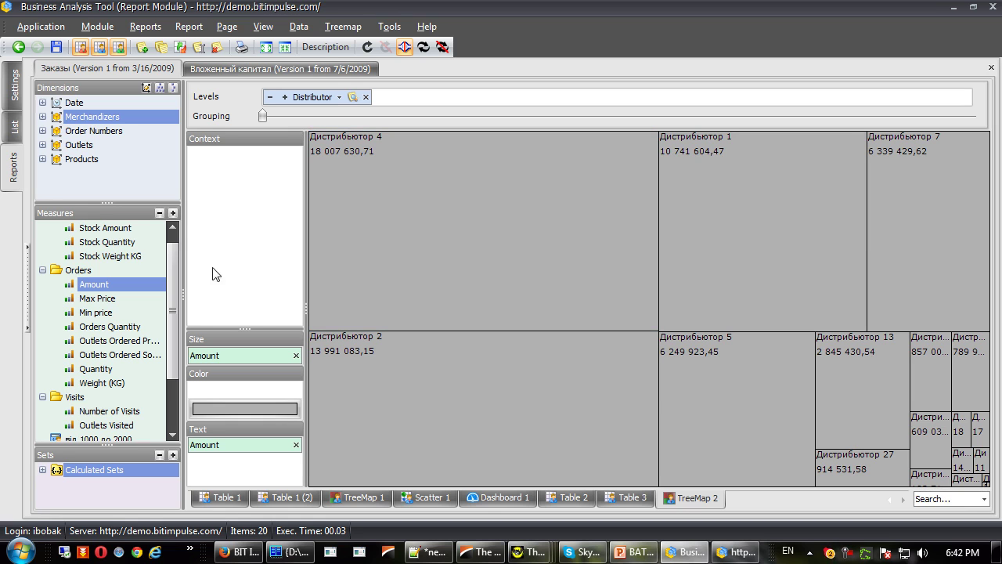
- Color the treemap tiles by Effectiveness of Visits (%) and set the center of the two-color gradient to 80%
scroll(165, 374, down, 2)
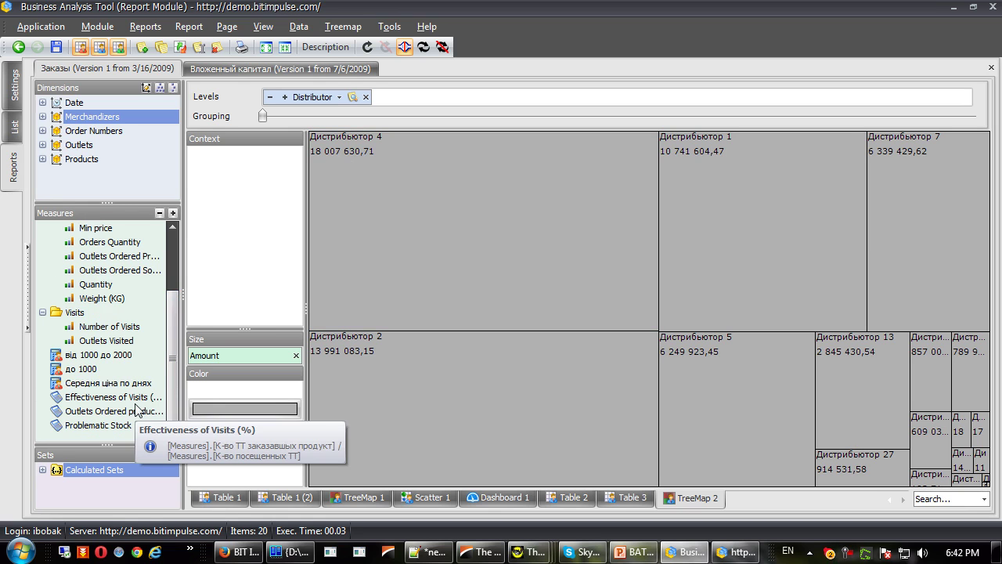
drag(113, 400, 239, 396)
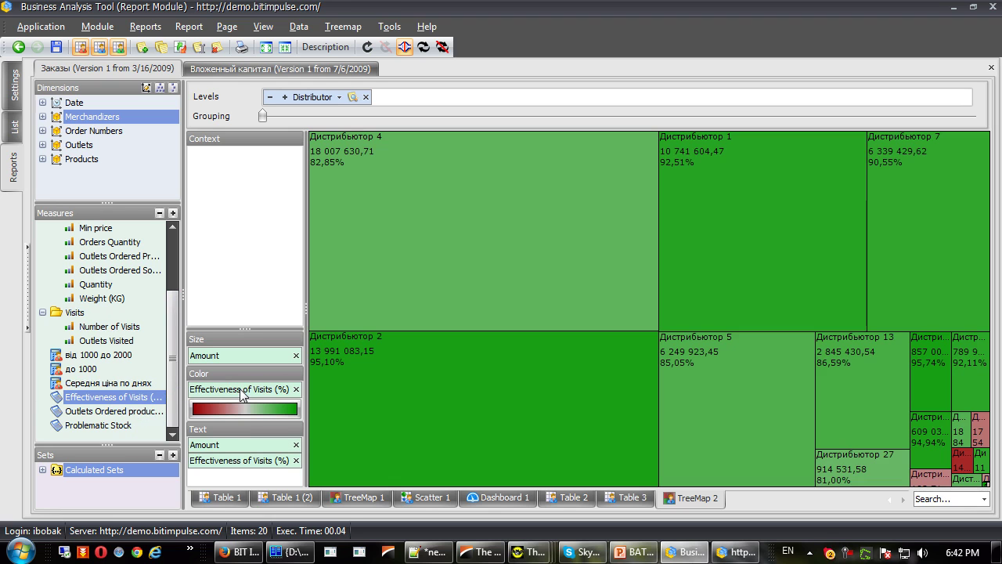
click(244, 408)
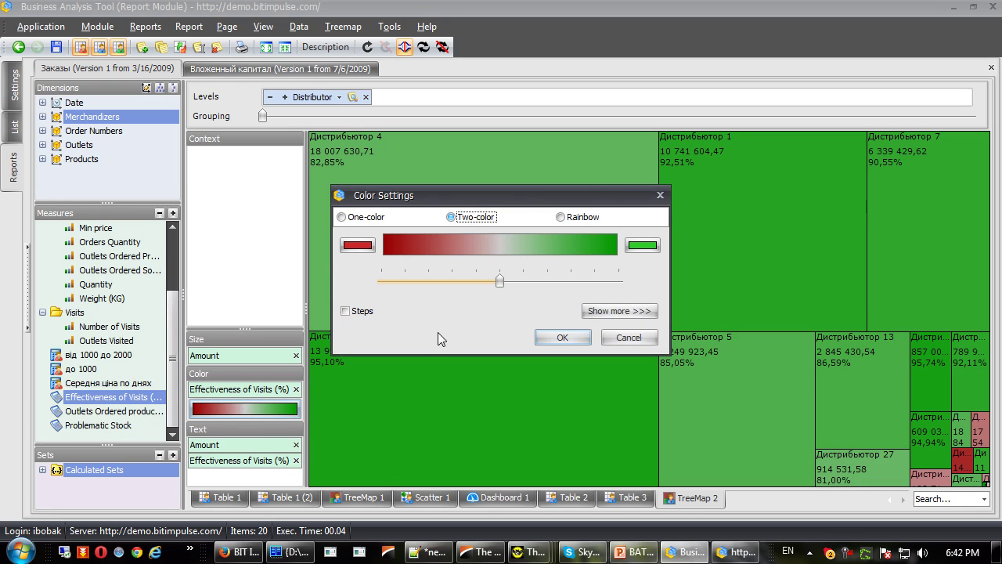
click(619, 311)
click(364, 356)
key(Tab)
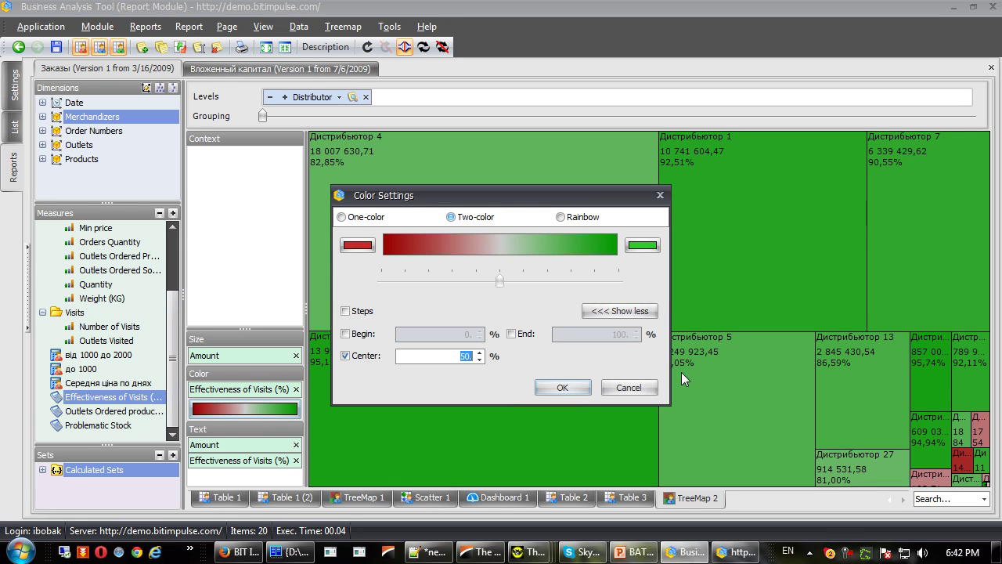
text(80)
click(574, 386)
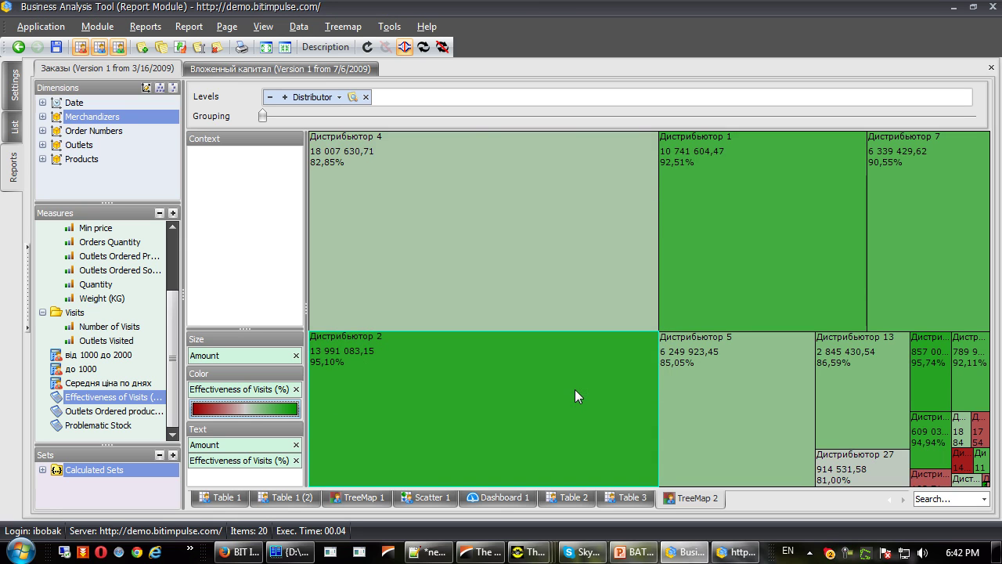
mouse_move(425, 235)
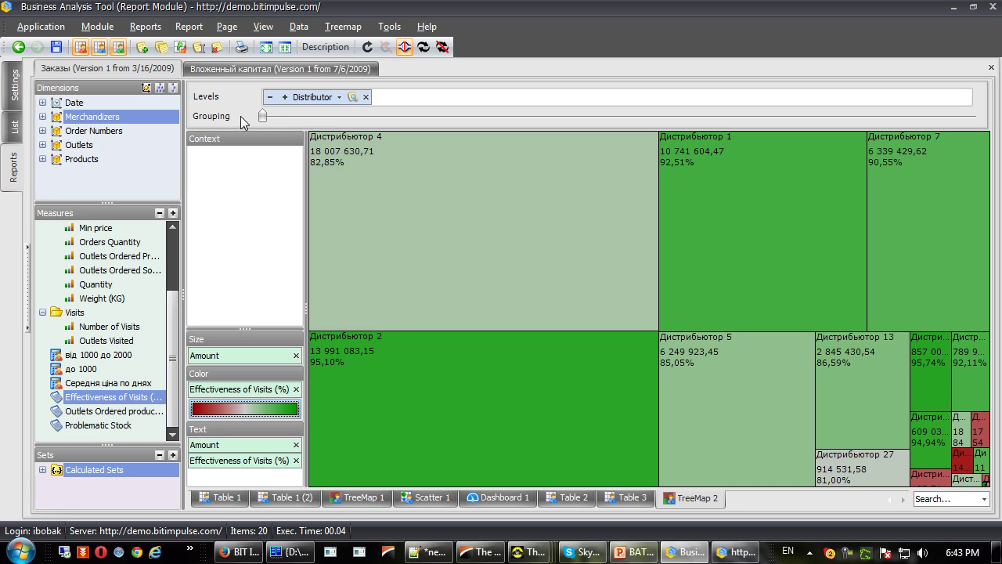
- Group the treemap by Distributor and add the Supervisor level from Merchandizers By Distributors beneath it
drag(262, 116, 357, 119)
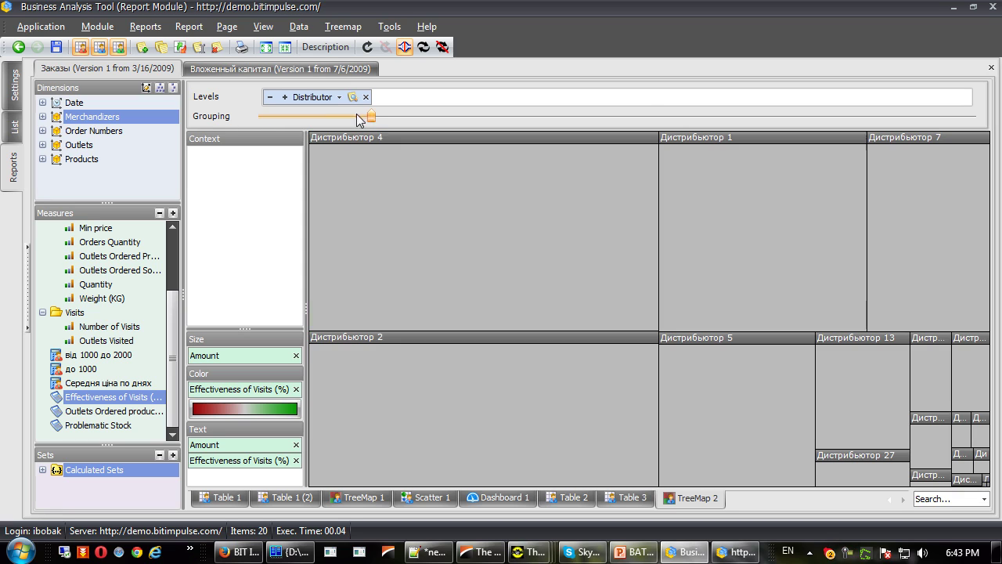
click(42, 116)
click(56, 132)
drag(113, 188, 406, 105)
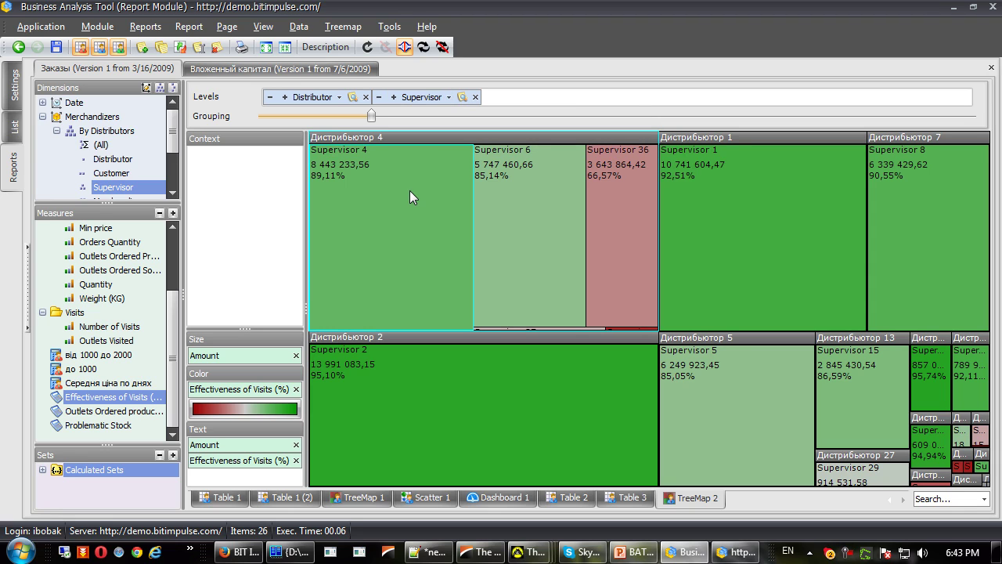
mouse_move(410, 191)
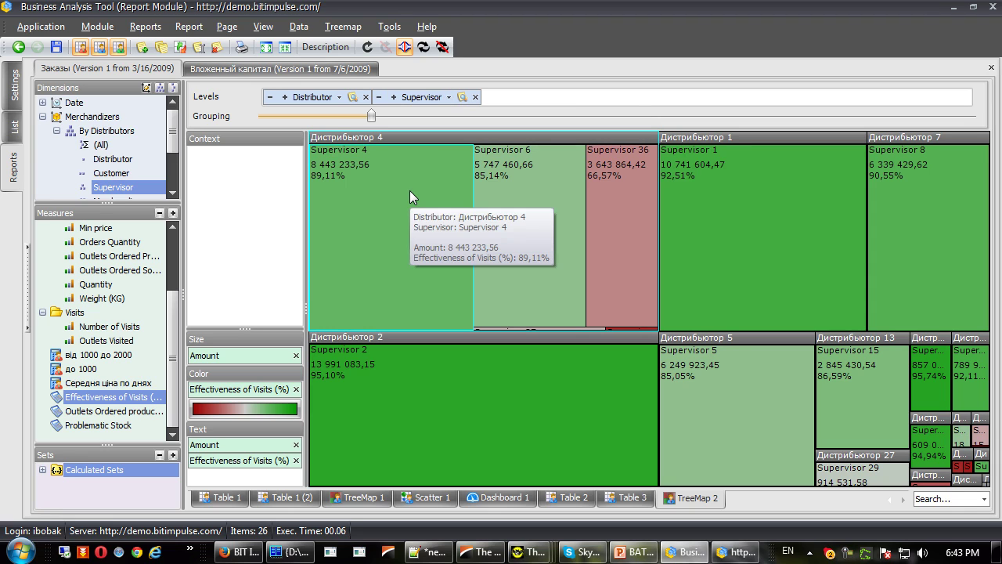
- Drill the Supervisor 36 tile of Дистрибьютор 4 by Merchandizer on a new page
right_click(629, 193)
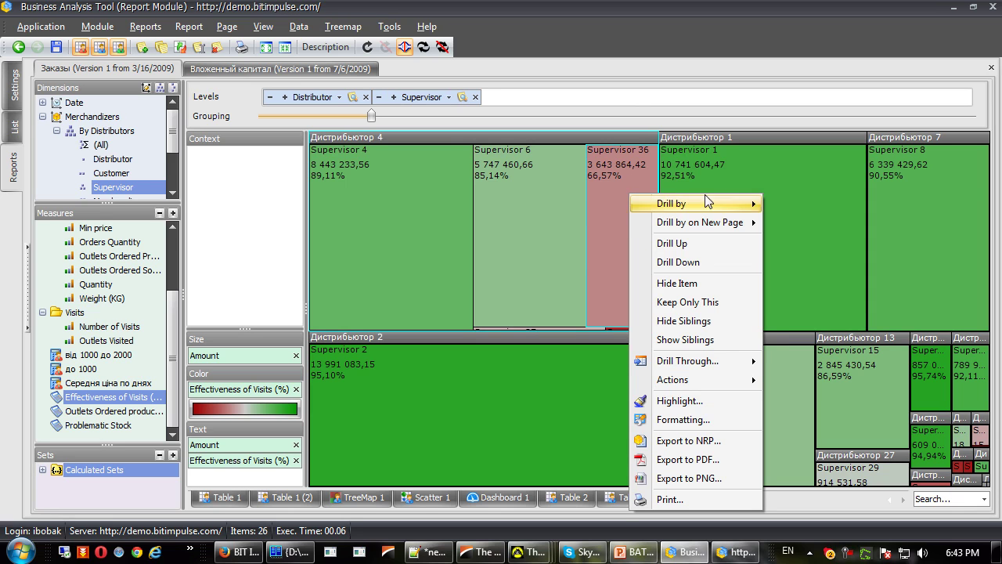
mouse_move(721, 226)
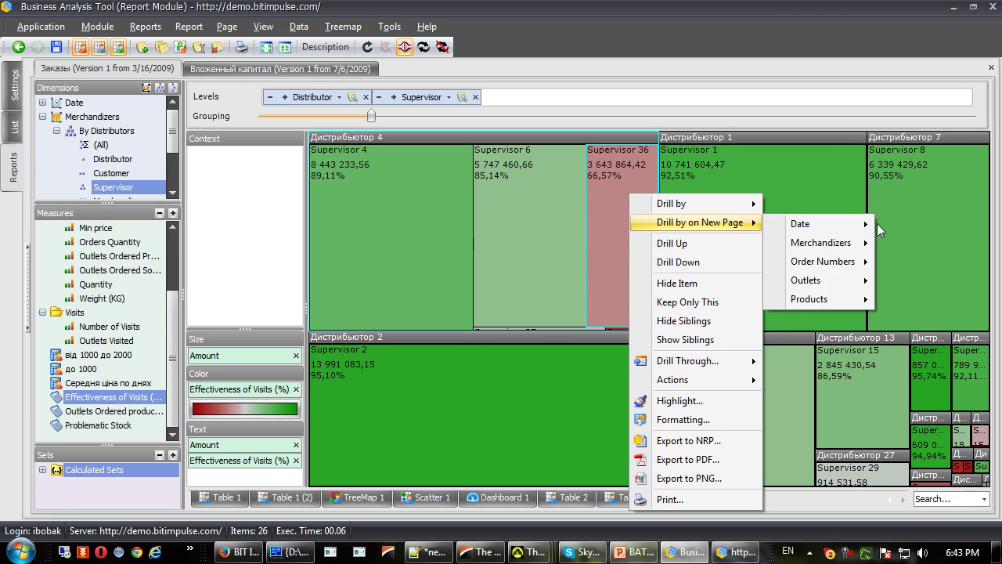
mouse_move(846, 246)
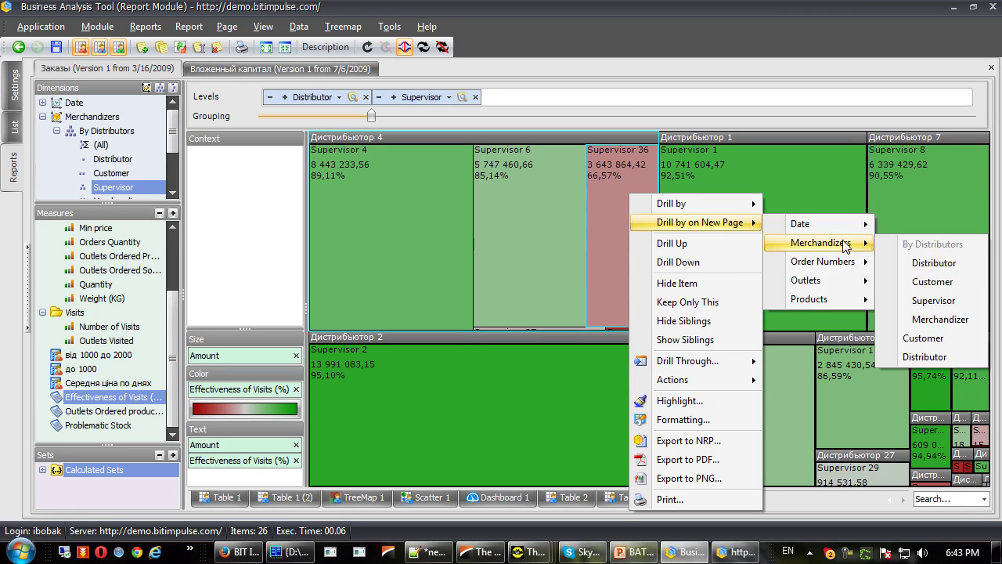
click(939, 321)
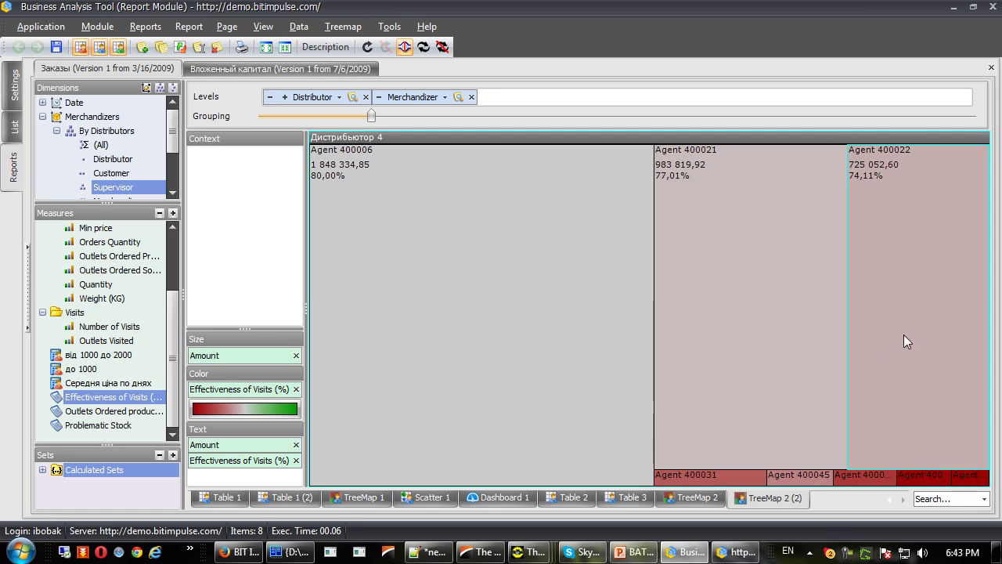
- Compare the TreeMap 2 page with the drilled TreeMap 2 (2) page, checking Supervisor 36 against its agents
click(694, 500)
click(765, 504)
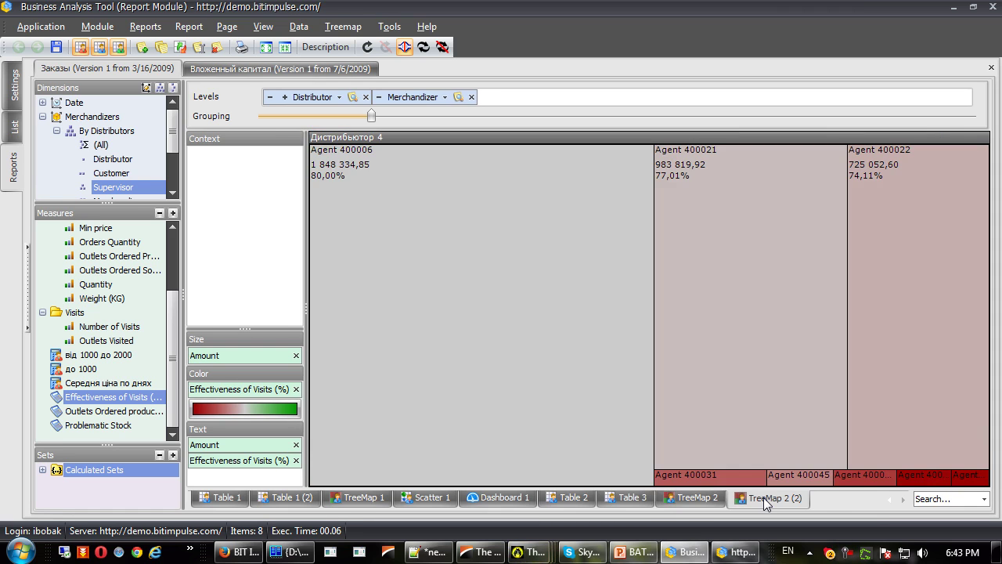
click(708, 501)
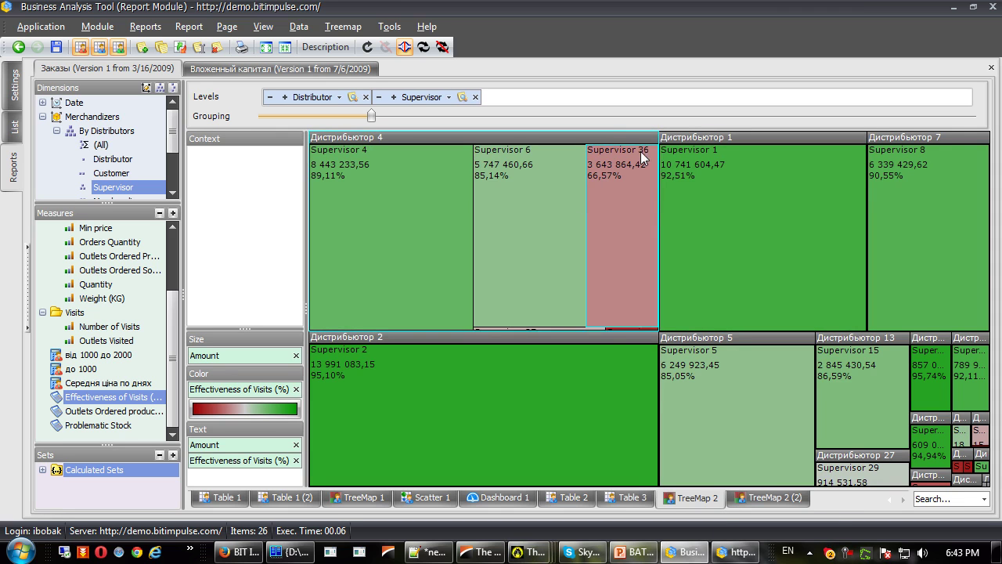
click(792, 498)
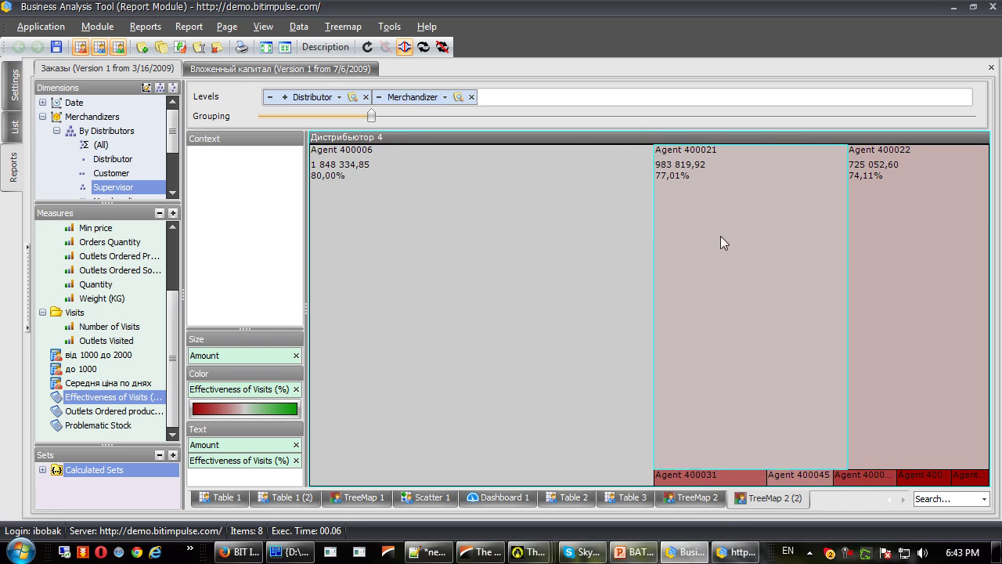
mouse_move(369, 178)
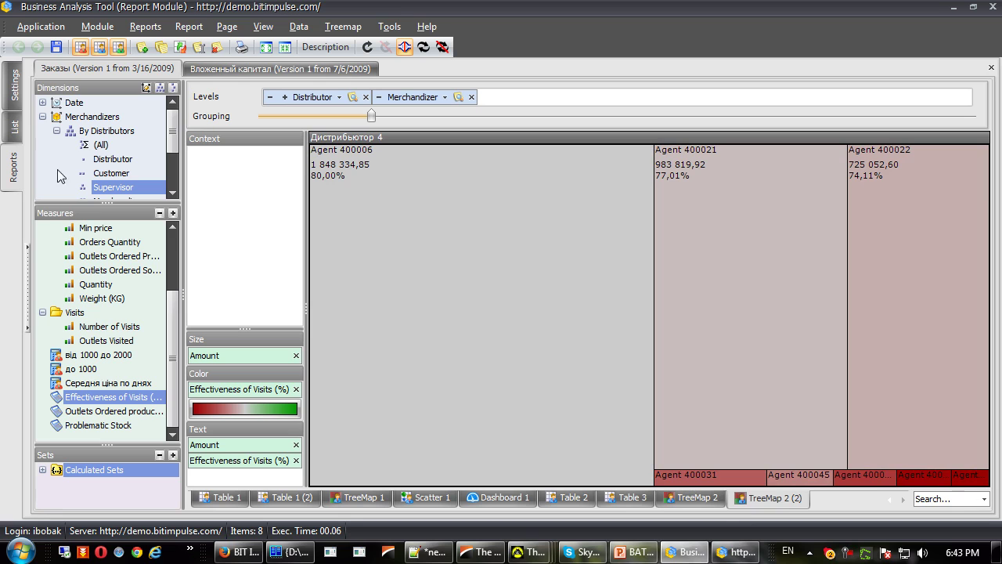
- Insert the Subtype level of Outlets By Types between Distributor and Merchandizer, and extend the treemap grouping to Subtype
drag(73, 245, 73, 309)
click(43, 116)
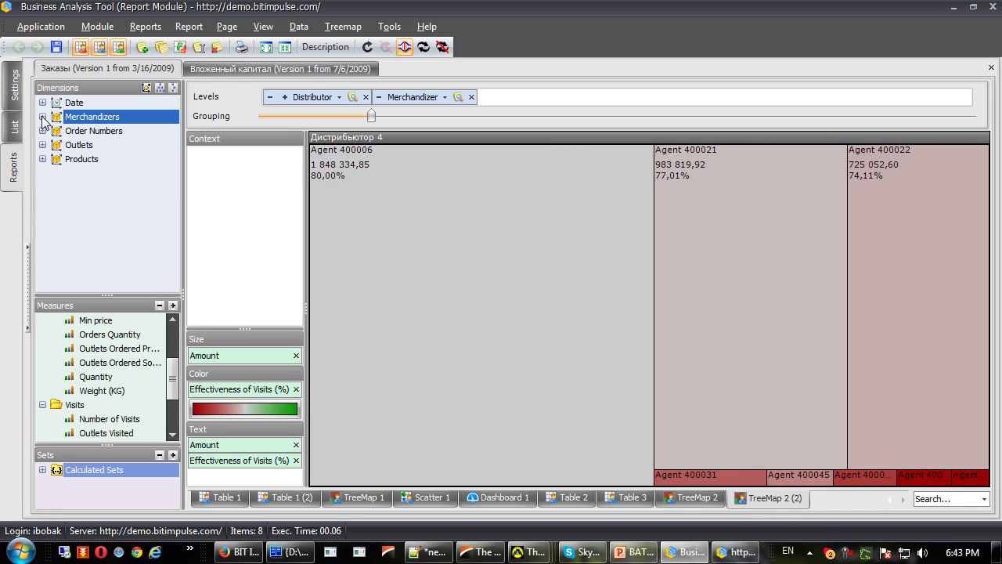
click(42, 158)
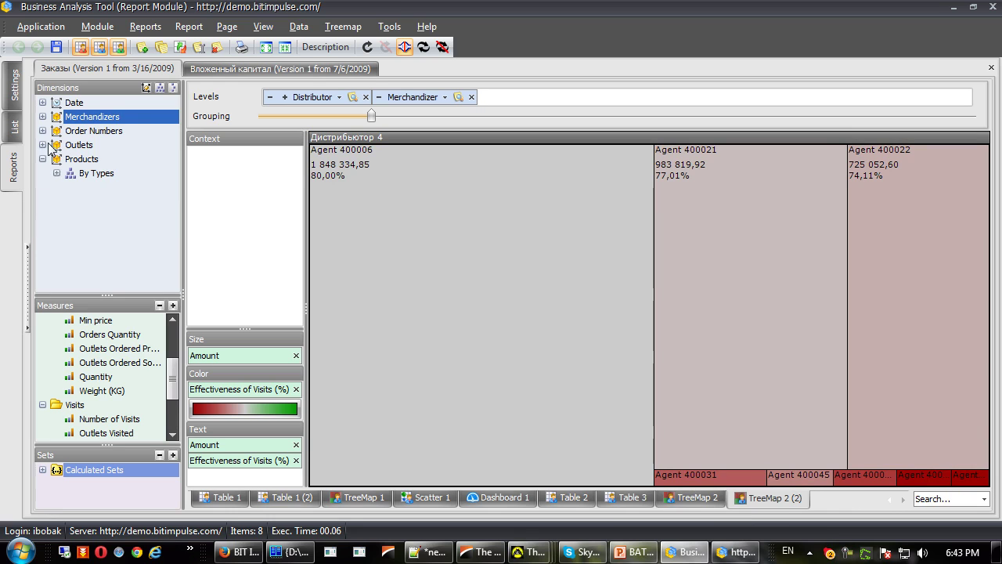
click(42, 145)
click(56, 187)
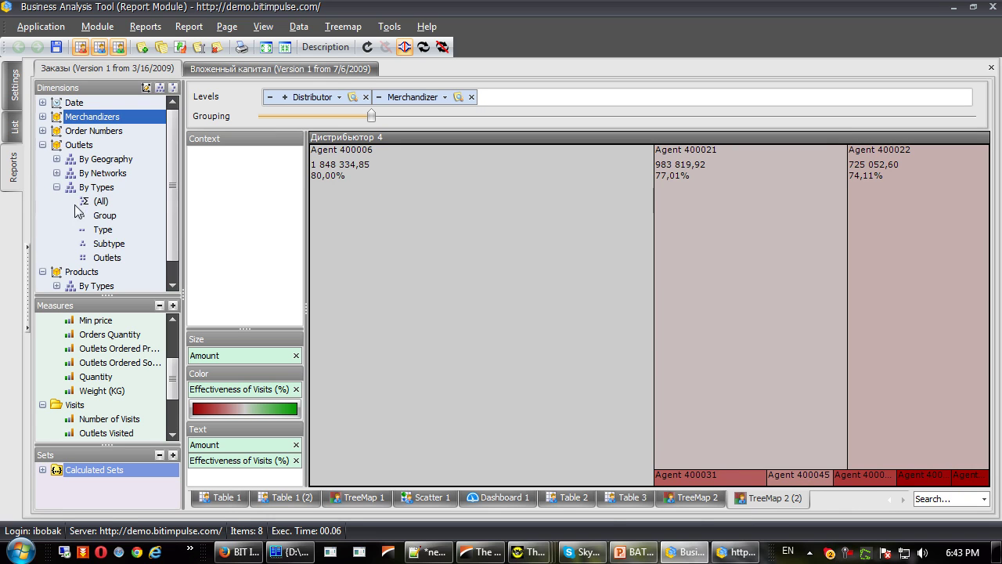
click(118, 247)
drag(117, 248, 474, 116)
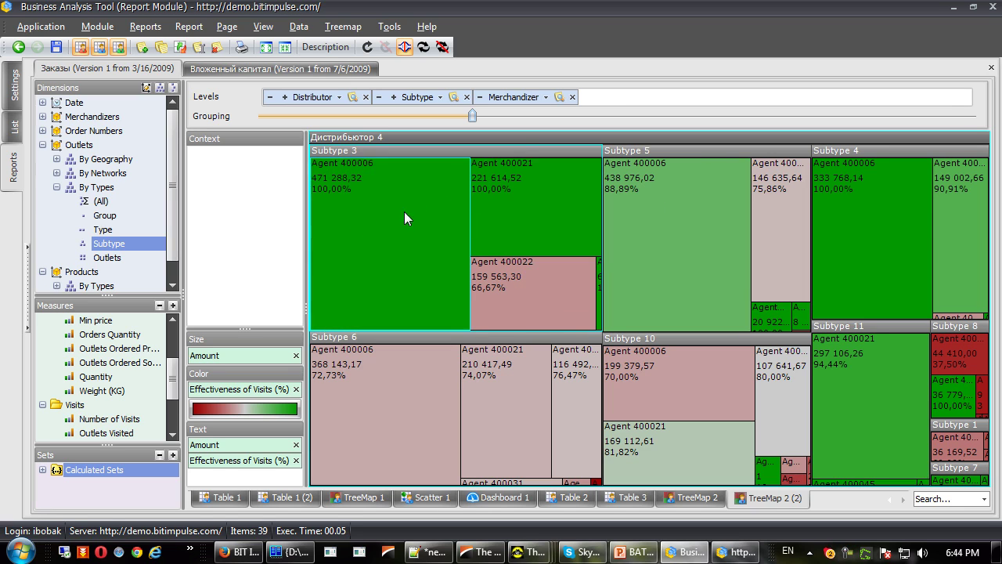
- Examine the agents' Amount and Effectiveness of Visits (%) tiles within Subtype 3 and Subtype 6
mouse_move(524, 286)
mouse_move(480, 292)
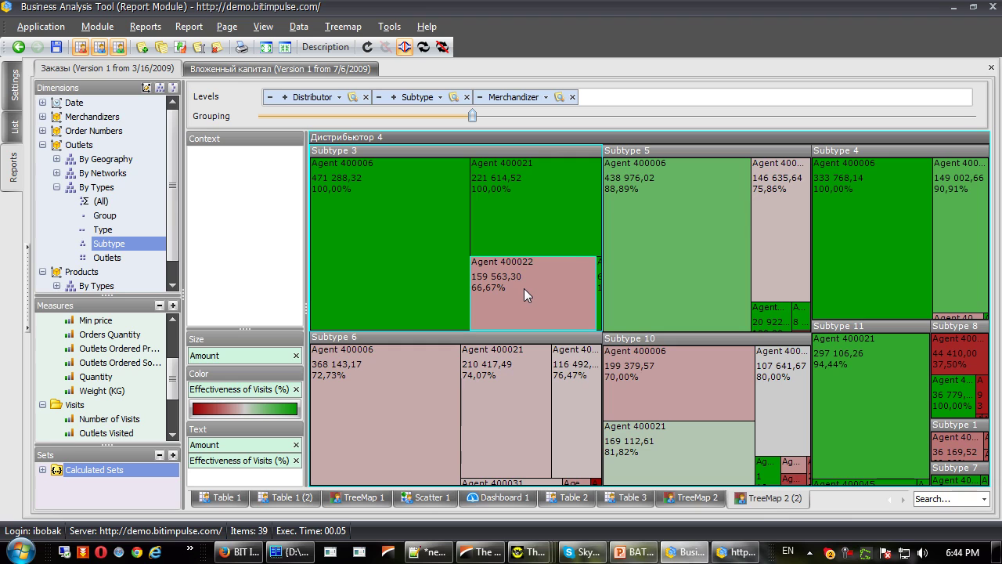
mouse_move(524, 288)
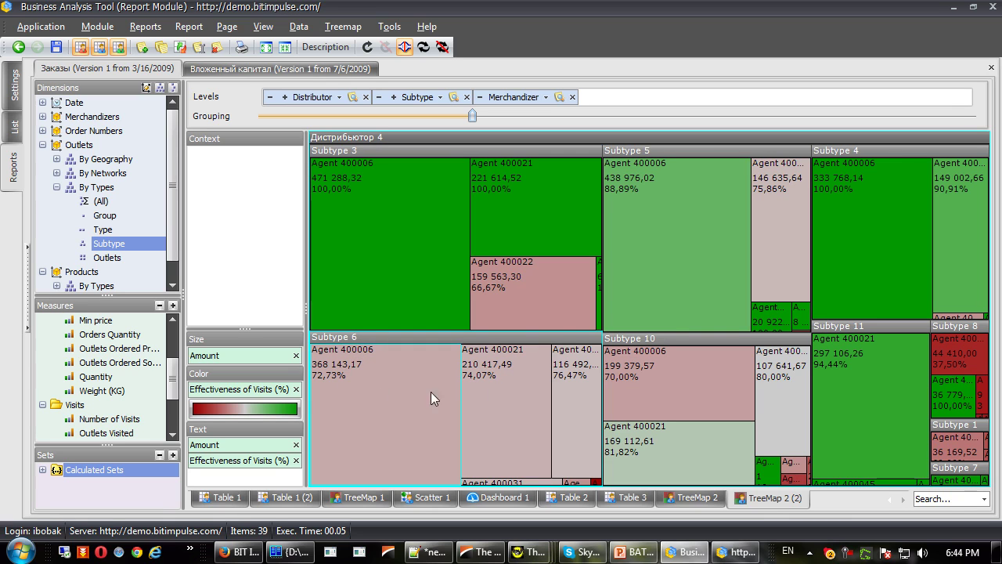
mouse_move(572, 382)
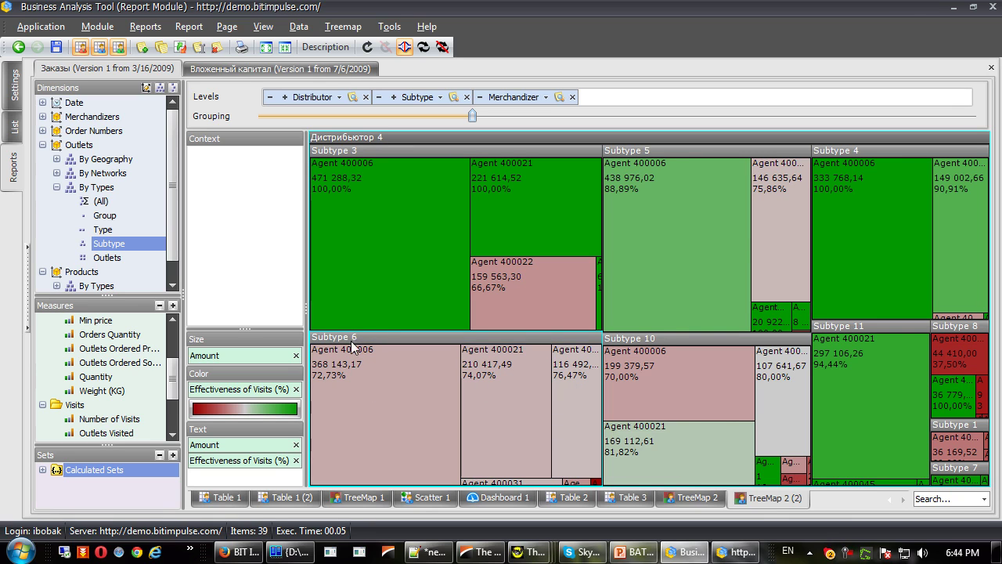
mouse_move(344, 338)
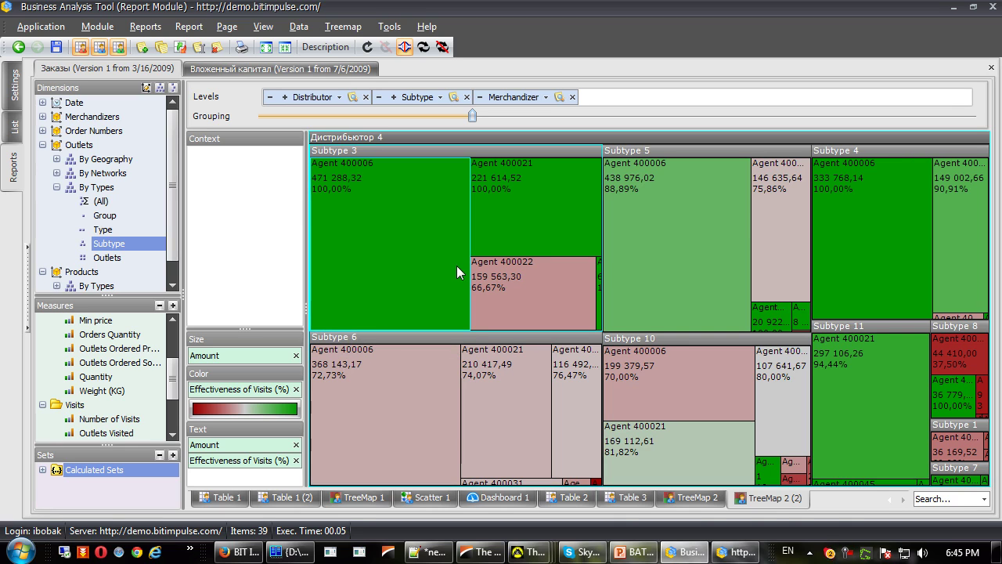
mouse_move(458, 272)
- Convert the TreeMap 2 (2) page into a table page, keeping the suggested name TreeMap 2 (2) (Table)
right_click(761, 498)
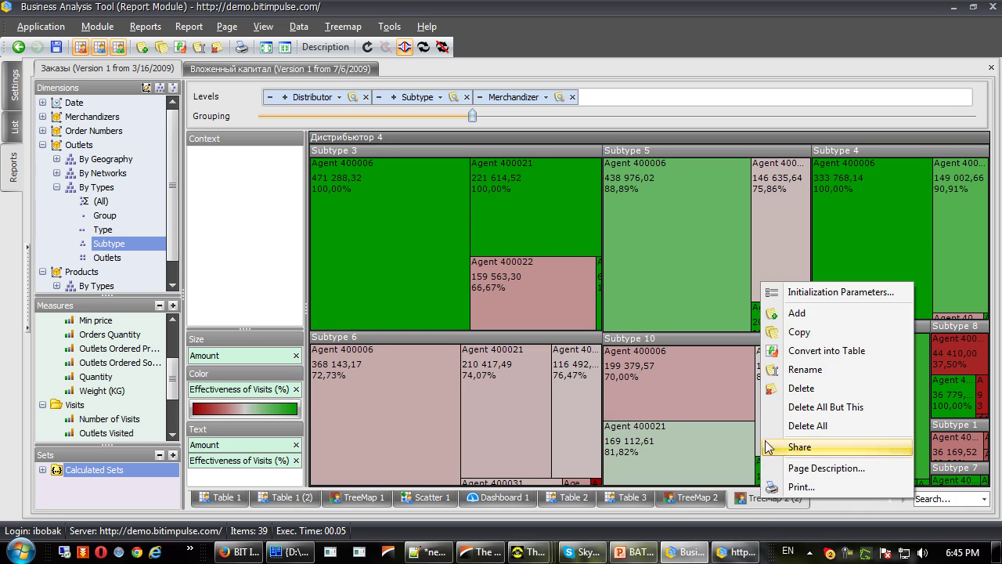
click(836, 351)
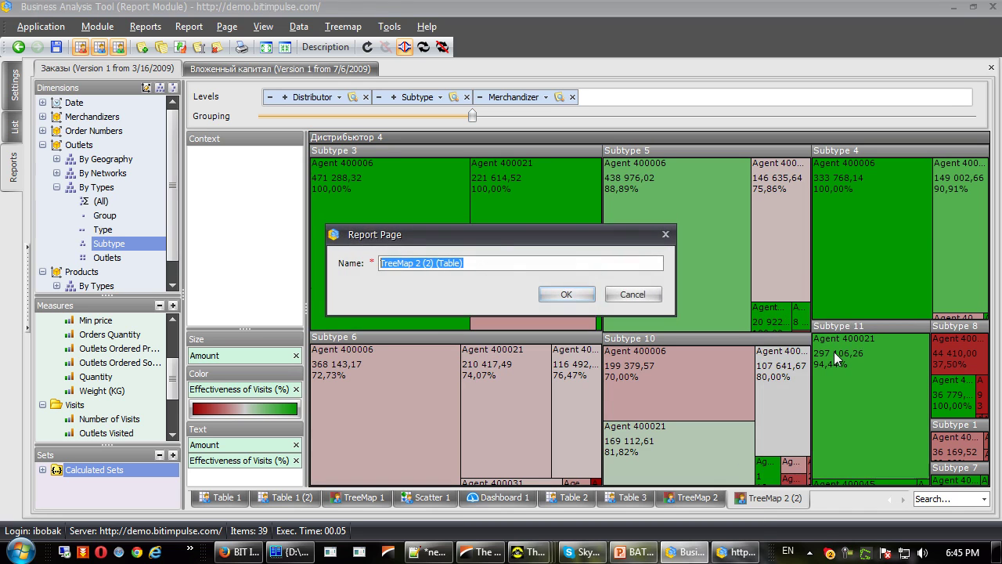
click(573, 291)
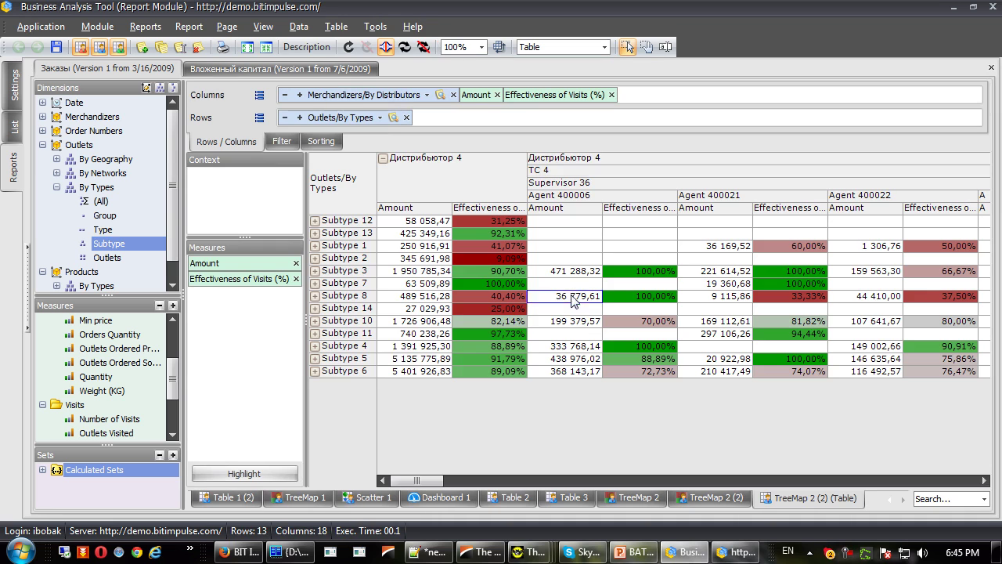
- Remove the gradient highlight rule for Effectiveness of Visits (%) from the converted table
click(283, 475)
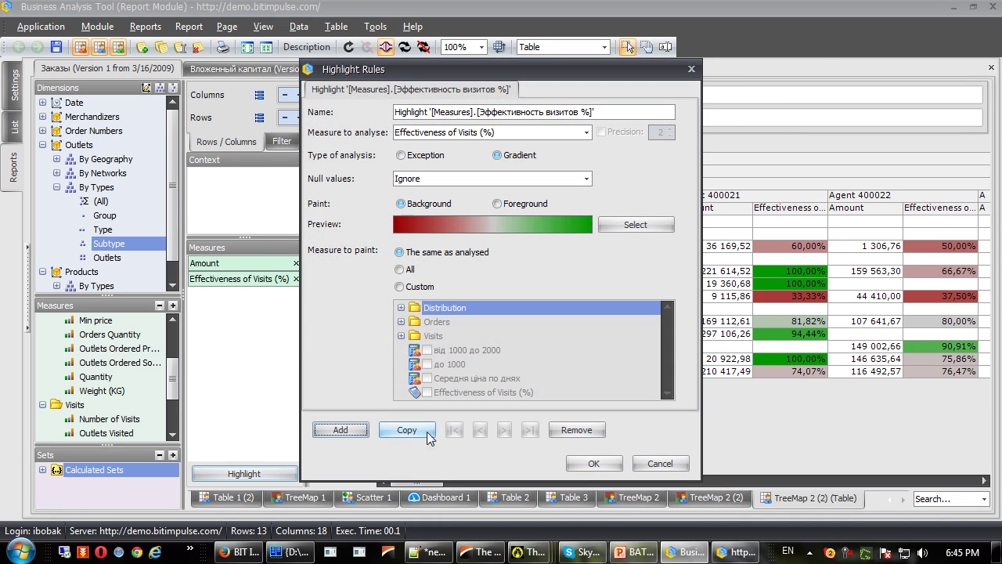
click(577, 430)
click(589, 468)
click(589, 287)
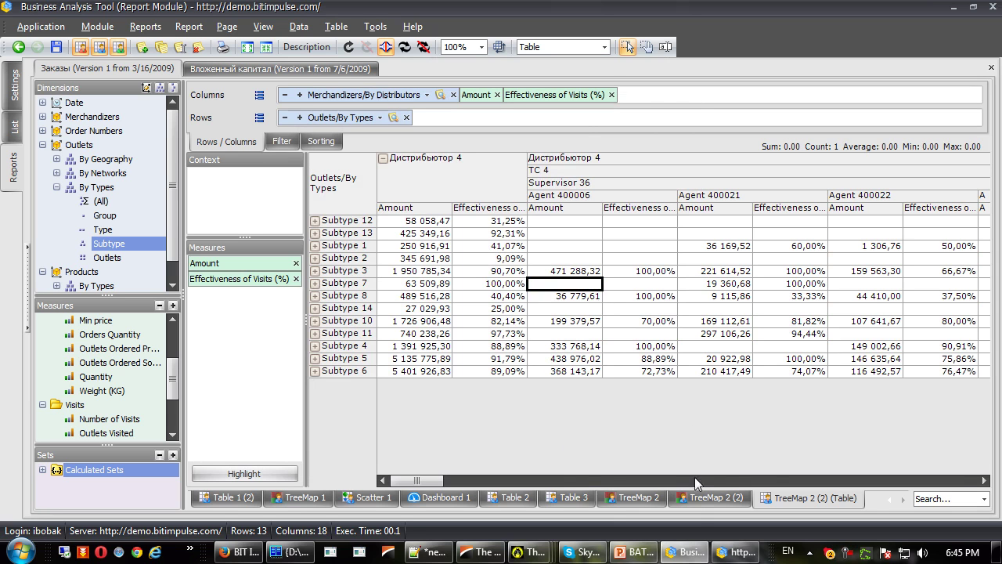
- Compare the unhighlighted table with the TreeMap 2 (2) page, inspecting Agent 400022 in Subtype 3
click(696, 497)
click(791, 500)
click(733, 322)
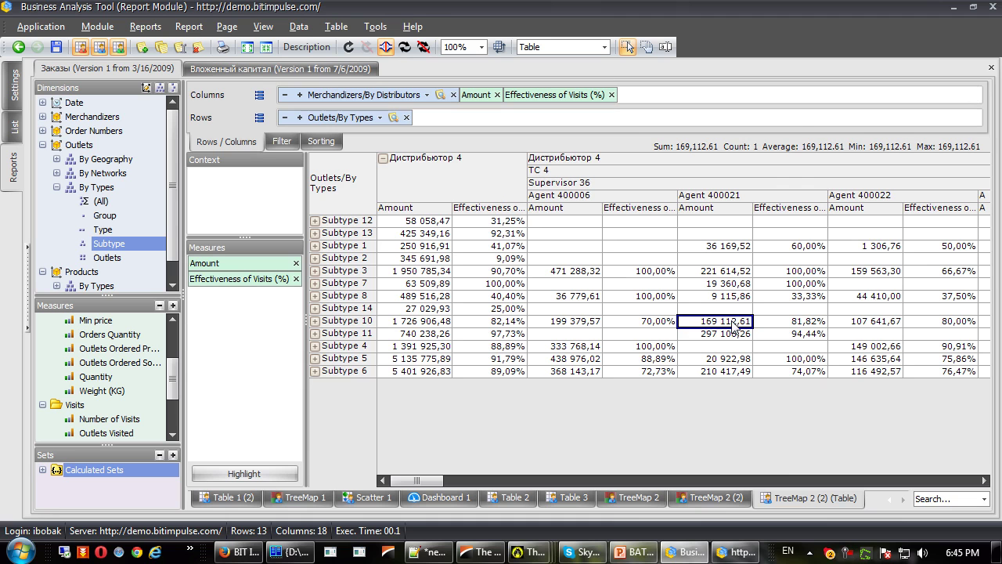
key(Right)
drag(416, 480, 432, 510)
click(720, 498)
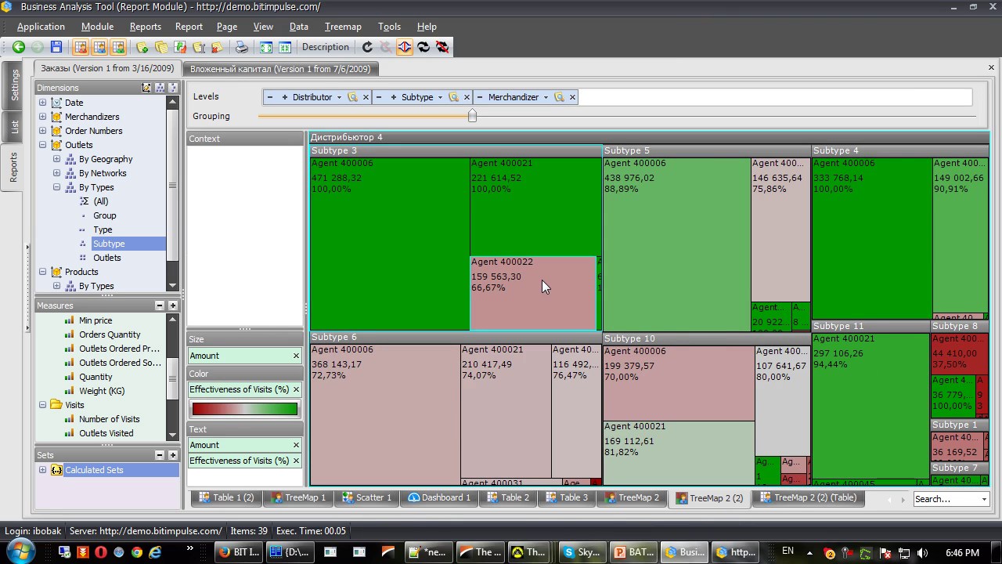
mouse_move(541, 279)
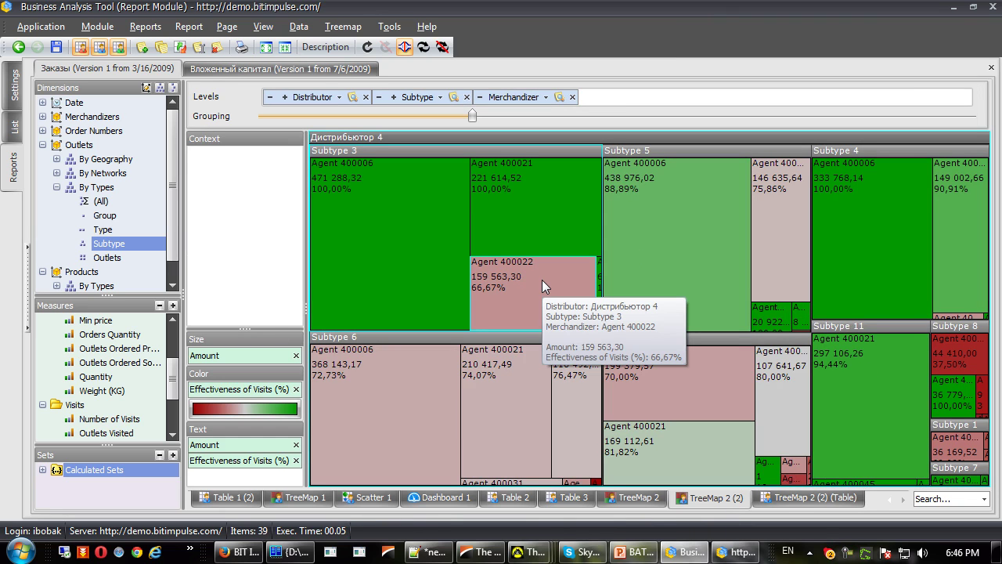
- Create a scatter-diagram report page, keeping the suggested name Scatter 2
click(142, 49)
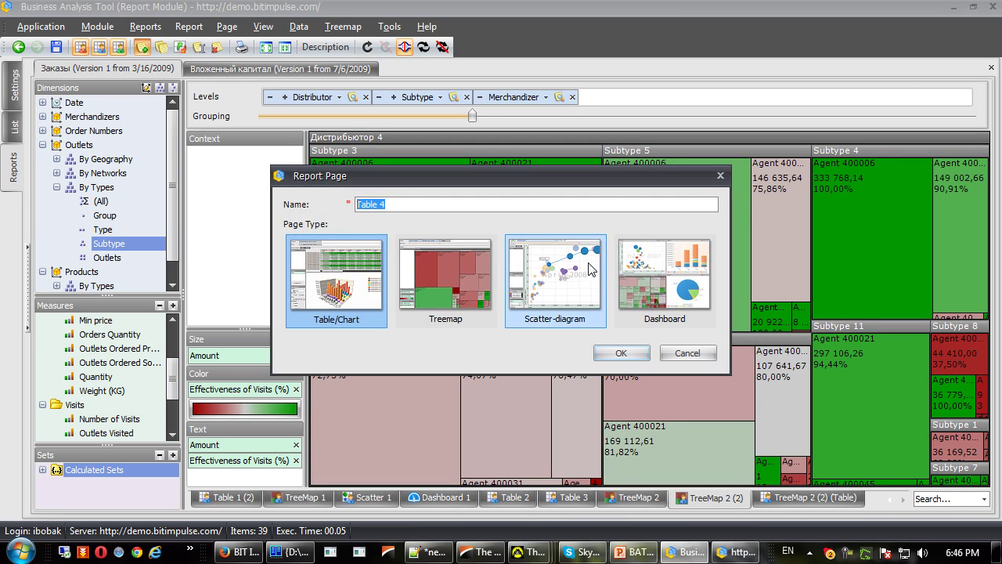
click(592, 270)
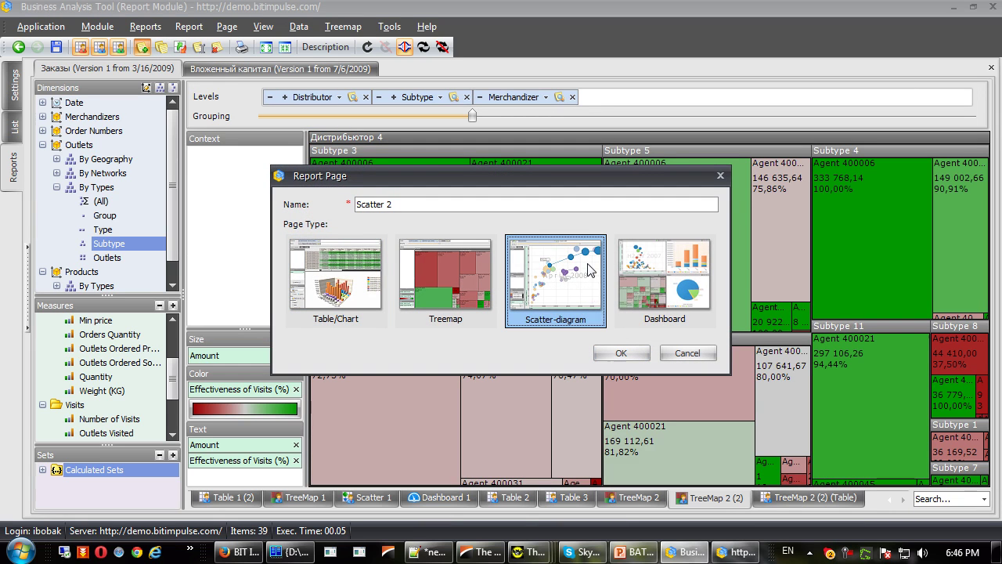
click(621, 354)
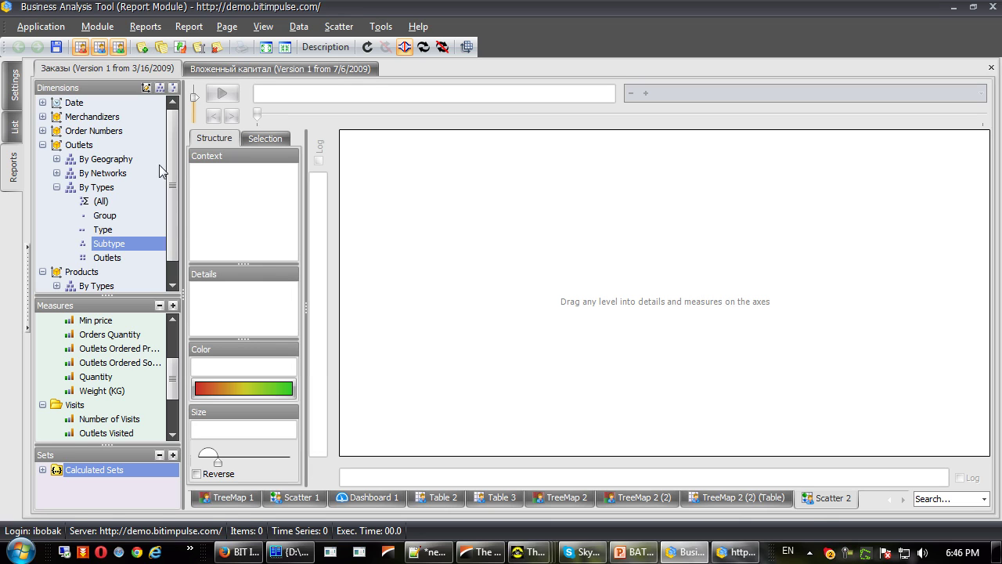
- Add Products by types to the page context and limit it to Категория 5
double_click(58, 149)
drag(90, 159, 243, 209)
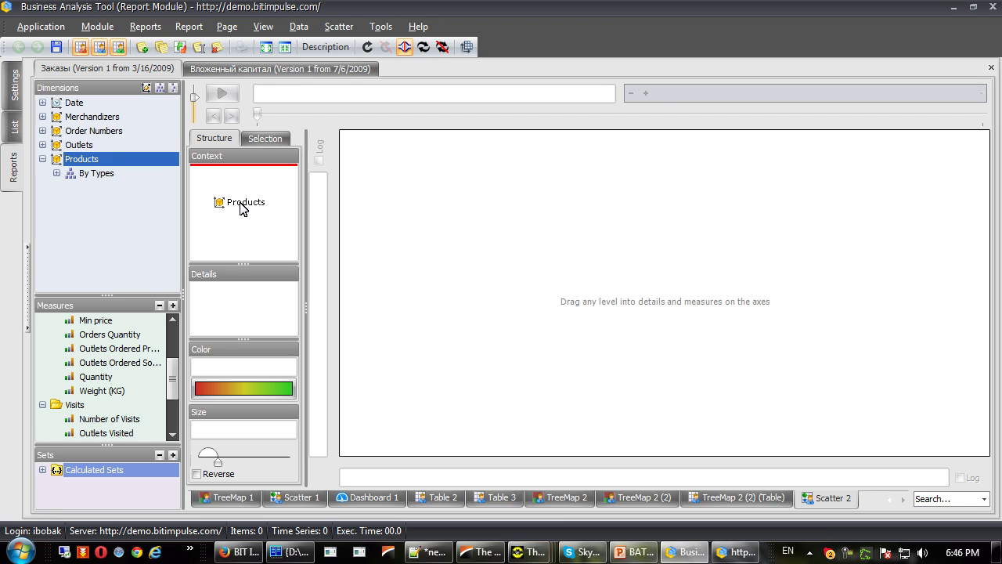
double_click(241, 207)
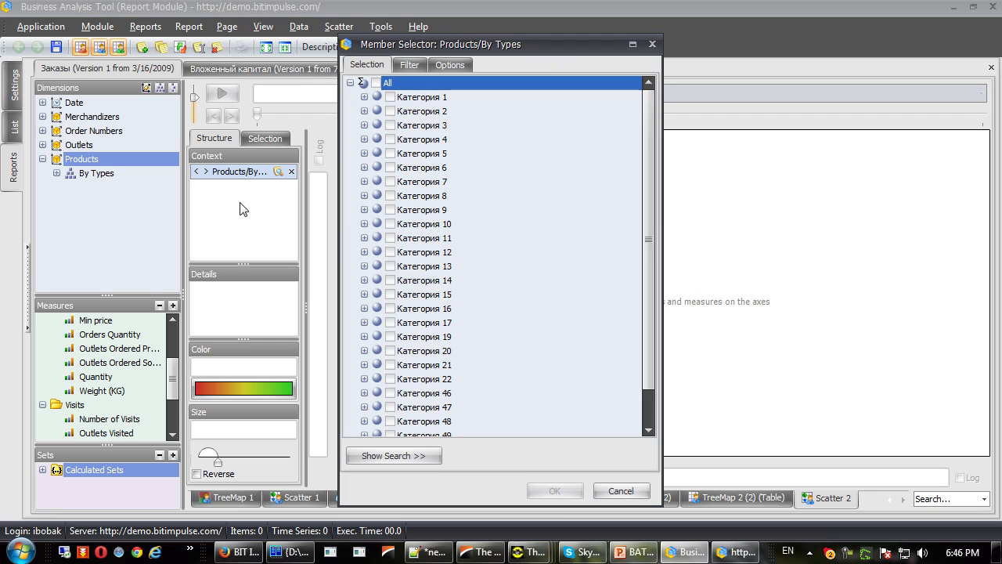
click(390, 154)
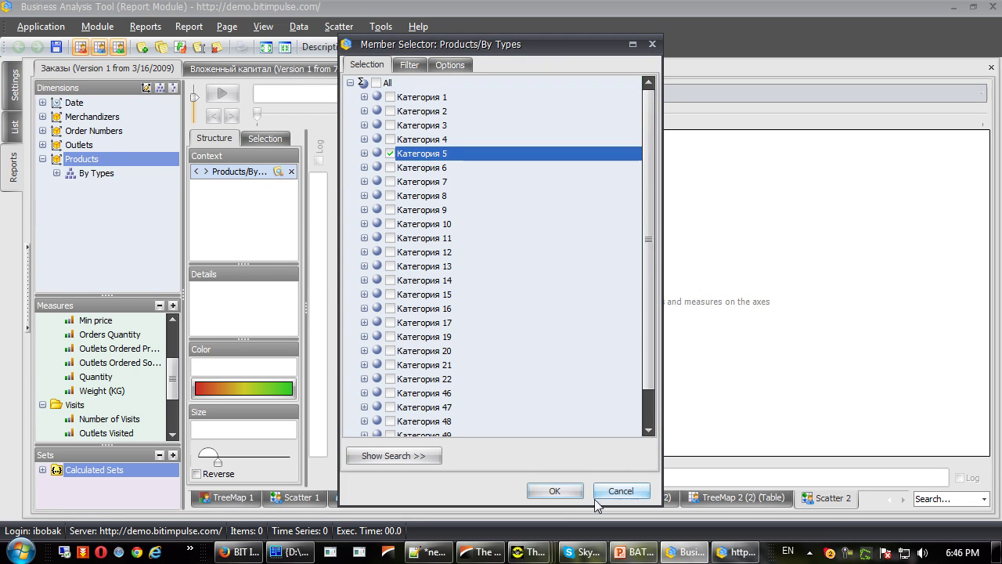
click(554, 490)
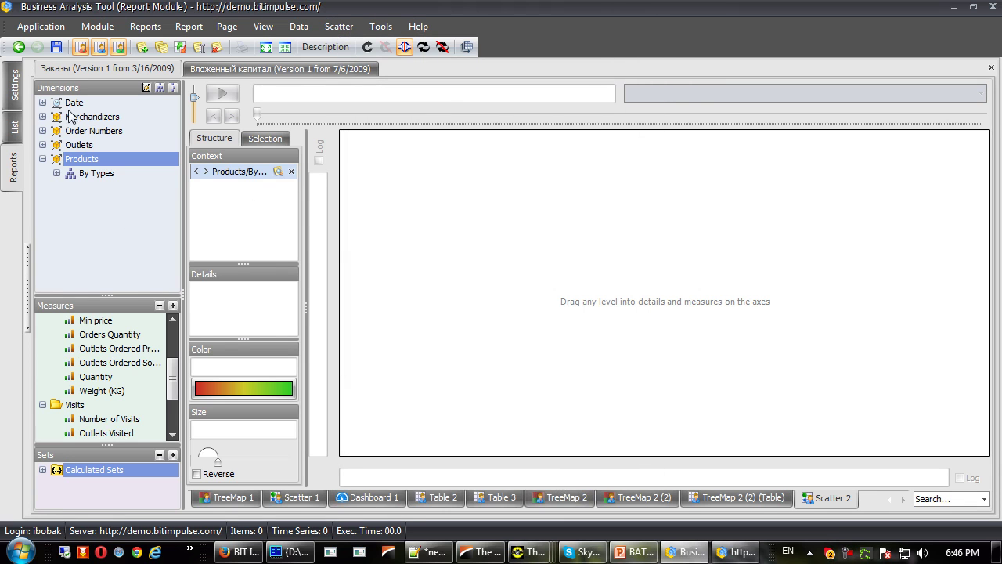
- Use the Merchandizers dimension's Distributor level as details and plot the Orders measure Amount on the horizontal axis
drag(72, 115, 216, 317)
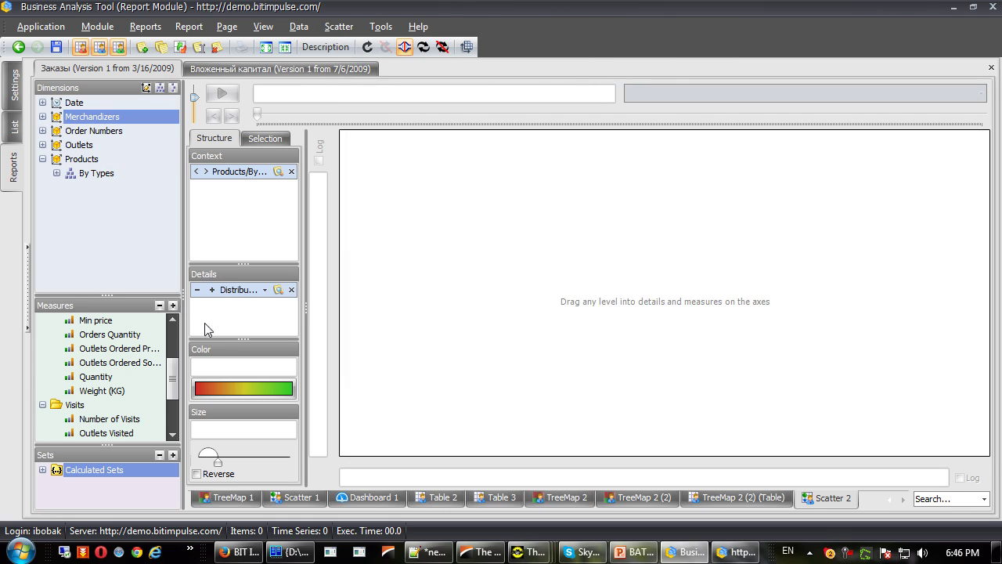
click(88, 363)
scroll(86, 359, up, 1)
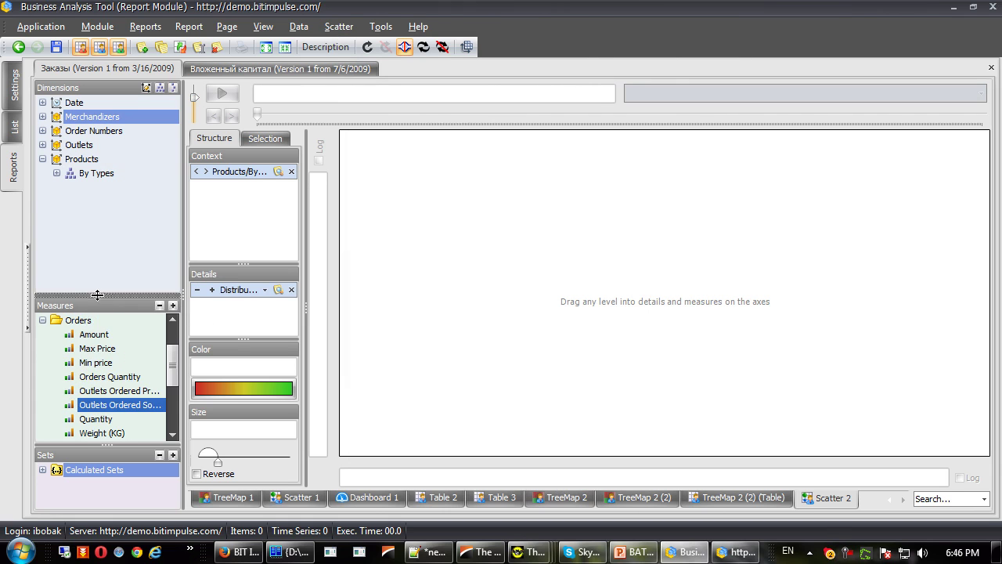
drag(97, 295, 98, 209)
click(109, 391)
scroll(116, 369, down, 1)
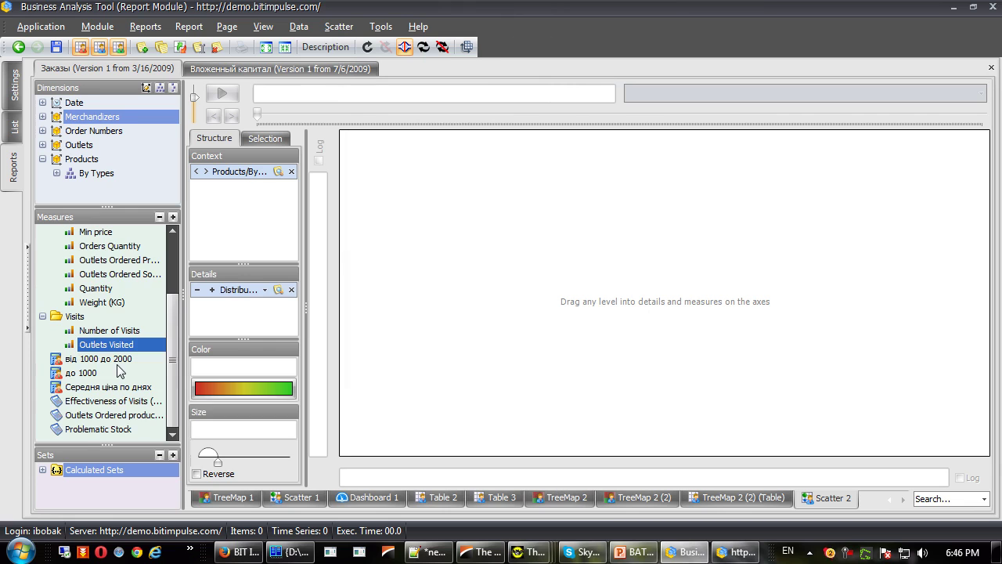
scroll(118, 369, up, 2)
drag(97, 289, 414, 475)
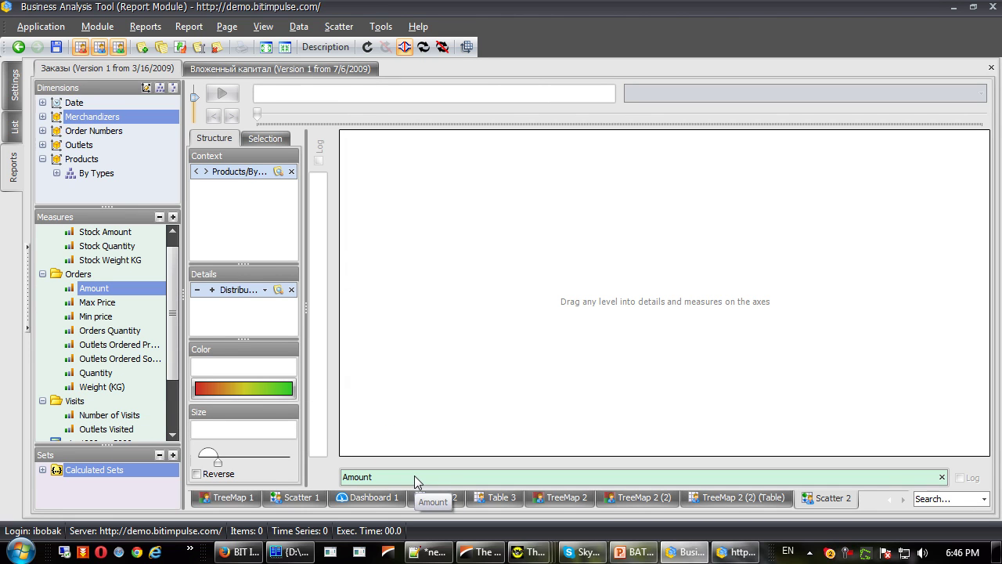
- Plot the calculated measure Outlets Ordered product (%) on the vertical axis
drag(171, 275, 173, 321)
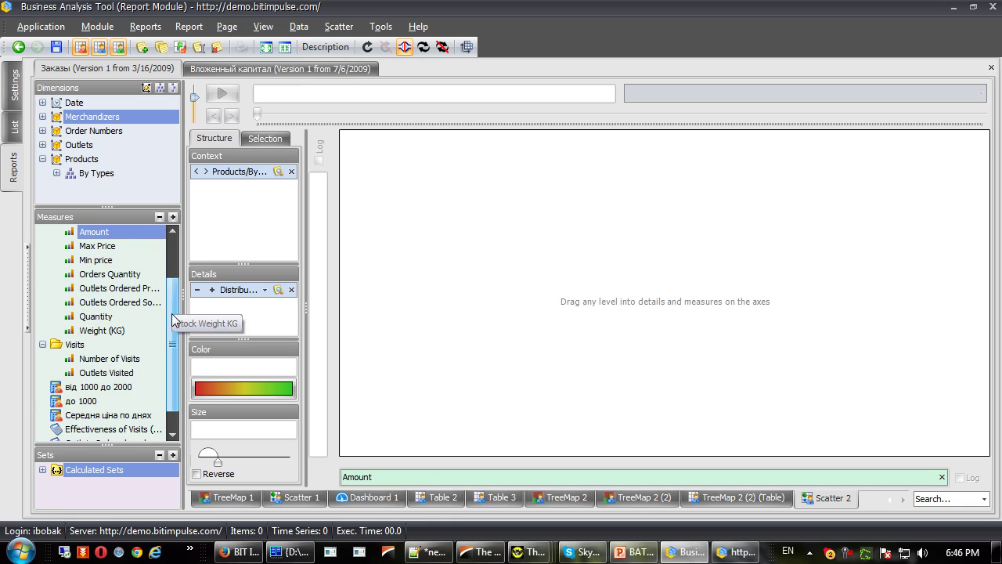
scroll(174, 321, down, 2)
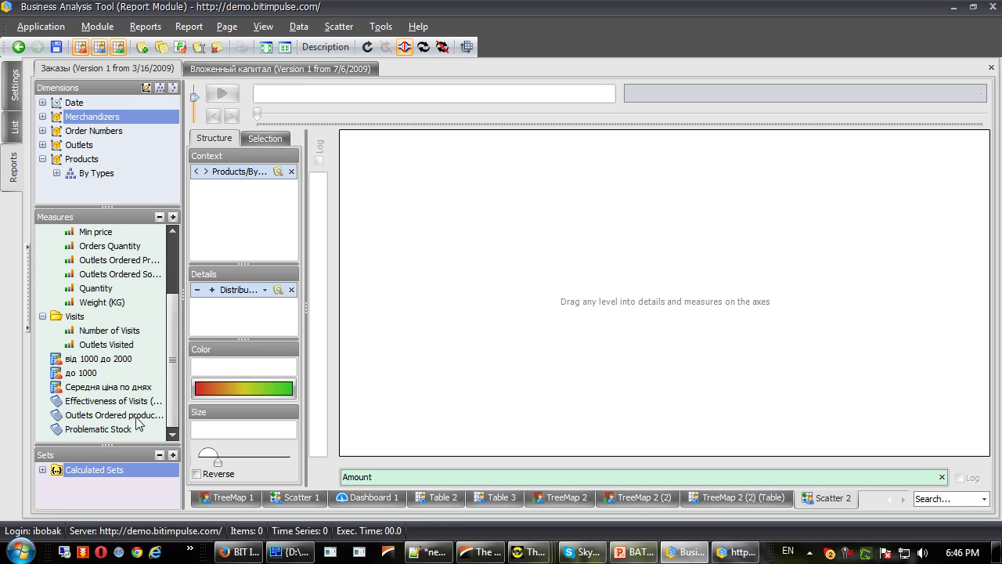
drag(136, 423, 325, 344)
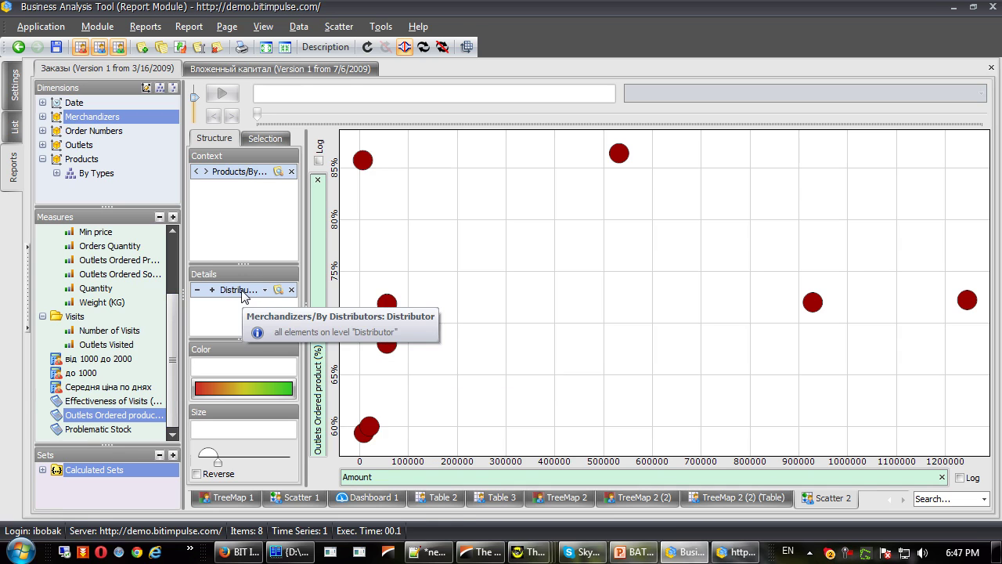
- Color the scatter points by Distributor and inspect the points of Дистрибьютор 5 and Дистрибьютор 1
drag(243, 291, 242, 369)
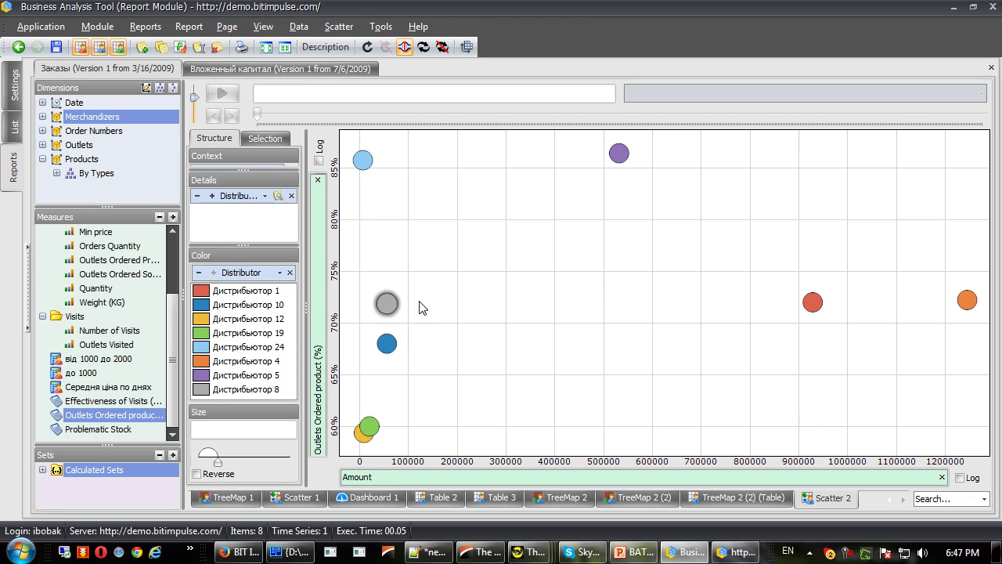
mouse_move(620, 157)
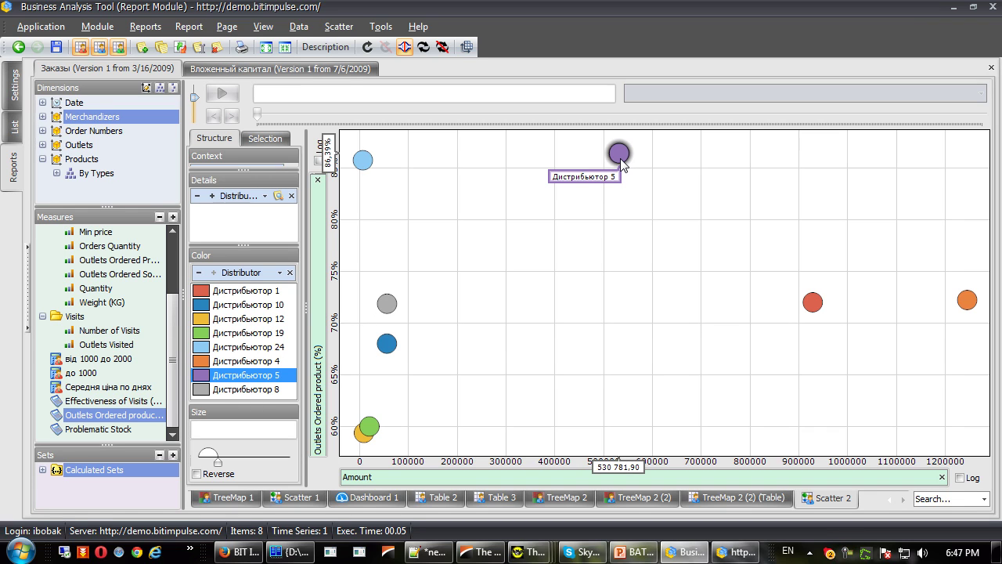
mouse_move(811, 308)
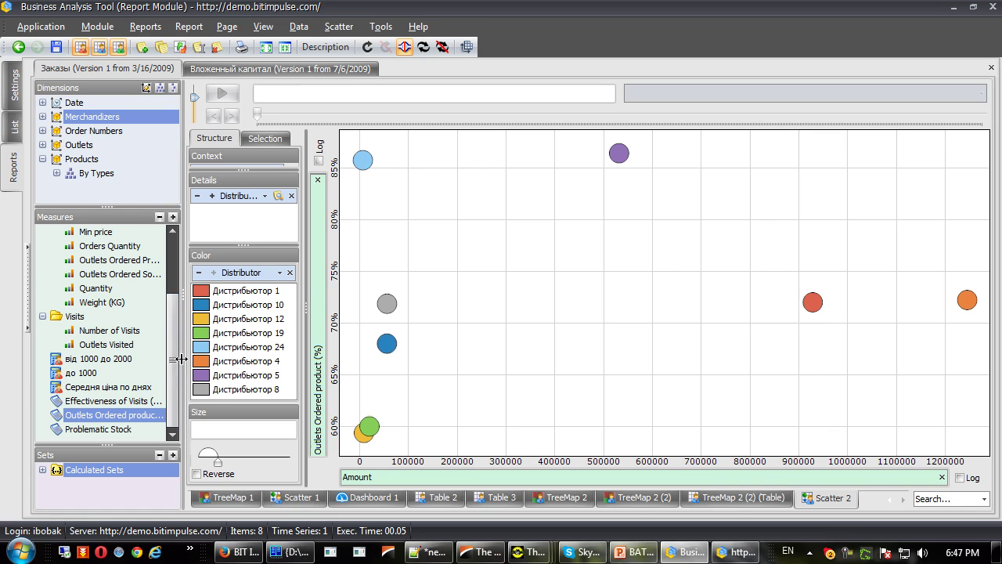
- Size the bubbles by Outlets Ordered Product and inspect the bubbles of Дистрибьютор 4 and Дистрибьютор 5
drag(202, 354, 224, 353)
click(127, 264)
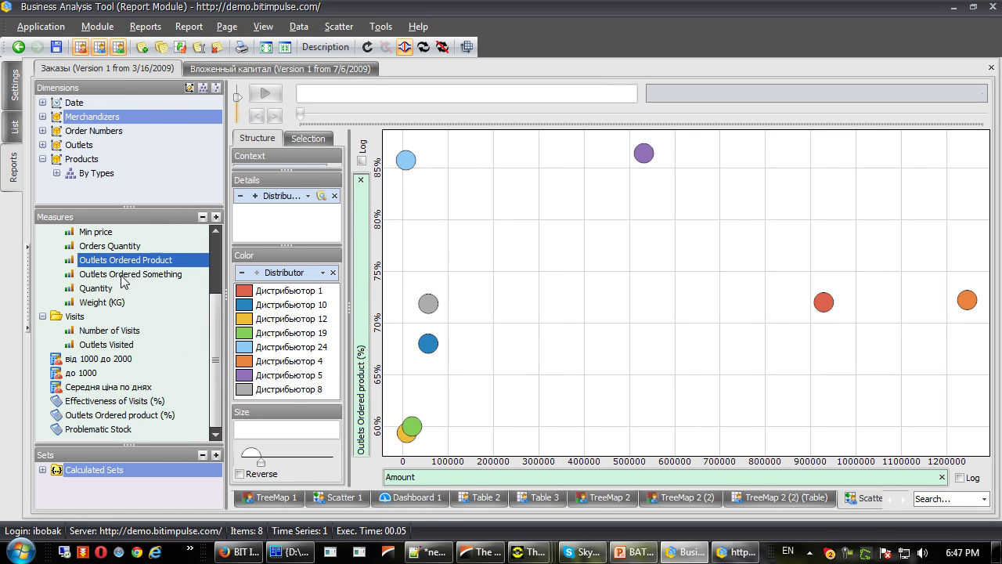
click(123, 275)
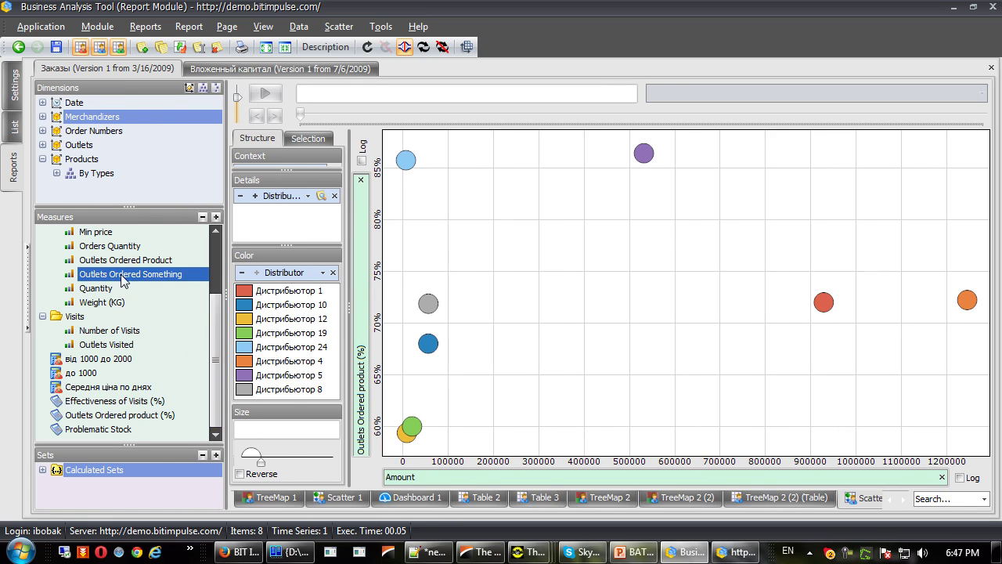
drag(123, 260, 279, 431)
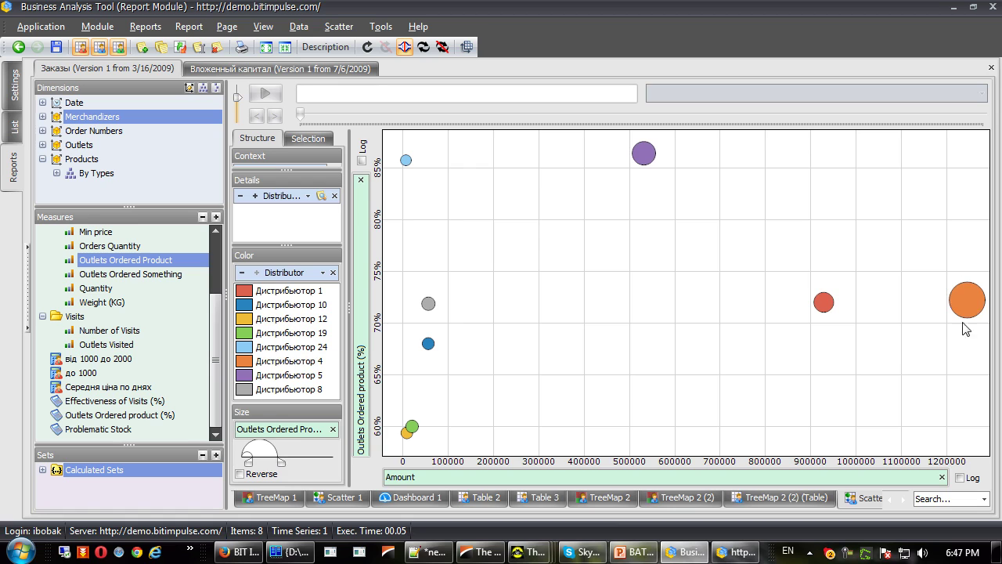
mouse_move(985, 308)
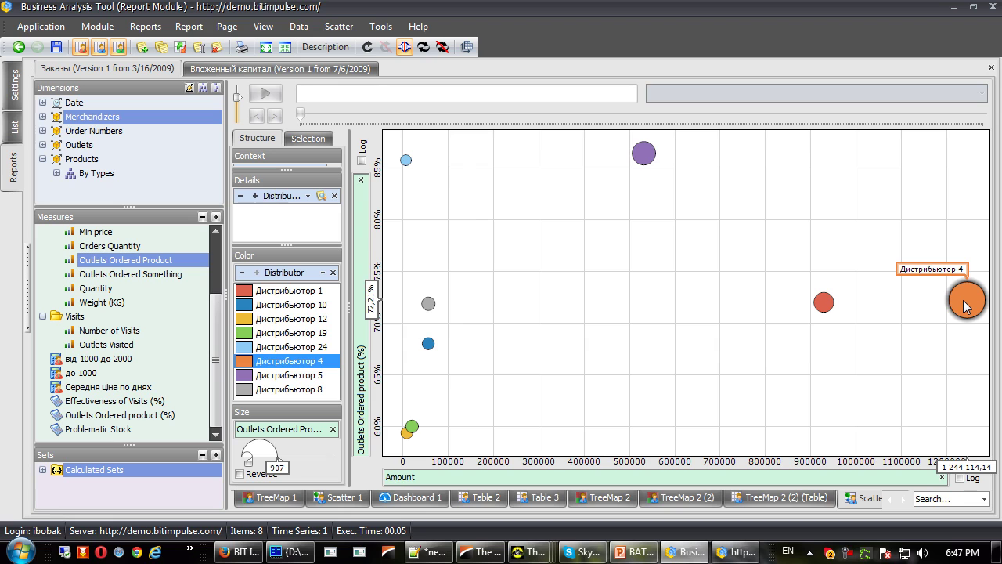
mouse_move(647, 153)
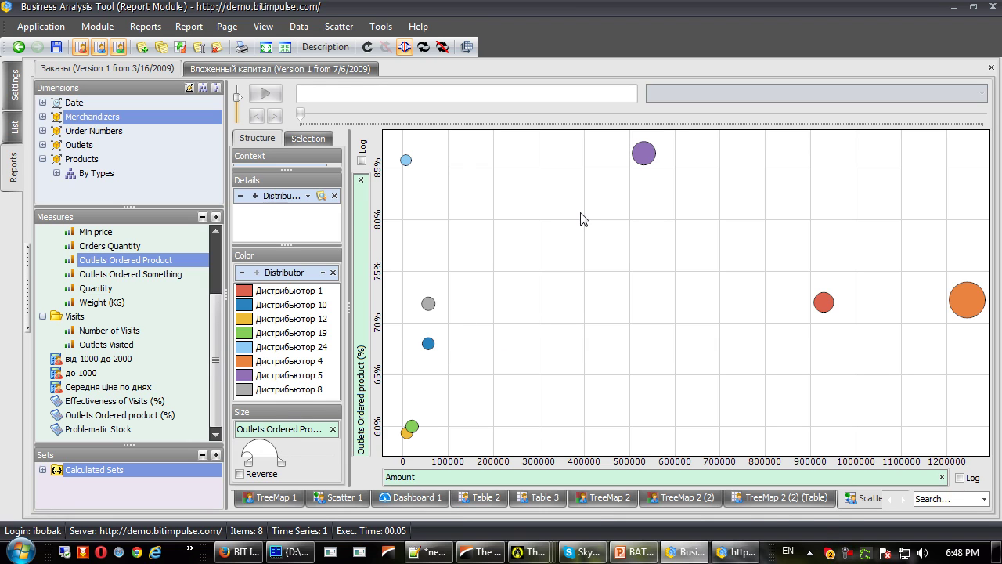
- Add the Calendar level Month as the diagram's time series and play the animation up to November 2007
click(43, 103)
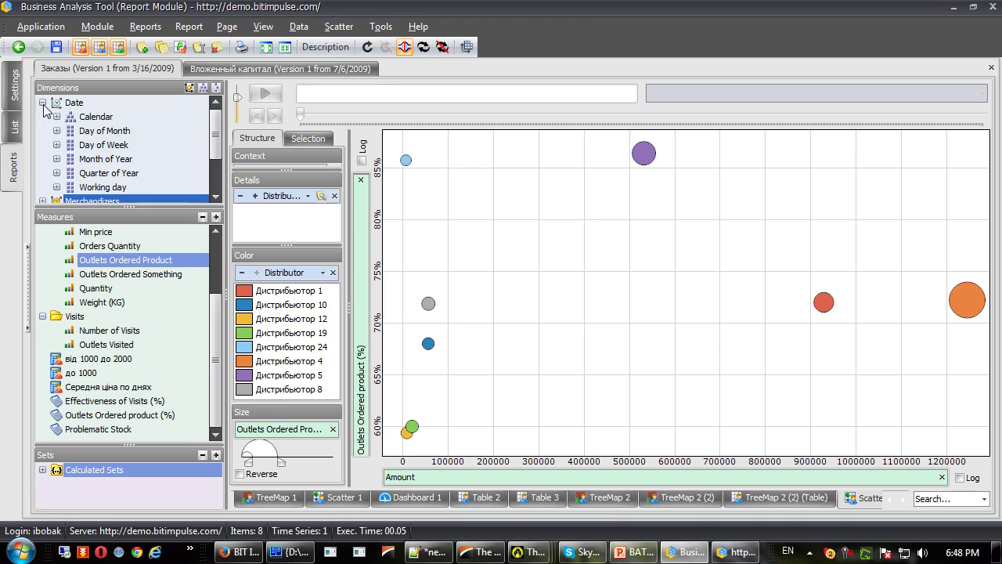
click(56, 117)
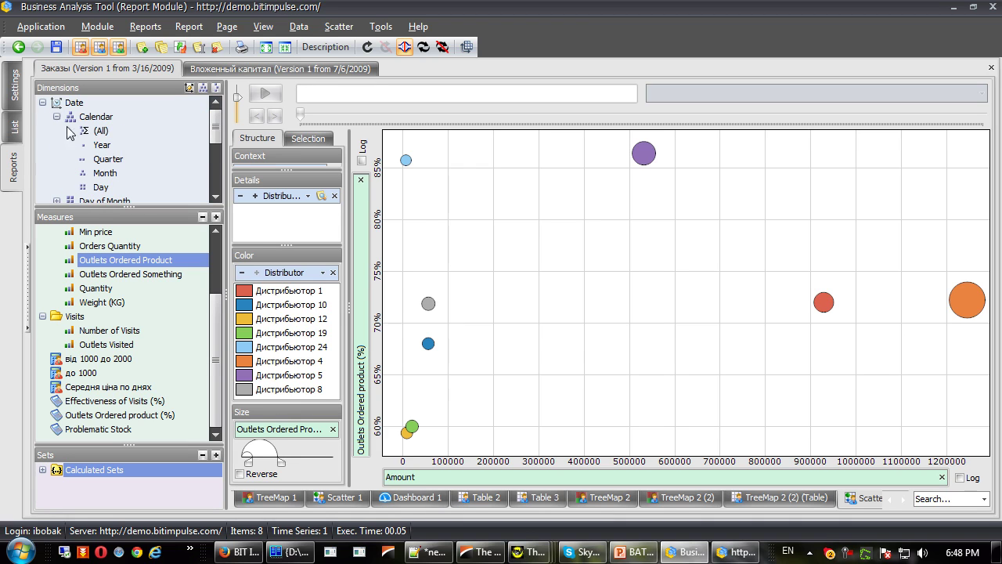
click(108, 178)
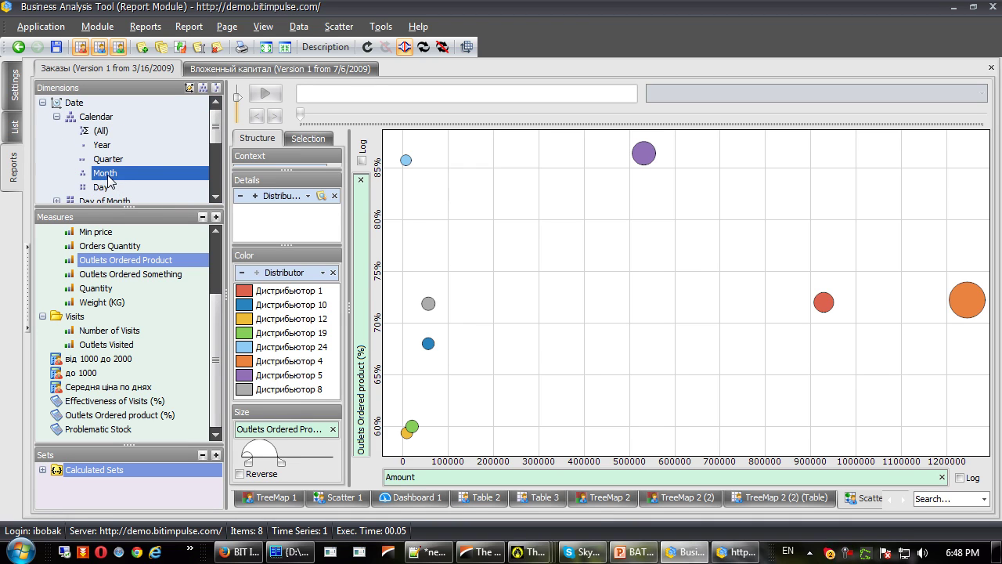
drag(108, 178, 350, 100)
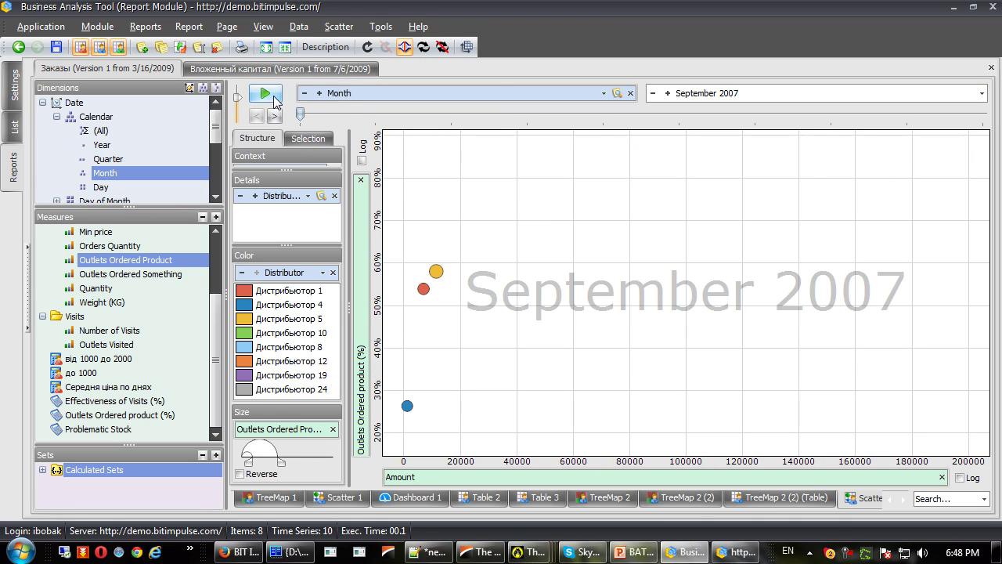
click(274, 98)
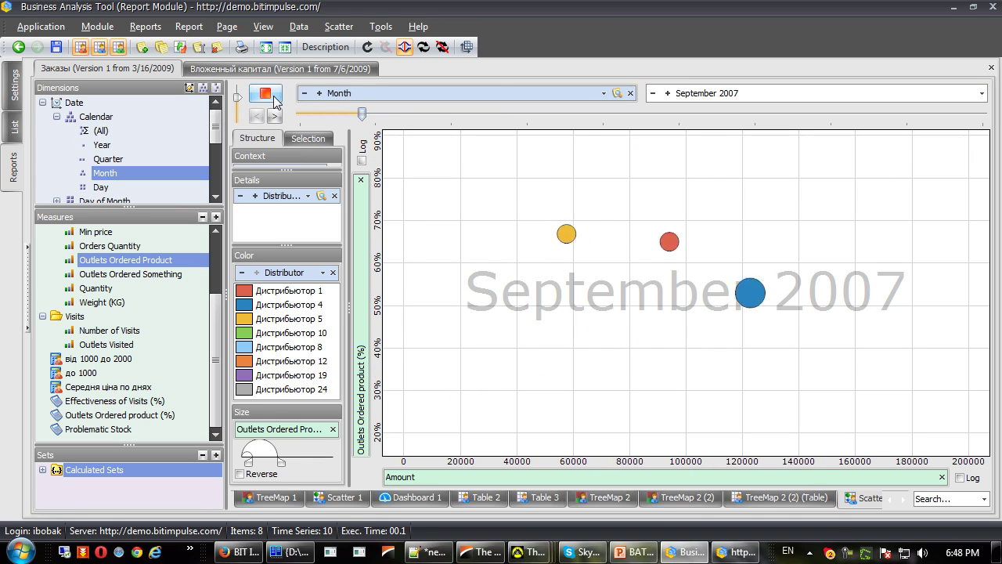
click(274, 99)
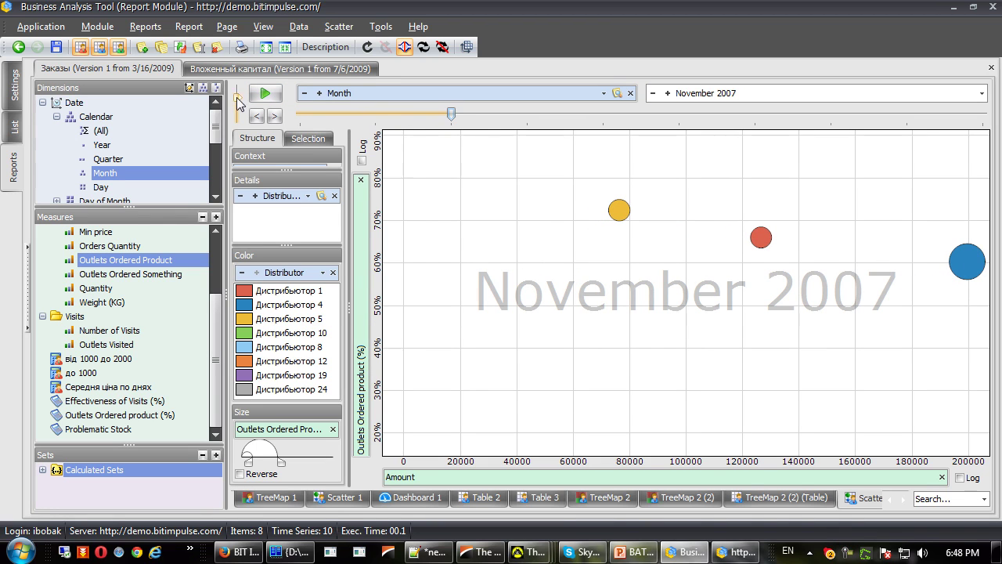
- Reduce the animation speed to the minimum and replay it from September 2007, stopping at October 2007
drag(237, 97, 238, 116)
drag(451, 115, 300, 114)
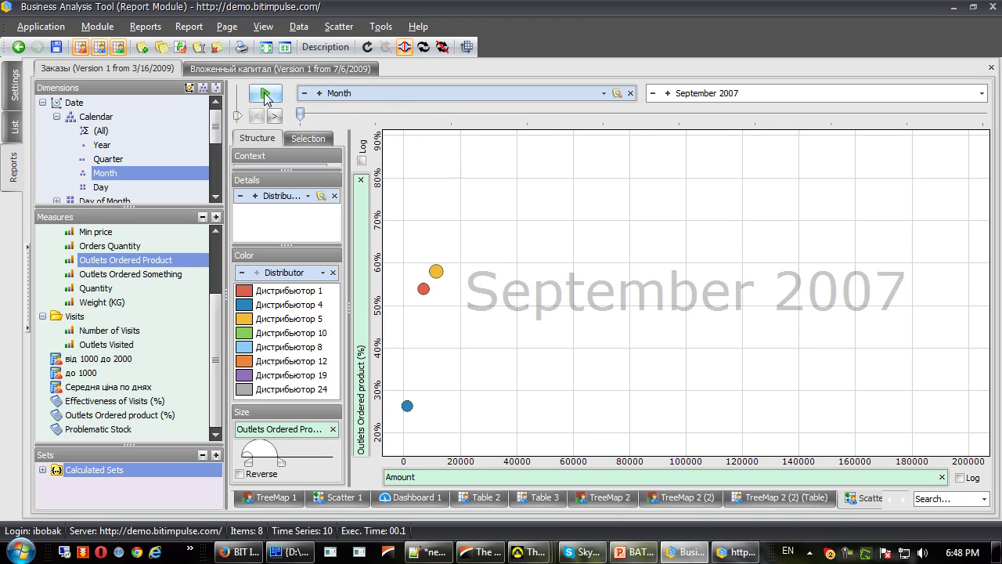
click(264, 94)
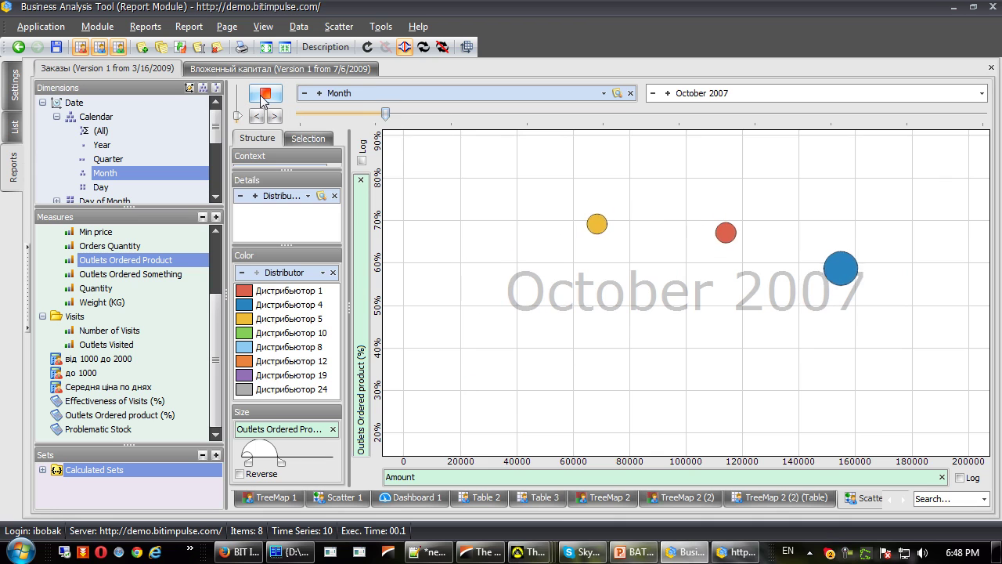
click(265, 98)
- Select the October 2007 bubbles of Дистрибьютор 1, Дистрибьютор 4 and Дистрибьютор 5 for tracking
click(720, 231)
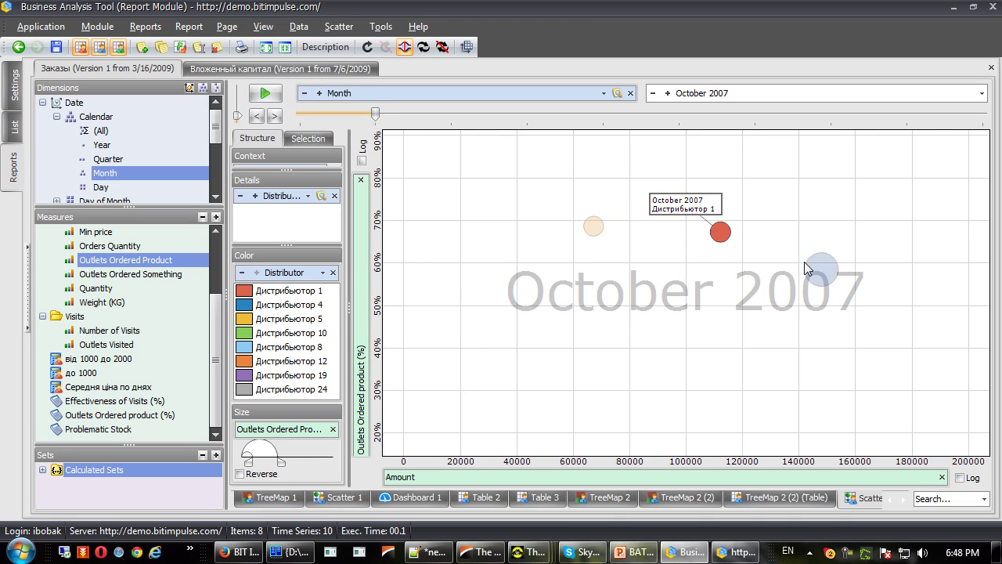
click(808, 264)
click(596, 229)
- Play the tracked bubbles' trails up to December 2007 and inspect the November and December points of Дистрибьютор 4
click(264, 94)
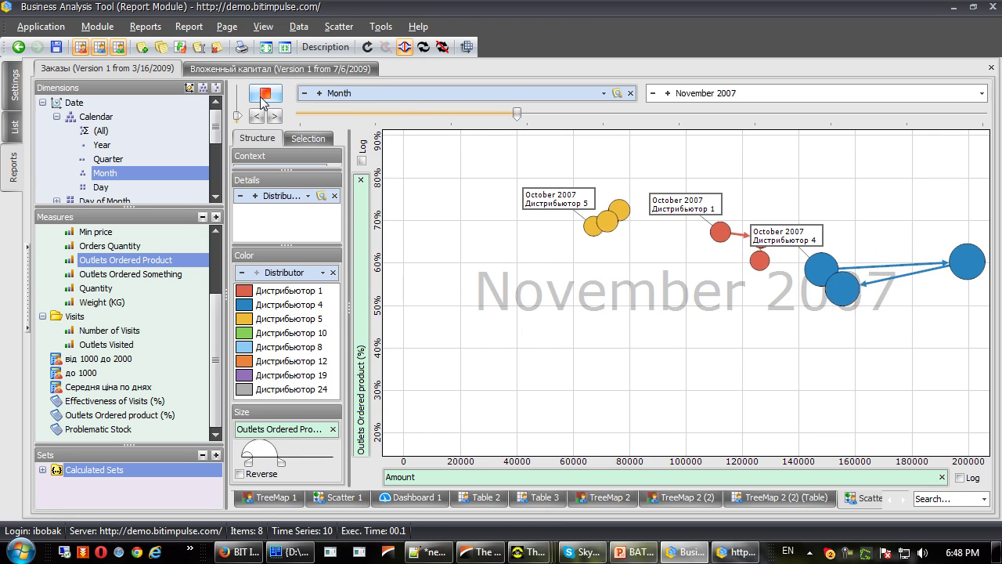
click(265, 94)
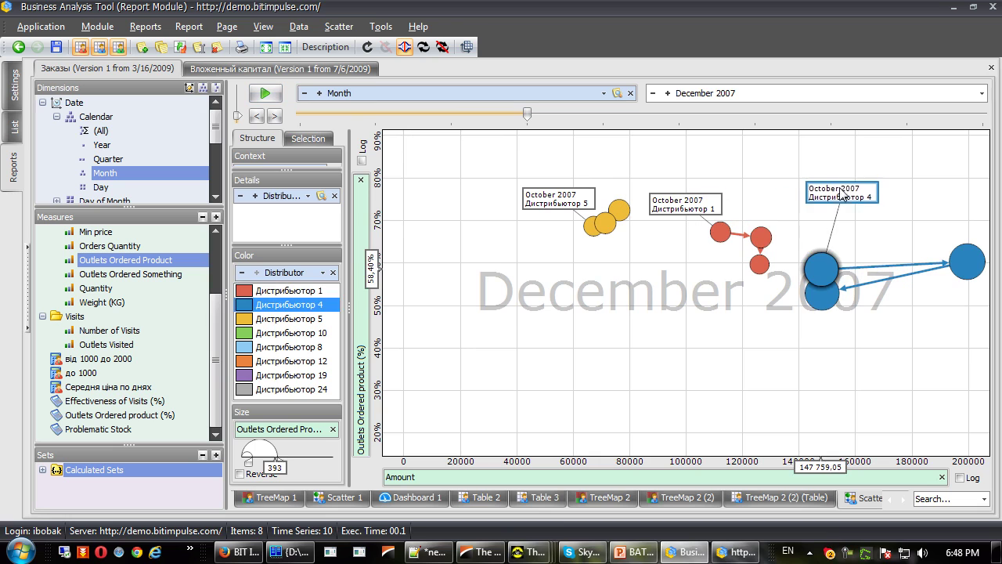
mouse_move(978, 268)
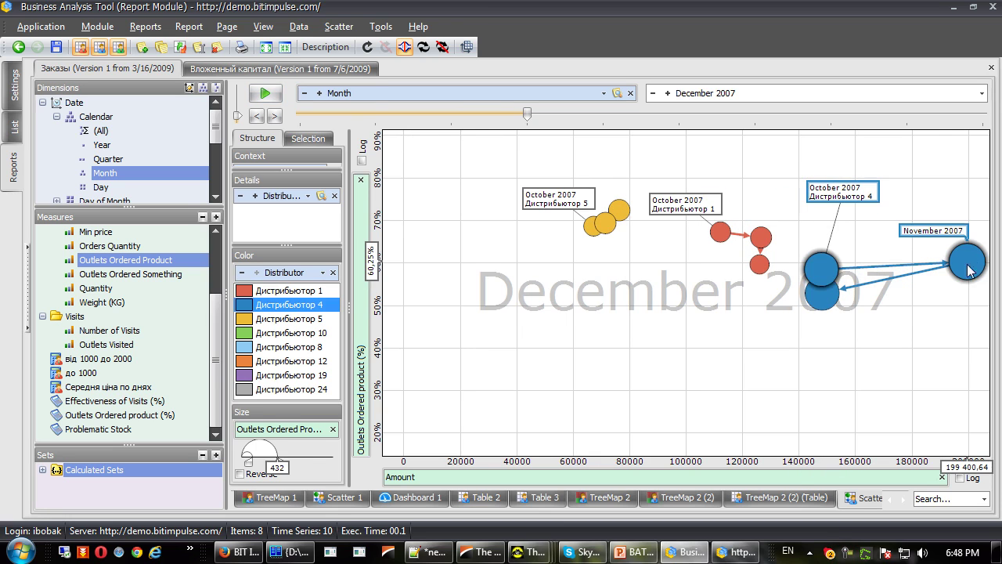
mouse_move(822, 298)
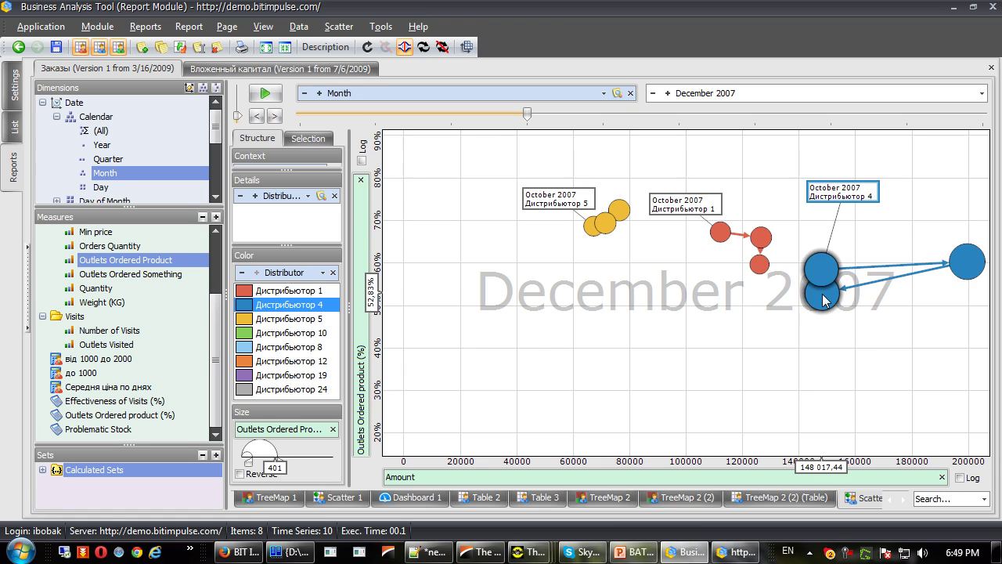
- Drill the diagram's Details level down from Distributor through Customer to Supervisor and inspect the largest Дистрибьютор 4 bubble
mouse_move(758, 248)
mouse_move(758, 266)
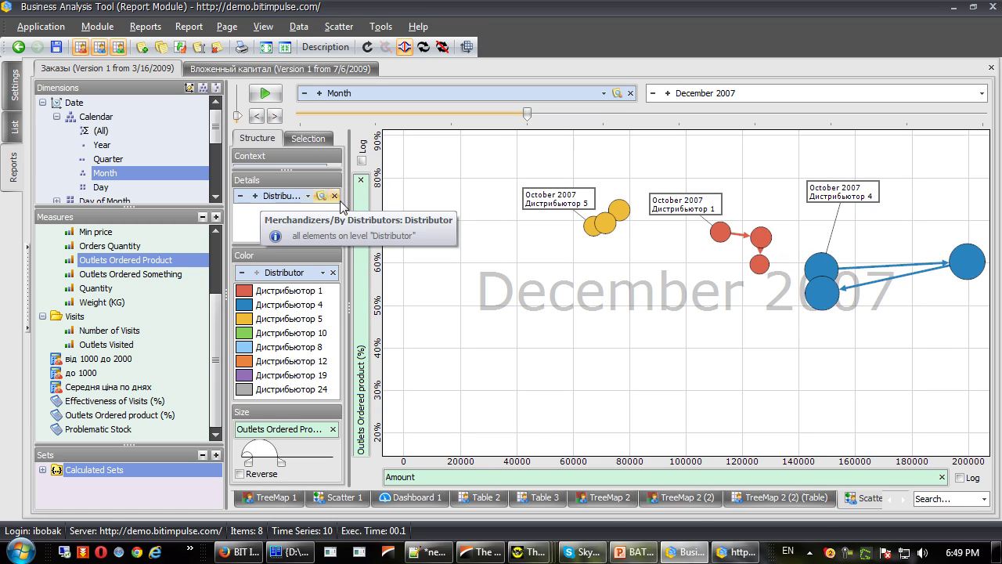
click(256, 196)
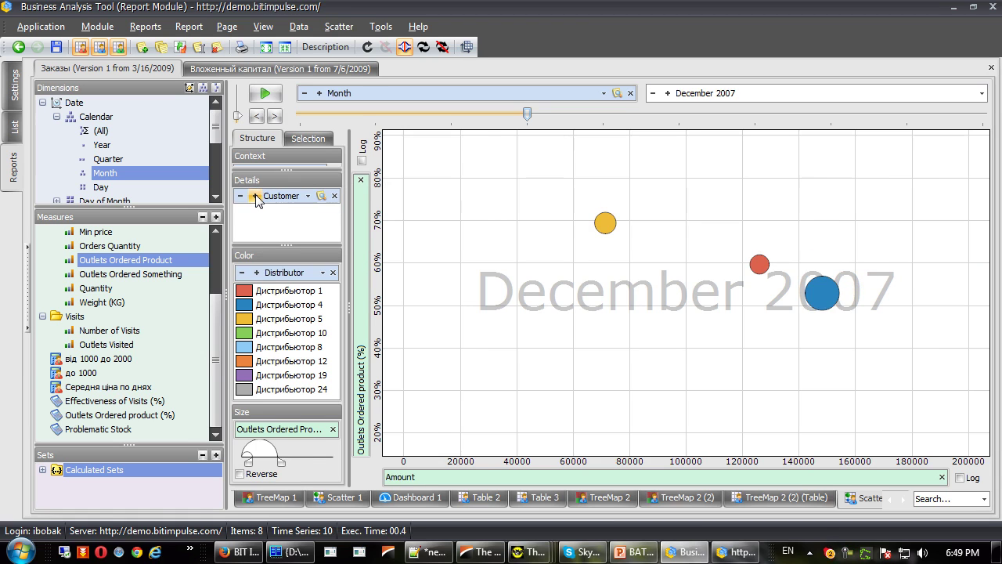
click(256, 196)
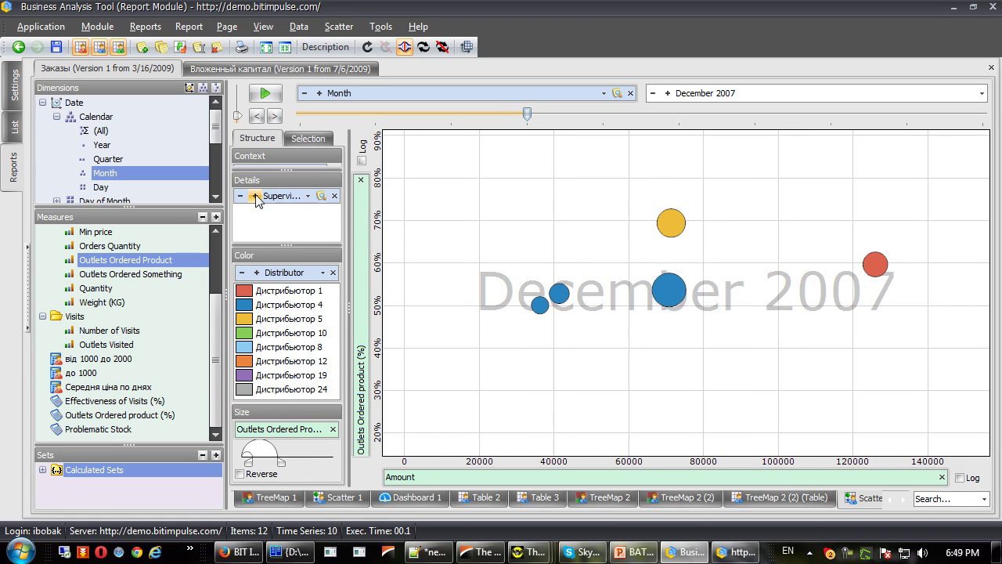
mouse_move(664, 294)
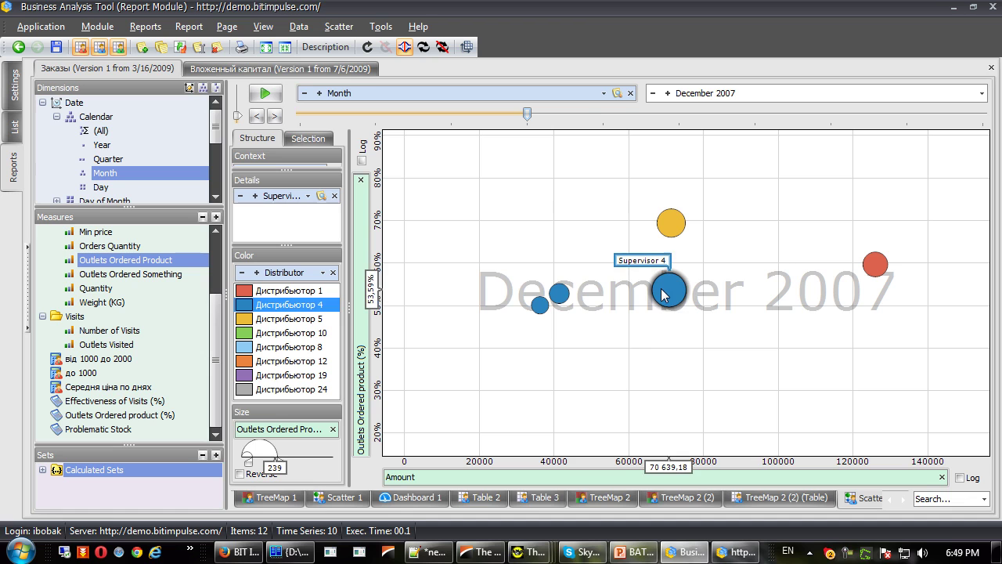
- Track the November 2007 bubbles of Supervisor 4 and Supervisor 6 through to December 2007
mouse_move(527, 116)
mouse_down()
mouse_move(456, 119)
mouse_move(501, 114)
mouse_move(517, 127)
mouse_up()
click(680, 259)
click(798, 264)
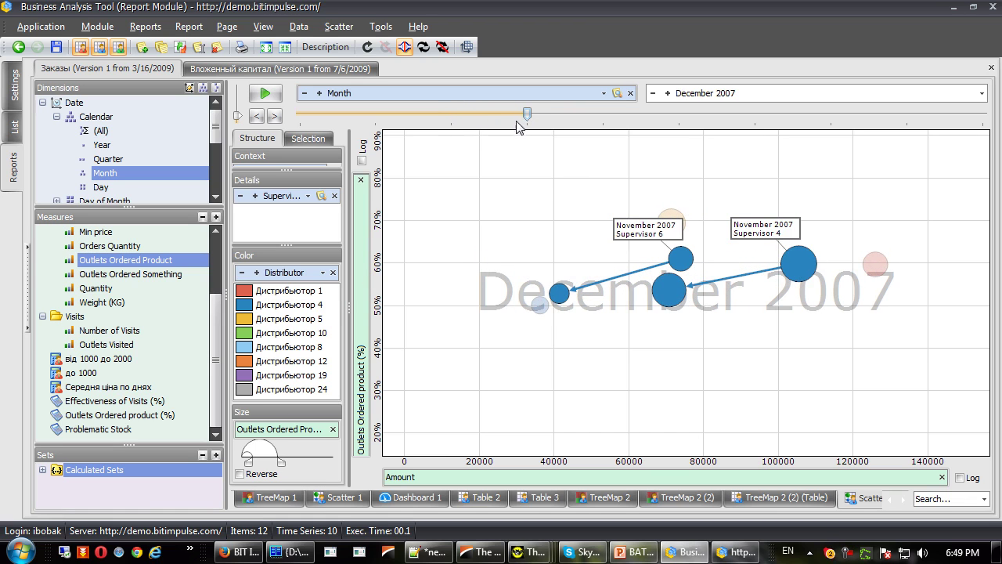
- Drill the Details down to the Merchandizer level and inspect individual agents' December 2007 bubbles
click(256, 196)
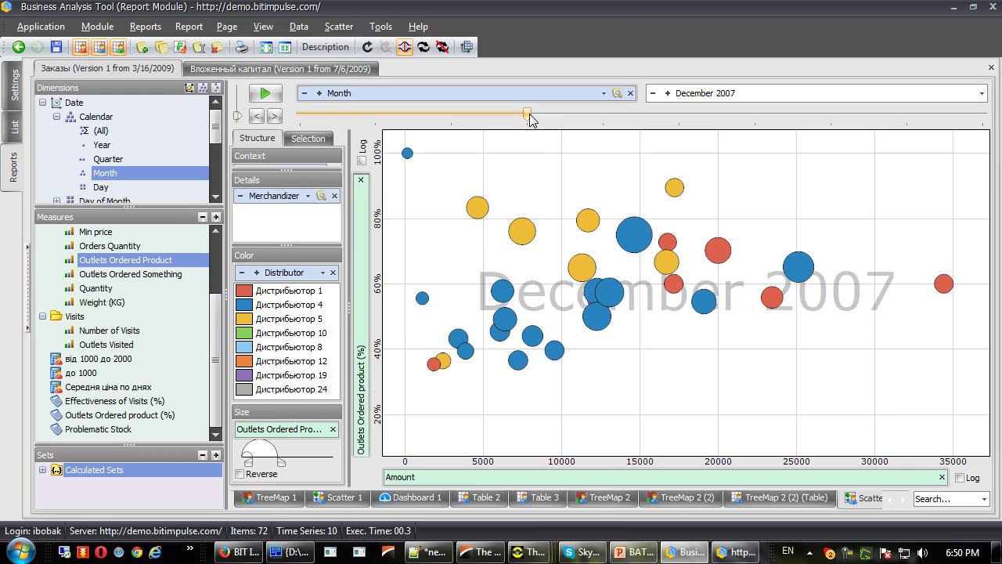
mouse_move(610, 313)
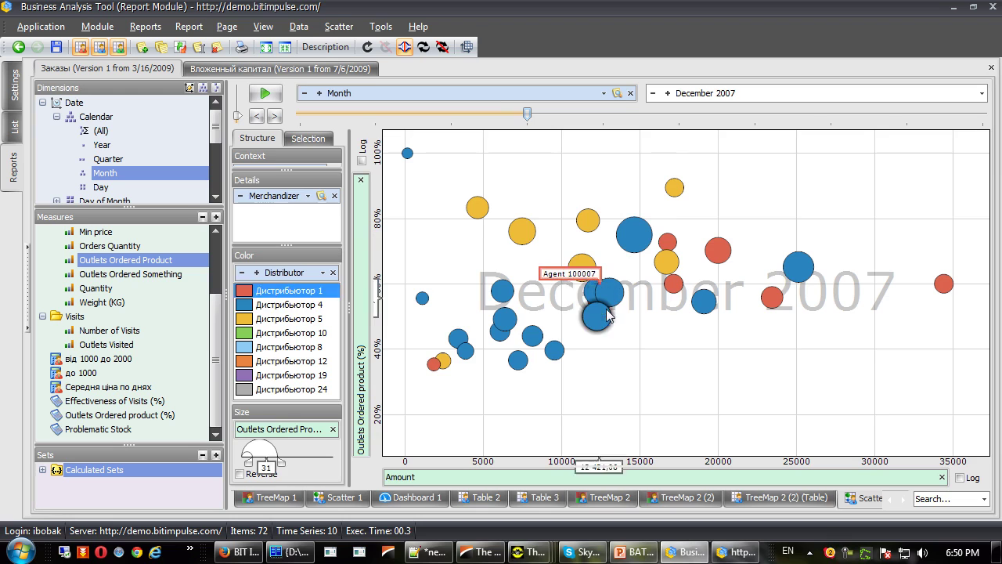
mouse_move(634, 235)
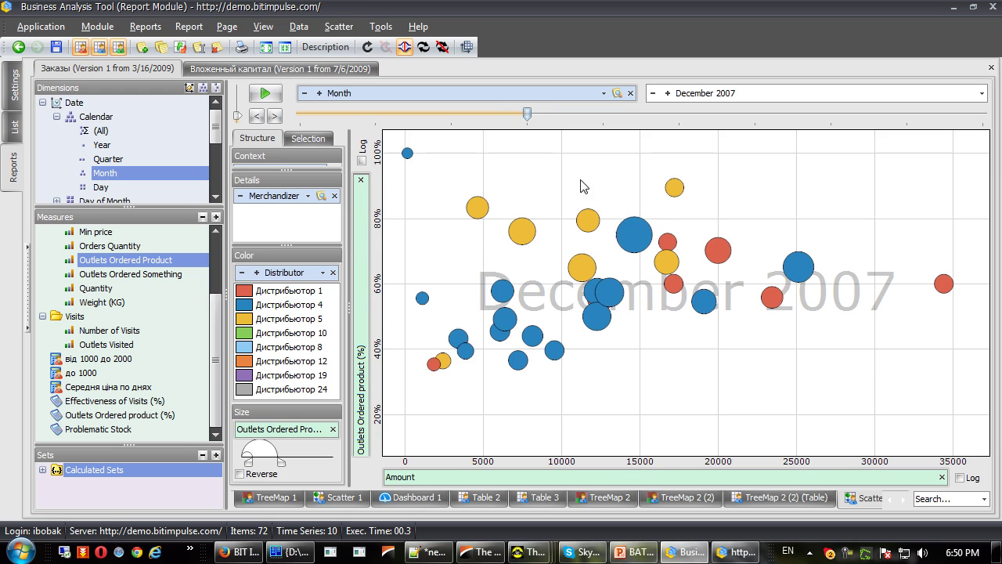
- Return the time series to November 2007 and play the merchandizer animation up to December 2007
drag(529, 113, 454, 121)
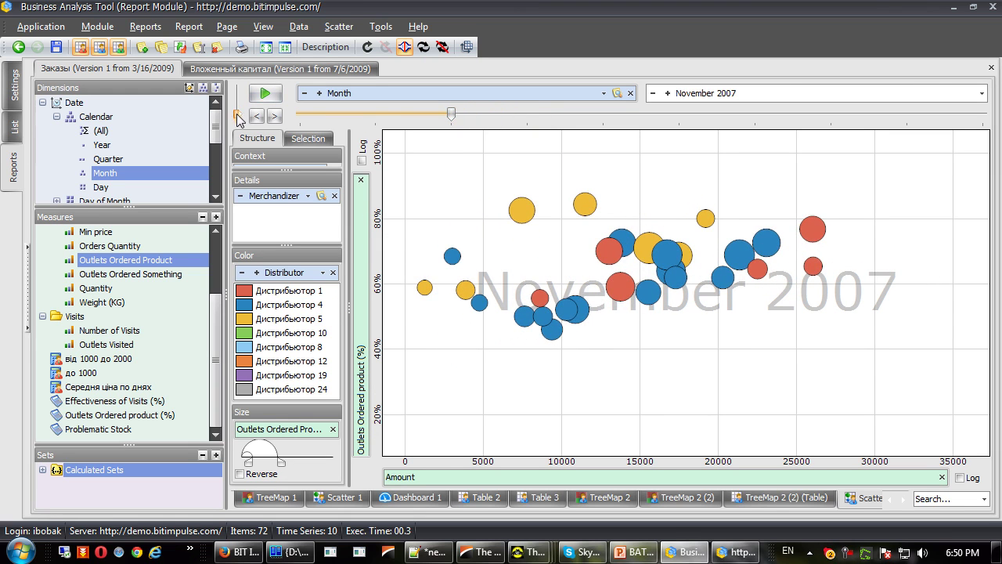
click(265, 94)
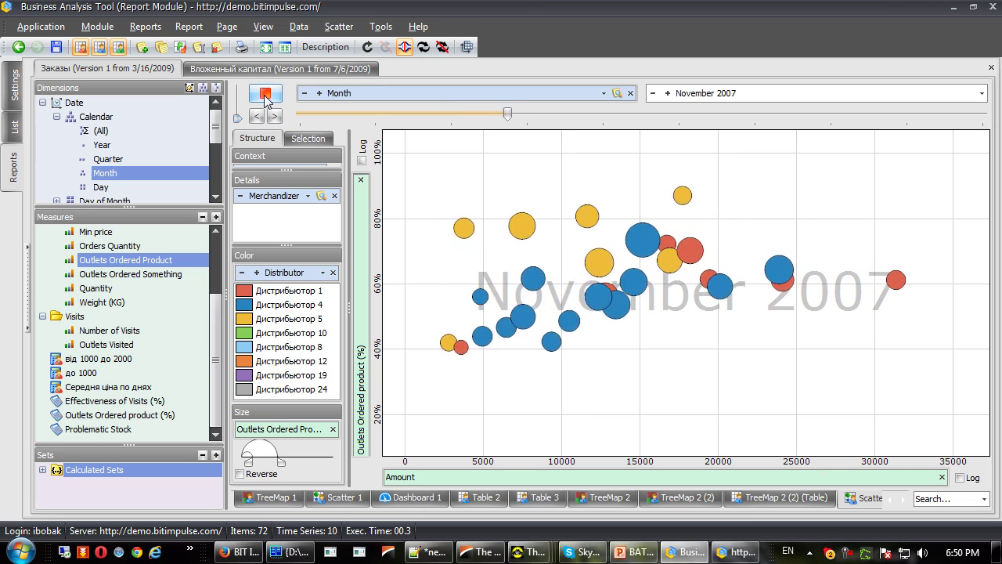
click(266, 95)
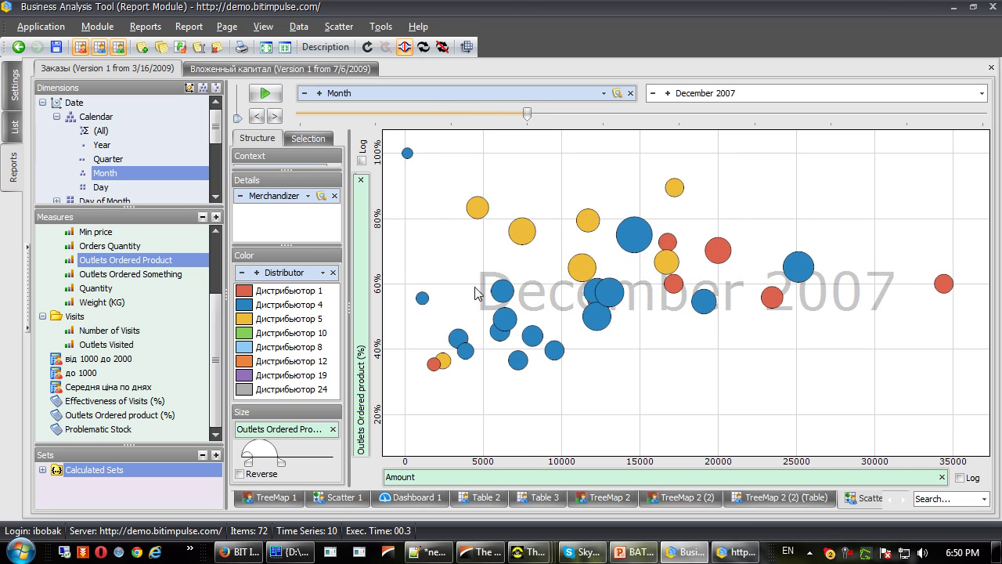
- Select the December 2007 bubbles of Agent 400007, Agent 400008 and Agent 400002, and spread their labels into the space above the bubbles
click(502, 291)
click(593, 294)
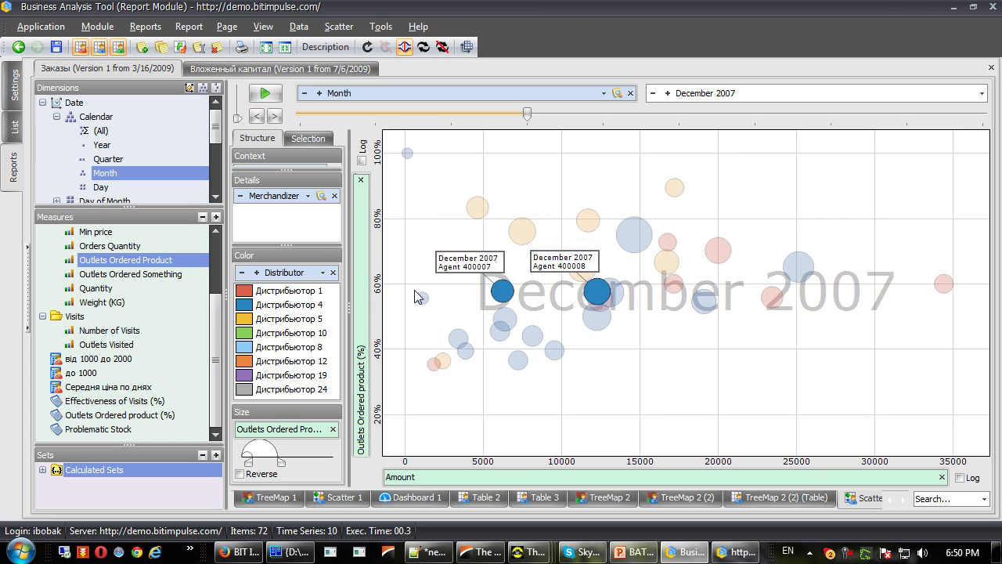
click(422, 297)
drag(471, 255, 502, 184)
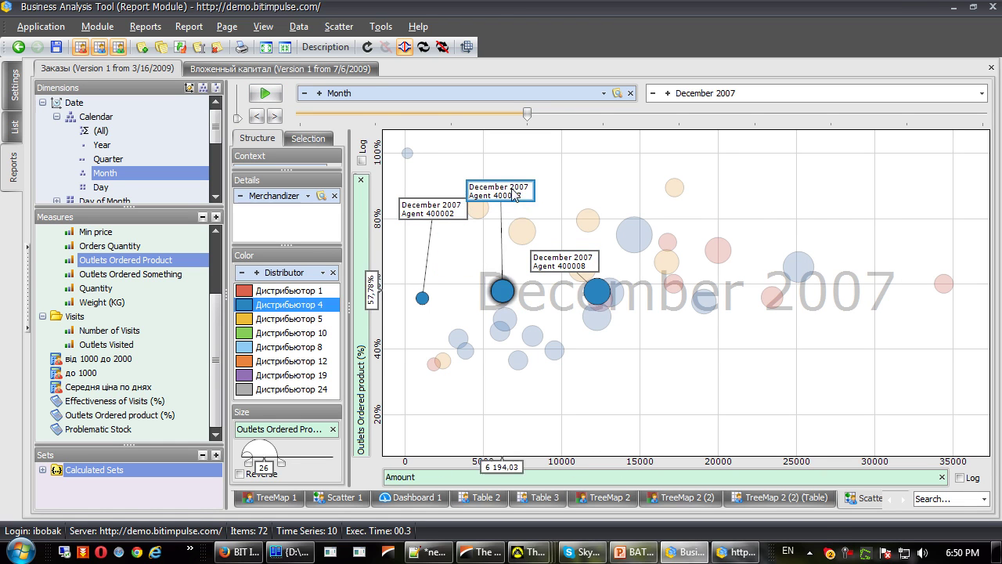
drag(564, 260, 608, 151)
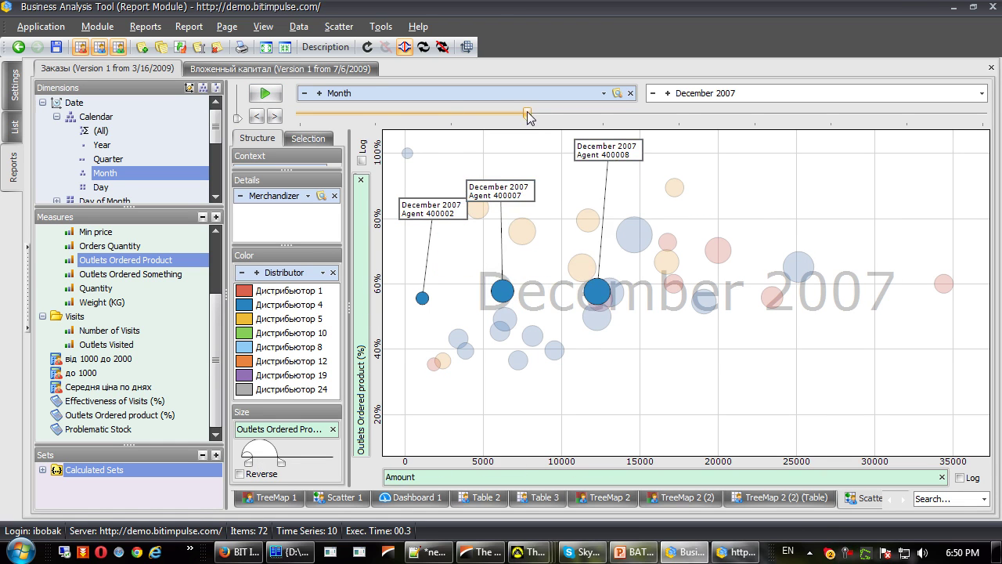
- Replay the three selected agents' trails from November to December 2007 and inspect the December point of Agent 400007
drag(528, 115, 460, 114)
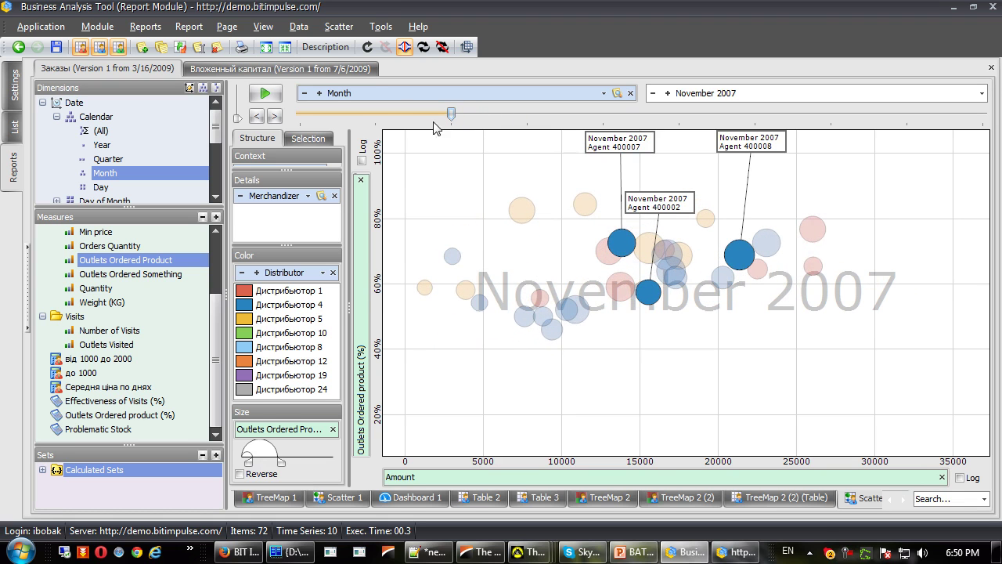
click(270, 94)
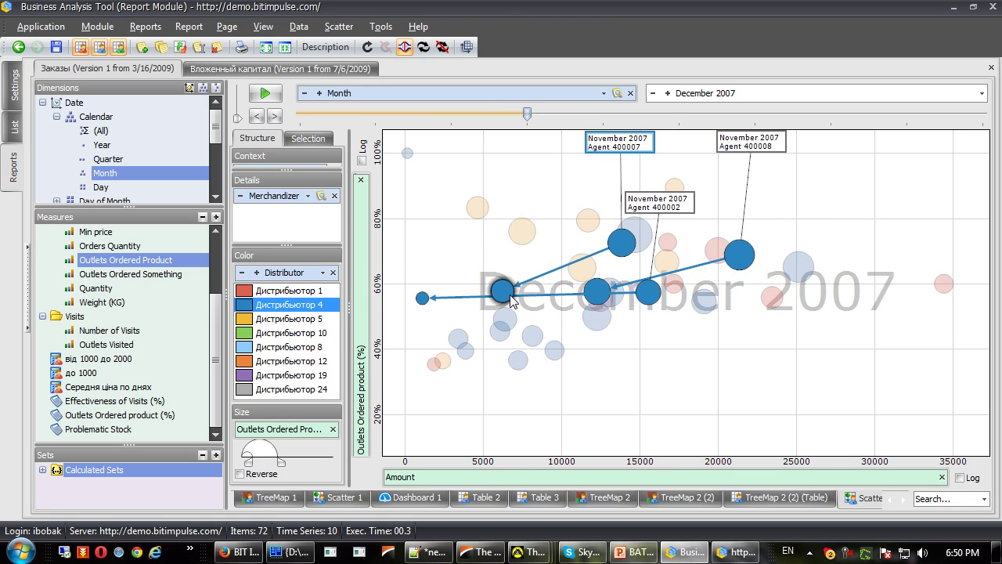
mouse_move(509, 298)
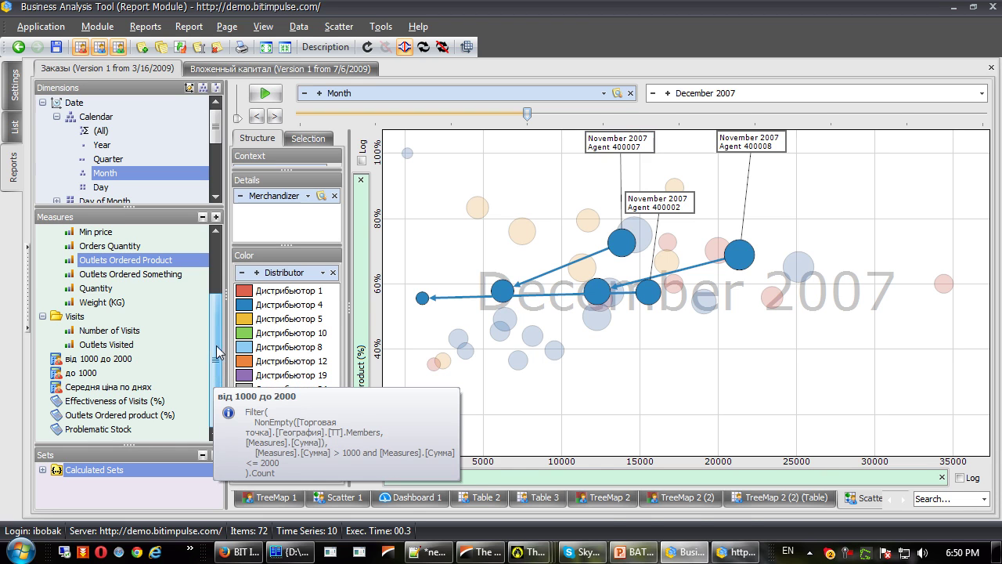
- Create a report-level calculated Growth measure named Amount Growth %, based on Amount over Date/Calendar as percent change, in the My Calculations folder
scroll(217, 353, up, 2)
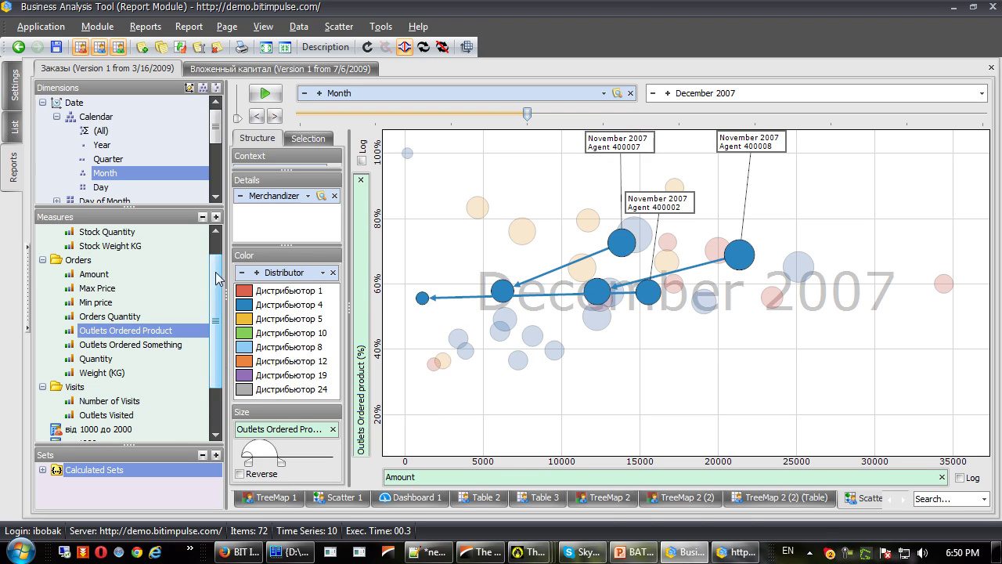
scroll(218, 281, up, 1)
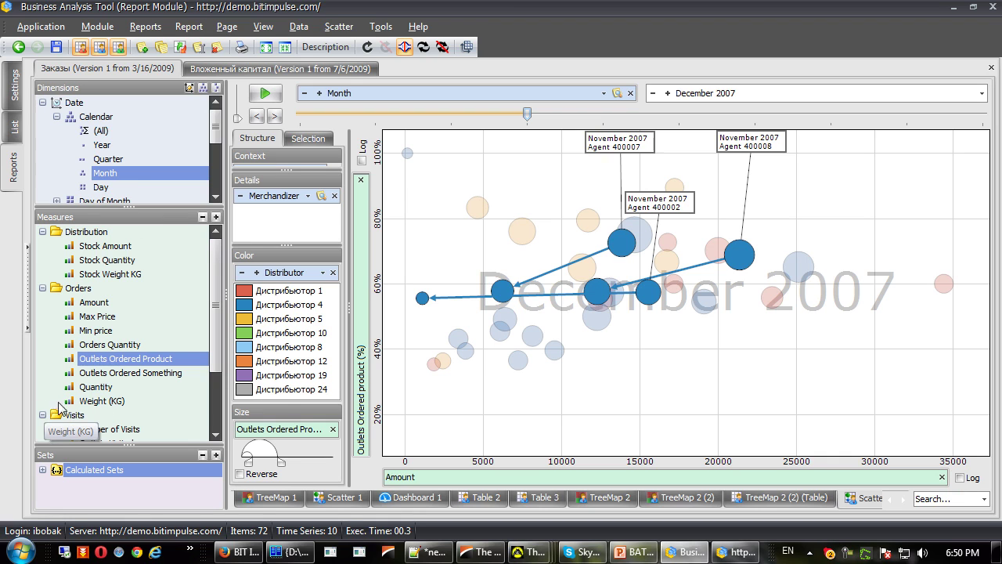
right_click(138, 310)
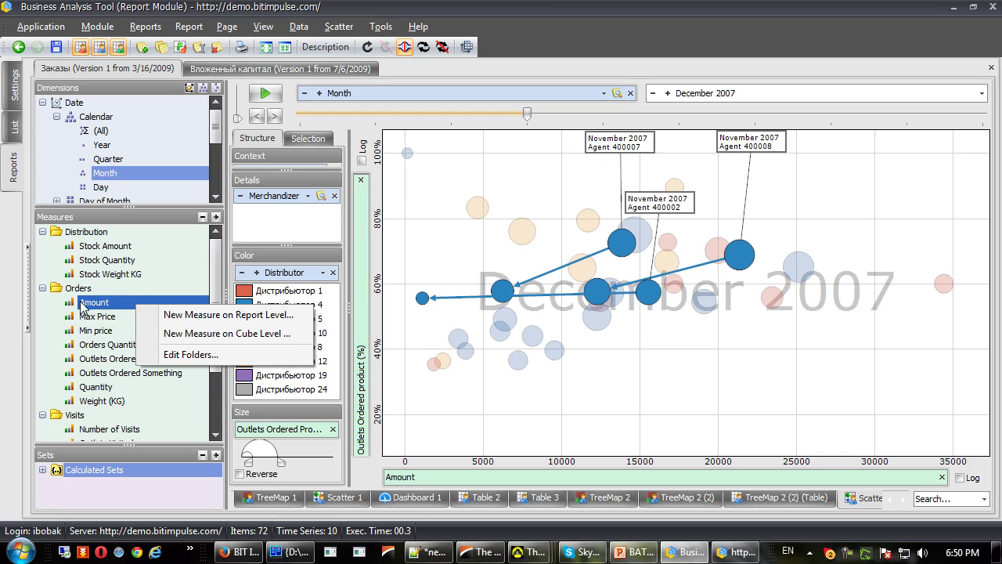
click(229, 315)
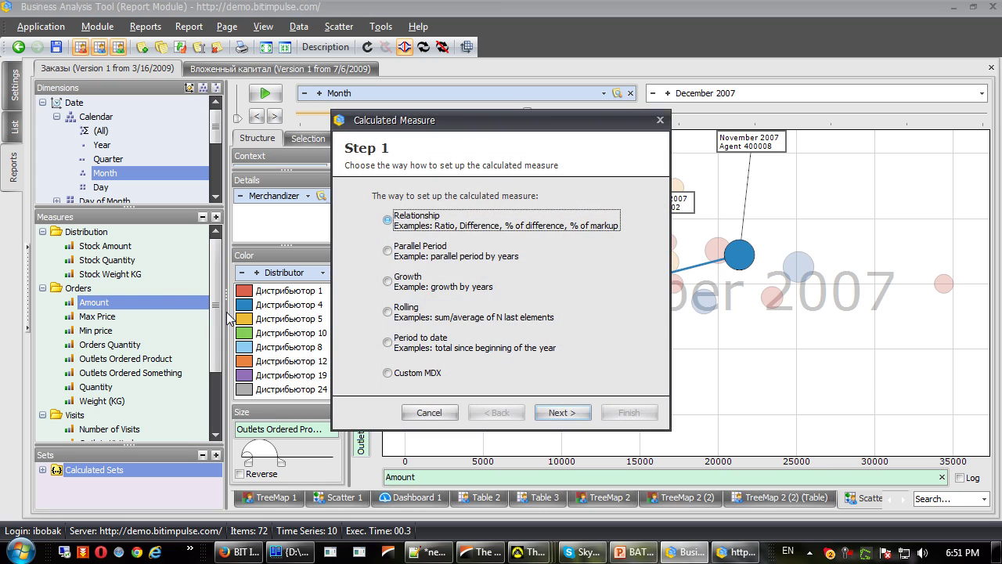
click(409, 287)
click(564, 413)
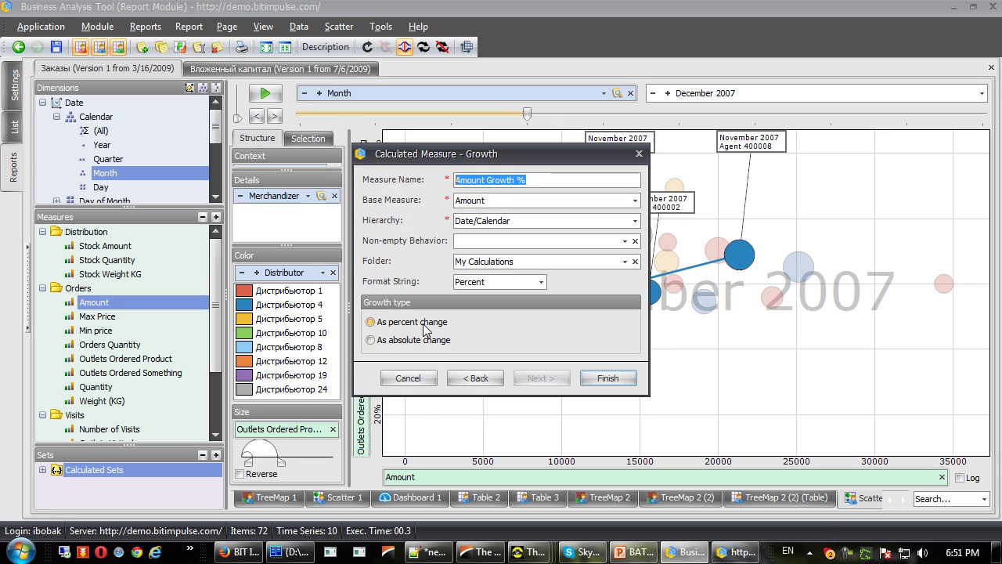
click(615, 379)
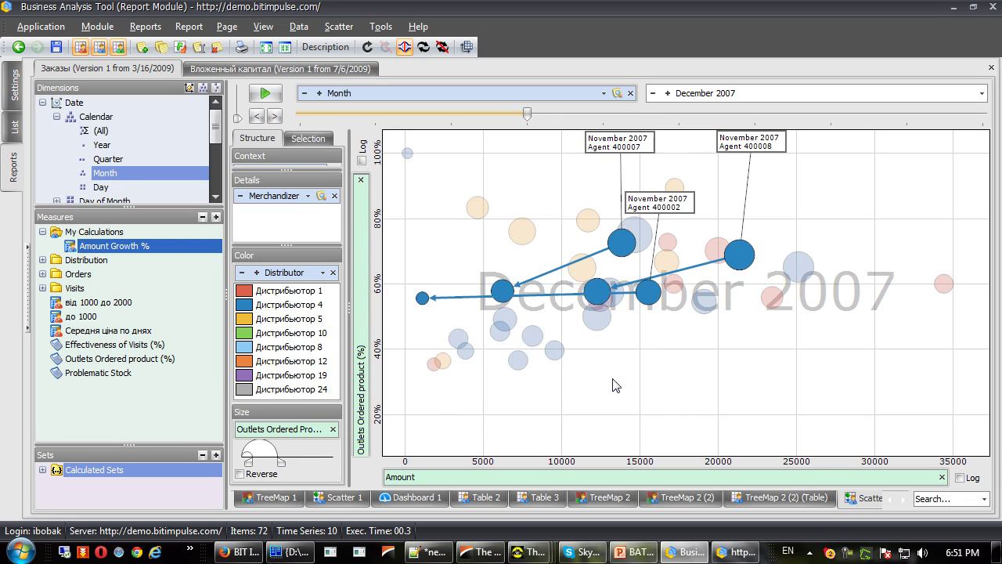
- Color the bubbles by Amount Growth % instead of Distributor, using a two-color red-green scale centered at 0%
click(333, 273)
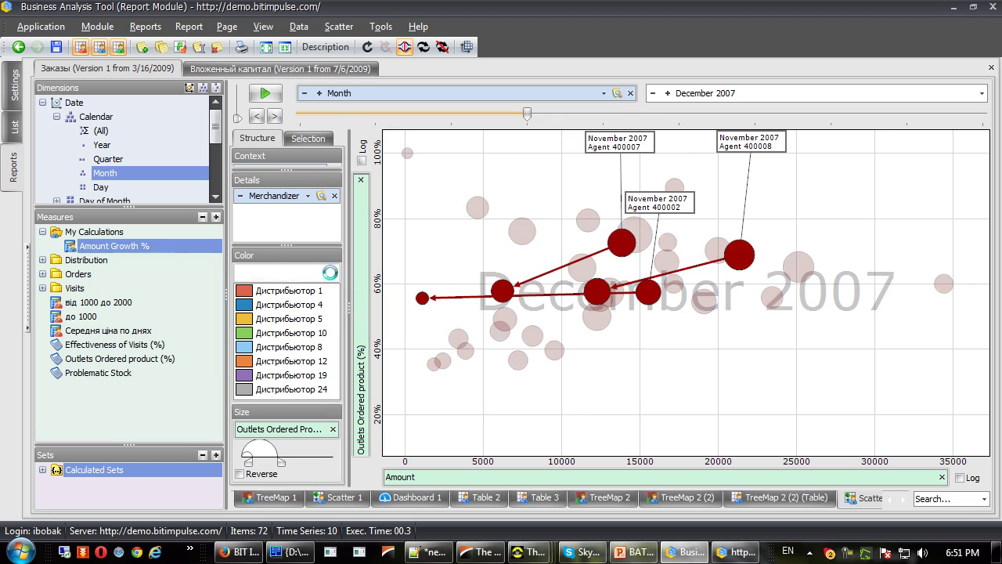
drag(164, 246, 289, 367)
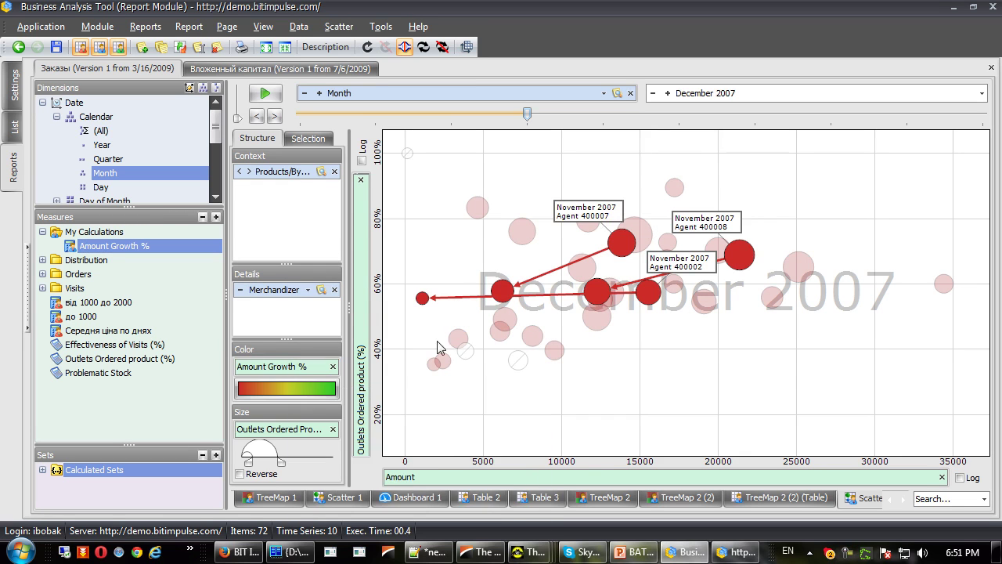
click(290, 388)
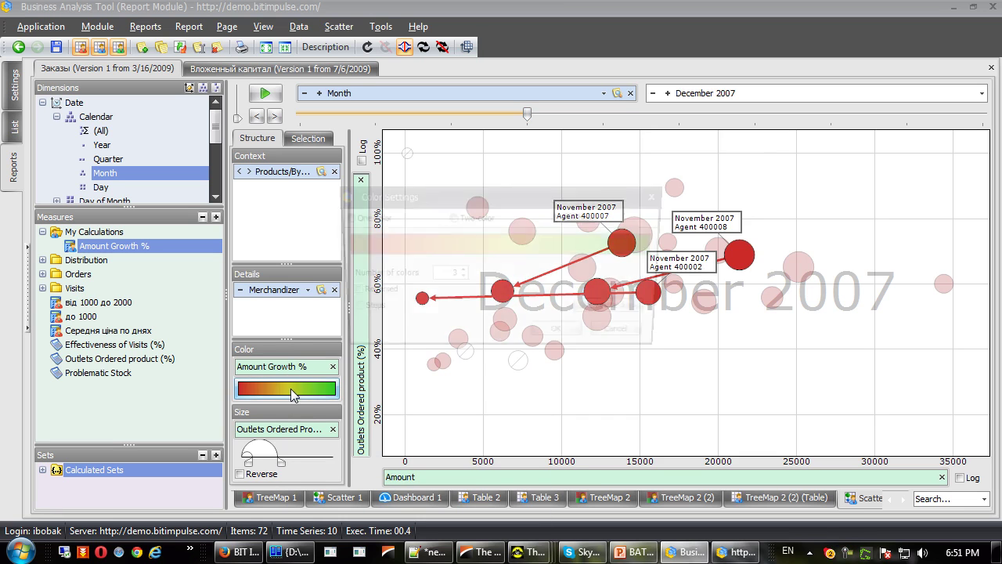
click(463, 219)
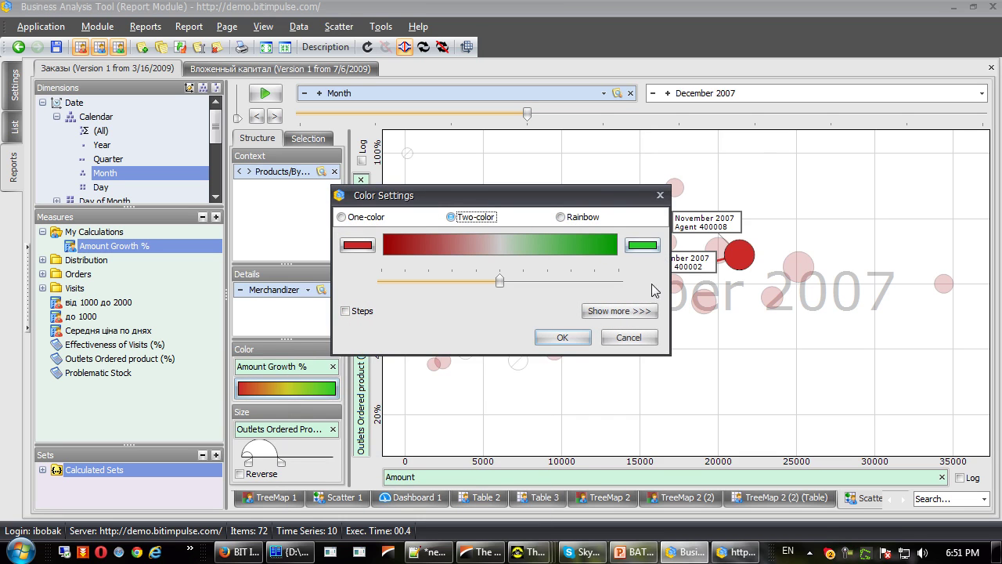
click(619, 311)
click(370, 364)
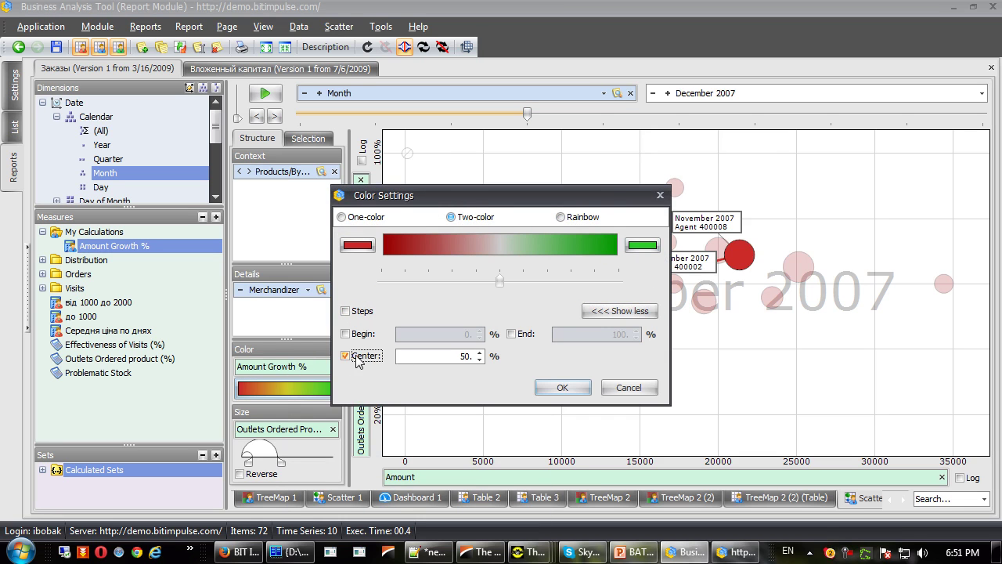
key(Tab)
text(0)
click(587, 387)
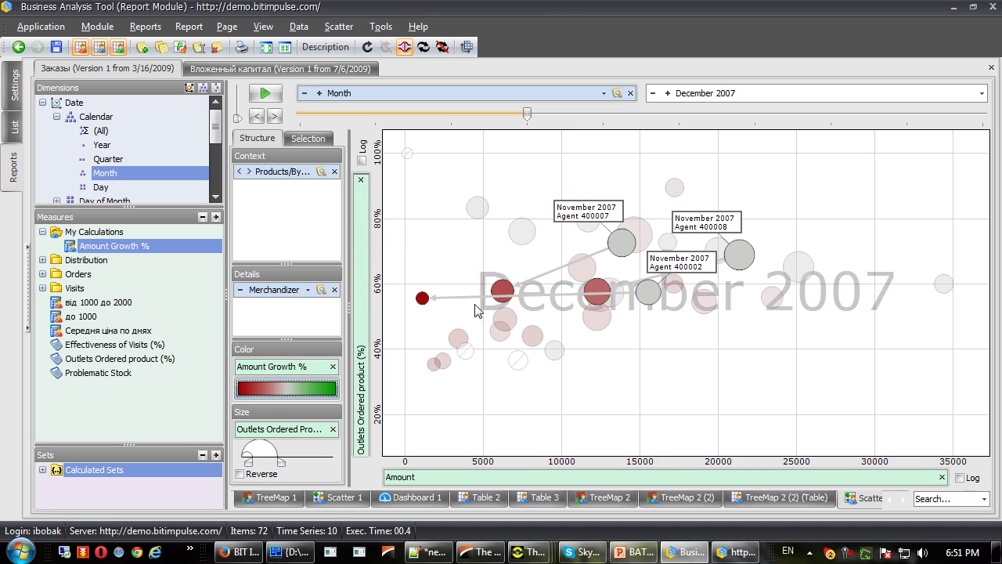
- Inspect the tracked agents' growth colors, clear the tracking, and replay all merchandizers from November to December 2007
mouse_move(501, 293)
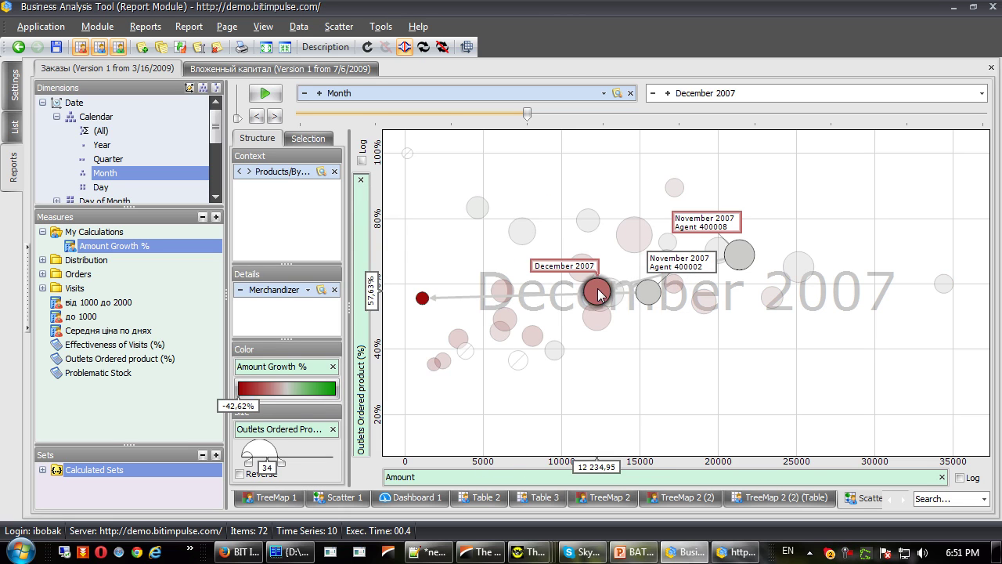
mouse_move(650, 293)
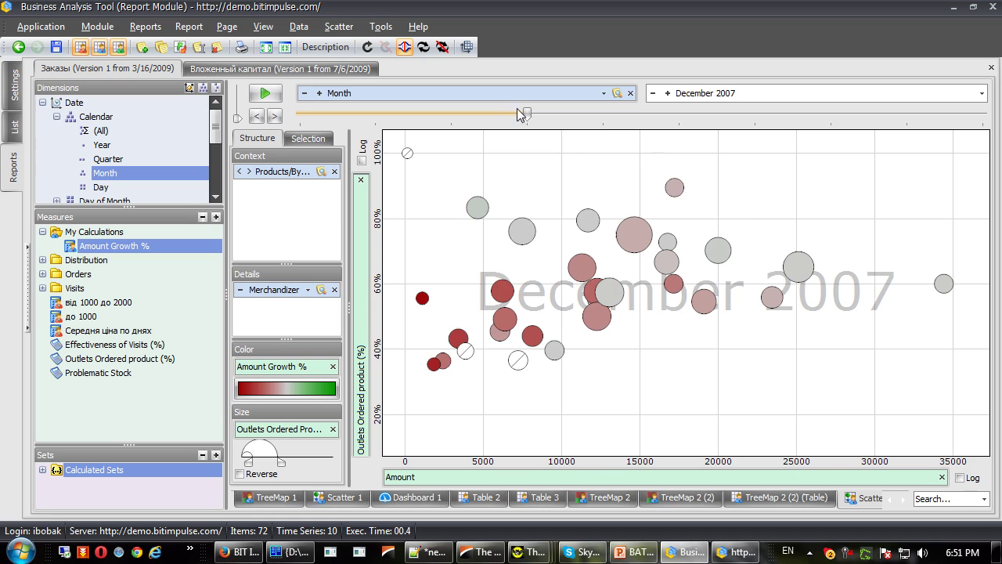
drag(527, 114, 451, 114)
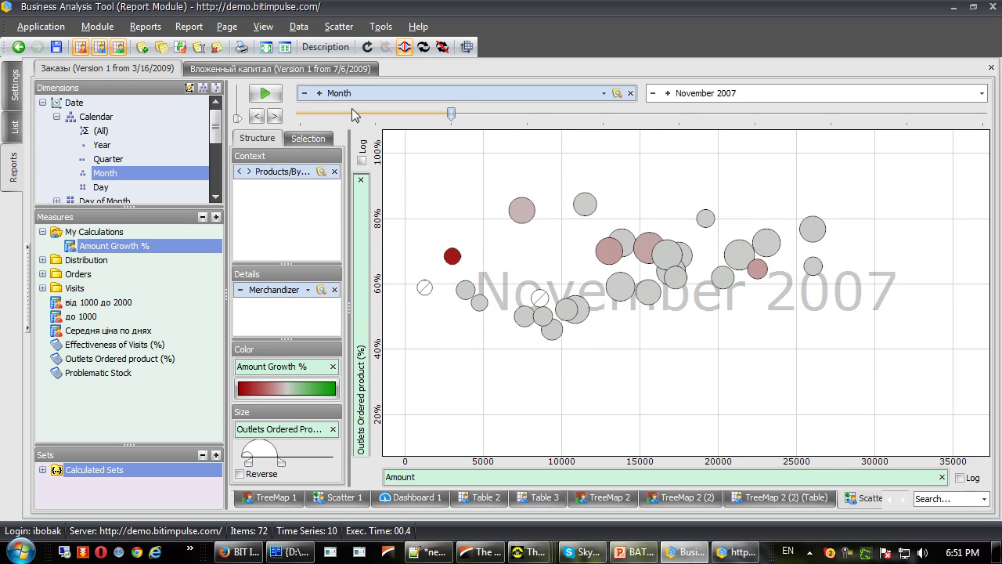
click(266, 95)
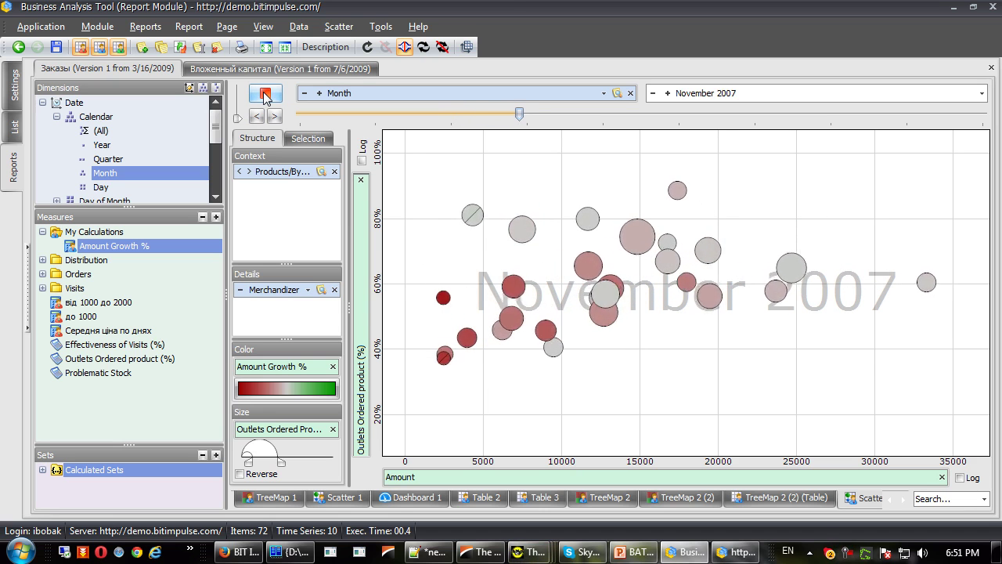
click(265, 95)
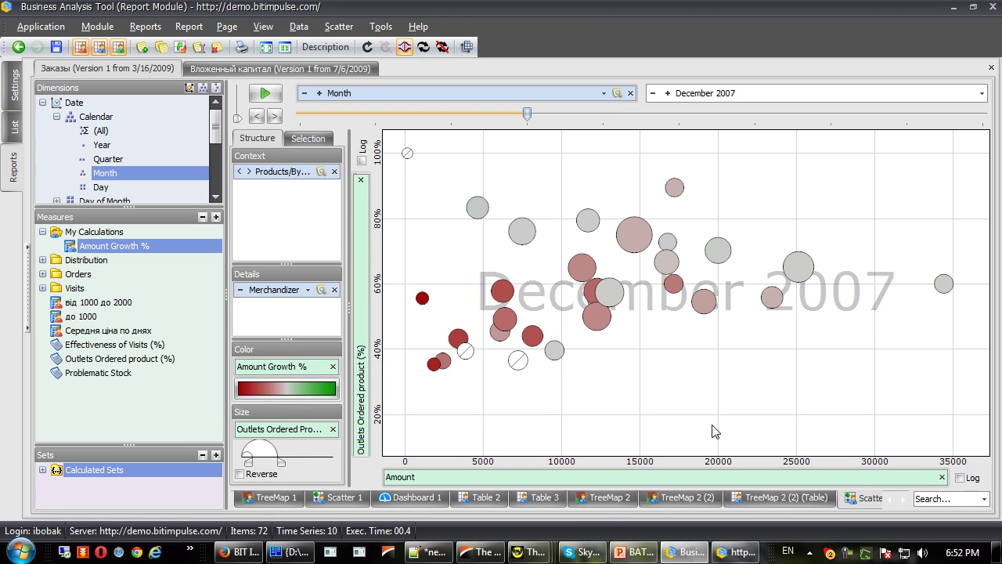
- Examine the drill, hide and drill-through options available for the largest merchandizer bubble in the scatter diagram
right_click(634, 234)
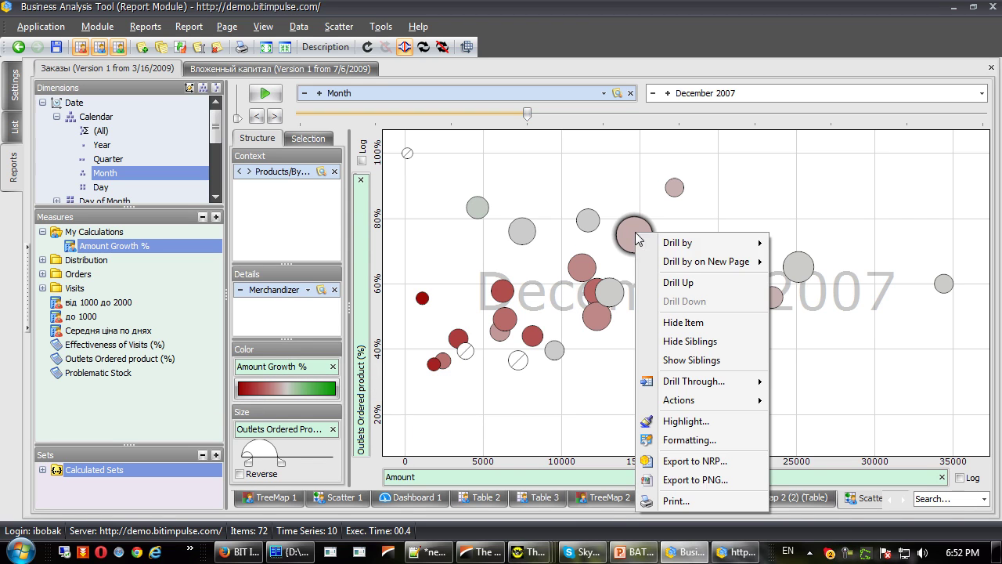
mouse_move(691, 247)
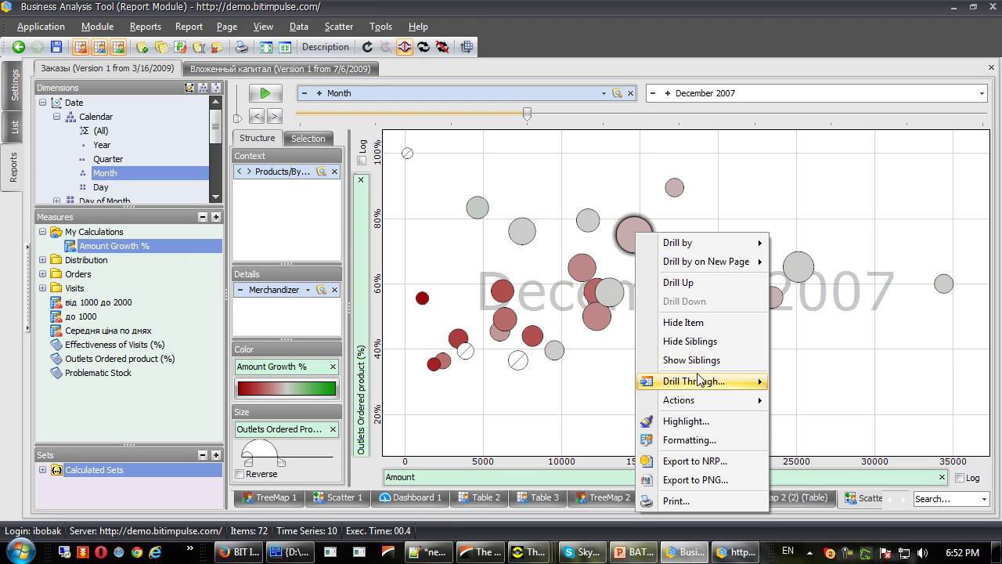
mouse_move(701, 384)
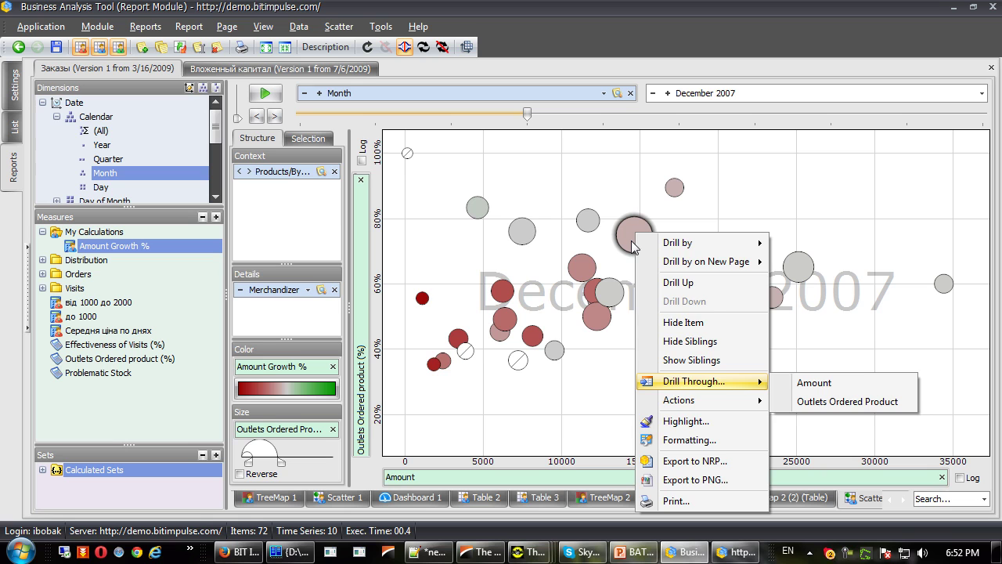
click(868, 502)
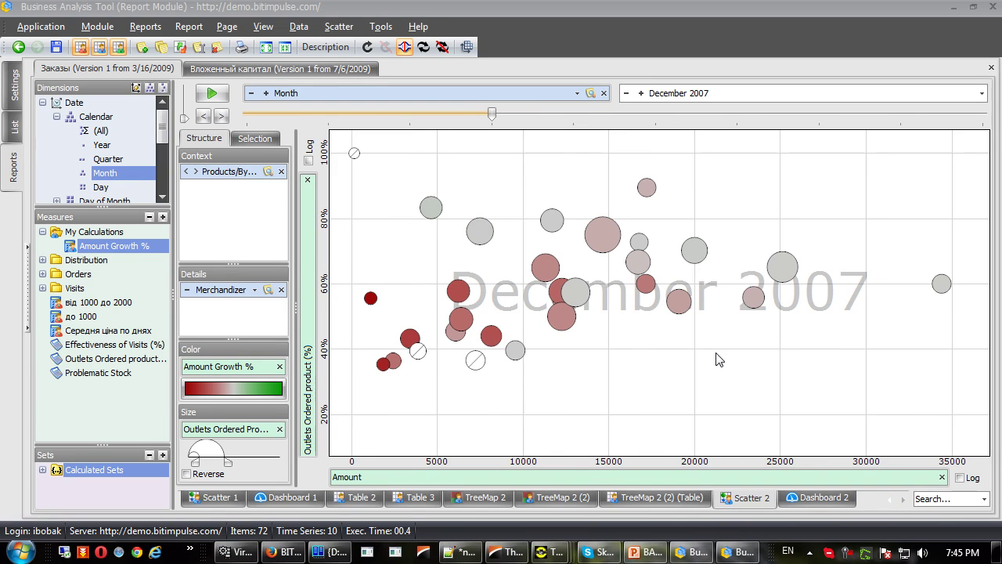
- Show Dashboard 2 and set its Scatter 1 timeline to January 2008
click(819, 498)
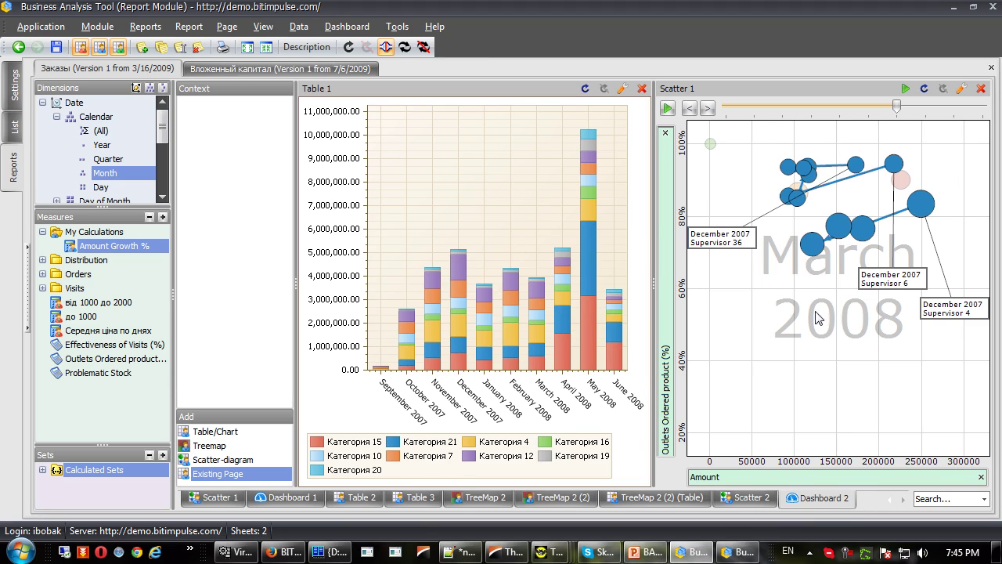
drag(898, 106, 840, 108)
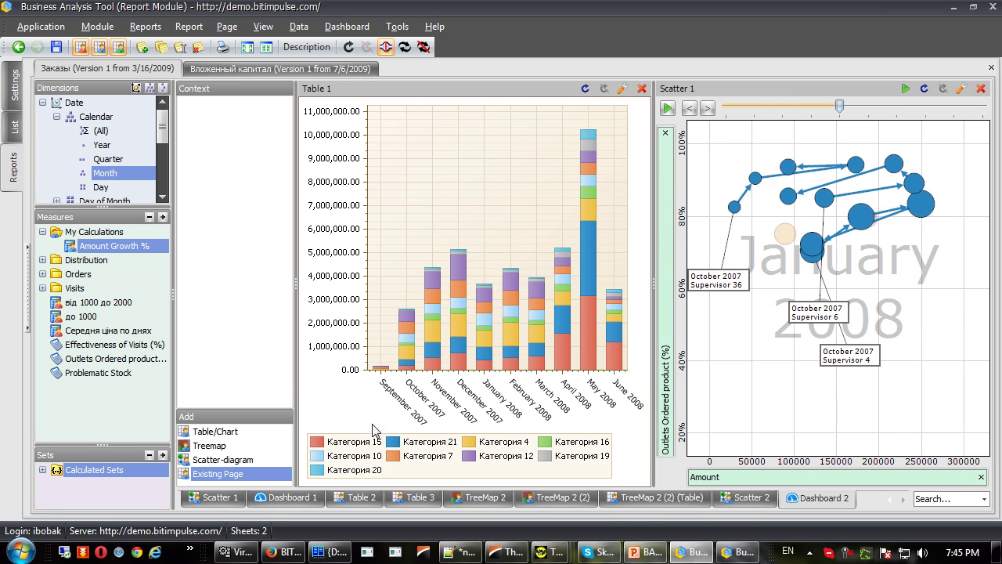
- Add the existing page TreeMap 1 to the dashboard below Scatter 1 and give the scatter diagram slightly more height
drag(205, 473, 828, 436)
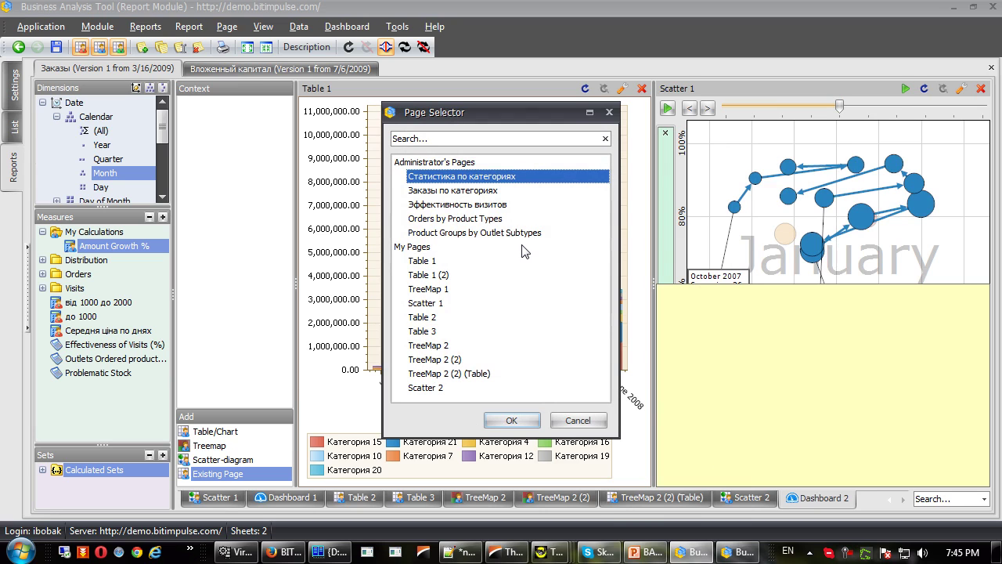
click(433, 290)
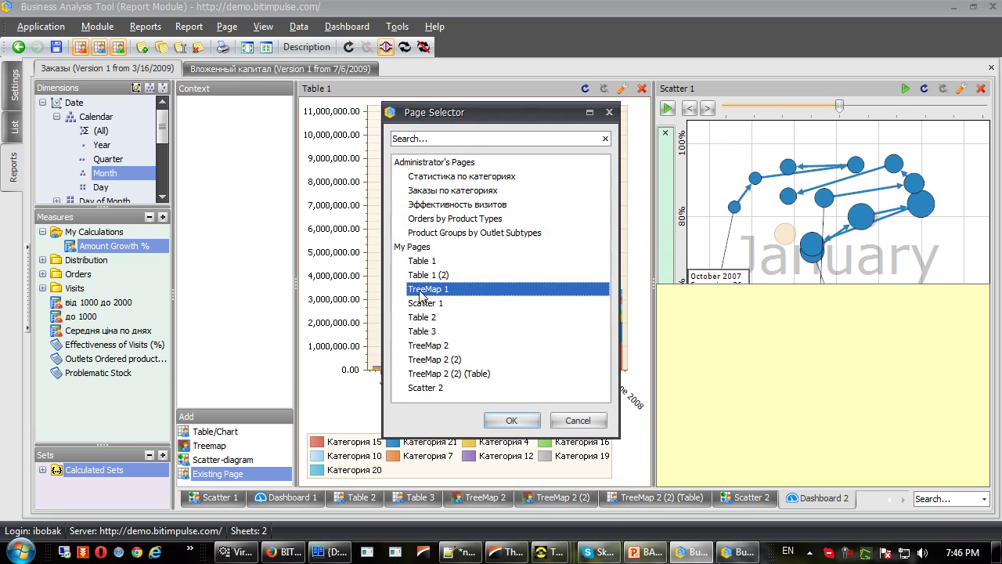
click(511, 423)
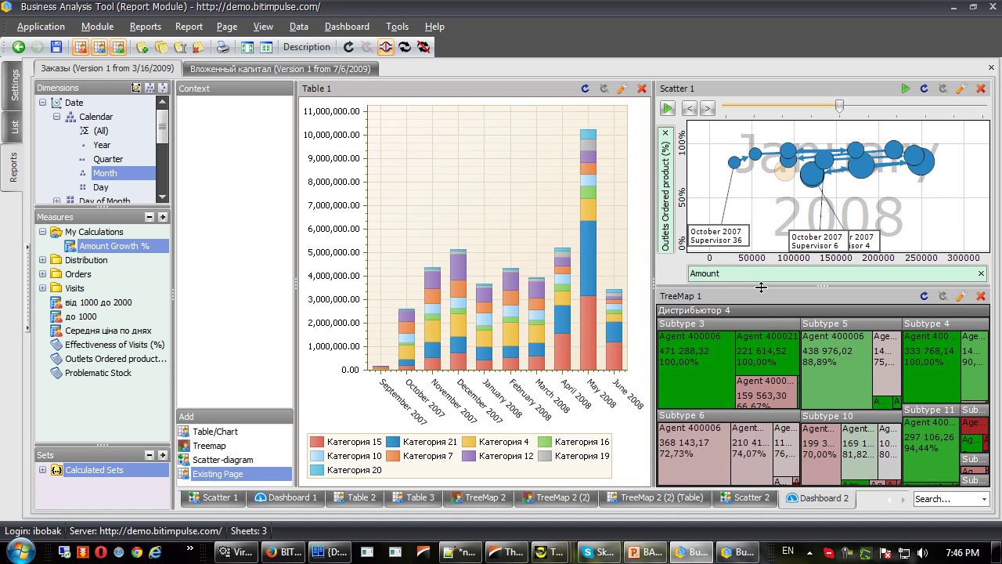
drag(761, 288, 761, 306)
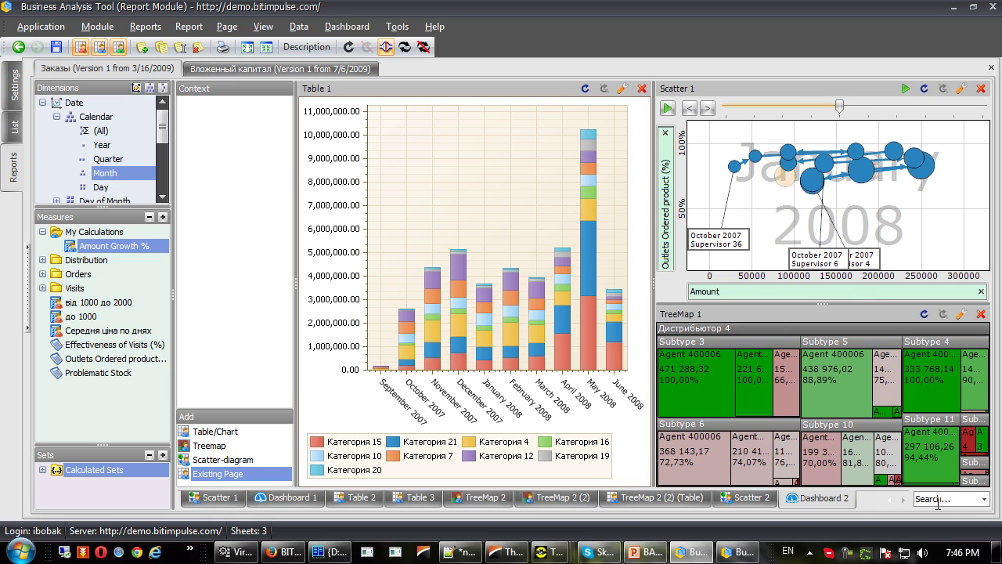
- Look over the full list of administrator's and own pages in the report
click(938, 502)
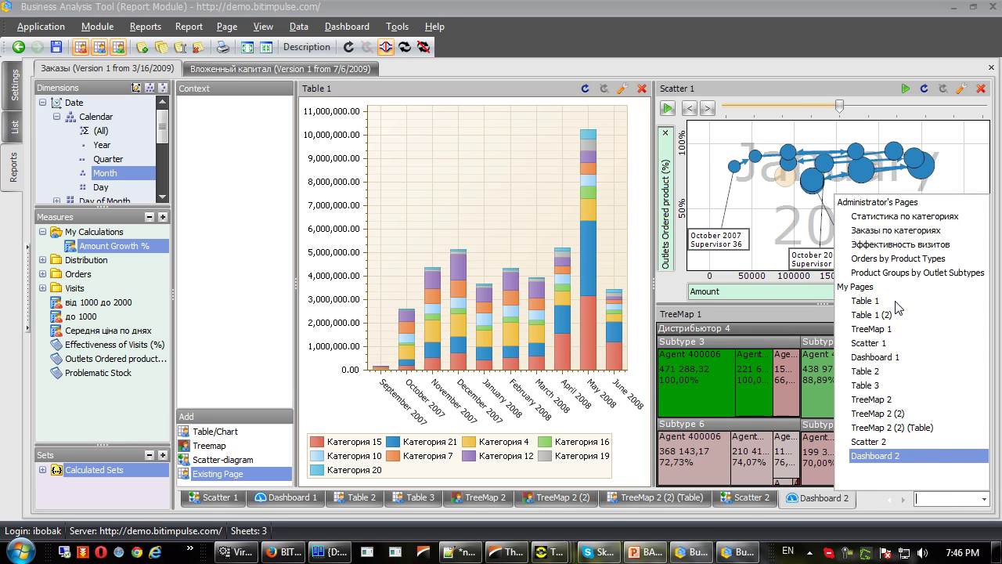
click(479, 190)
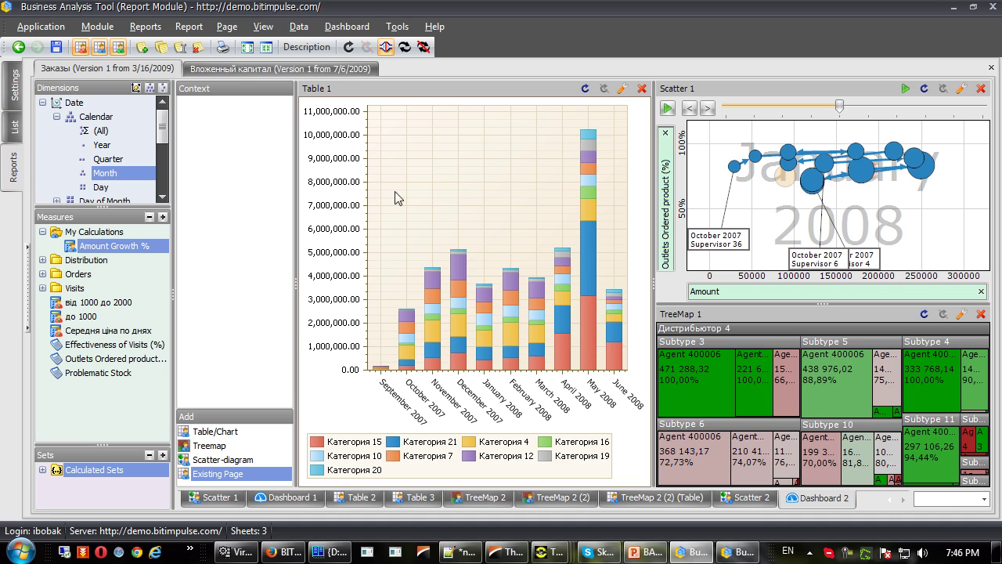
- Set up a new mail broadcast for the Заказы report, repeating every week from Monday to Saturday at 09:00
click(13, 129)
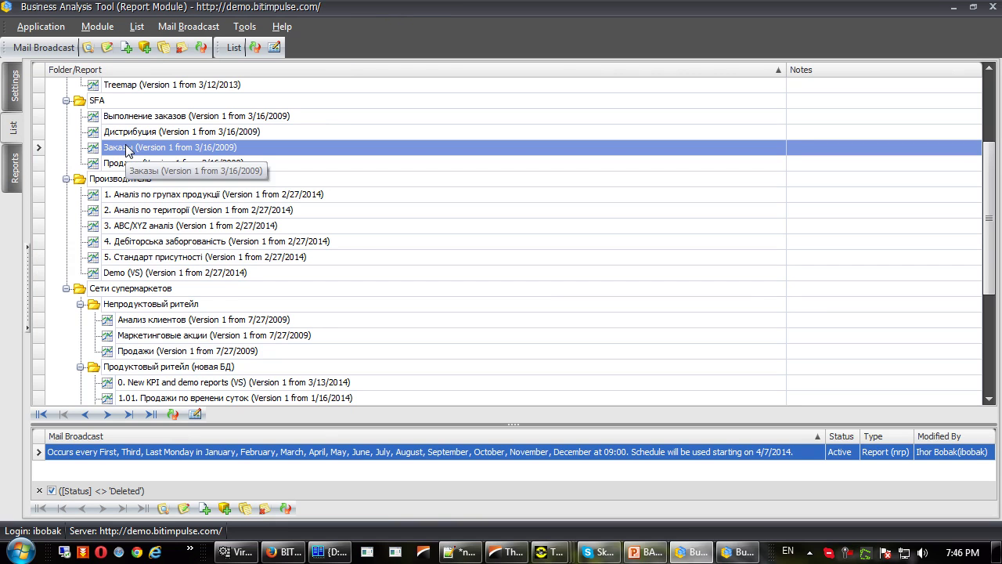
click(203, 509)
click(265, 36)
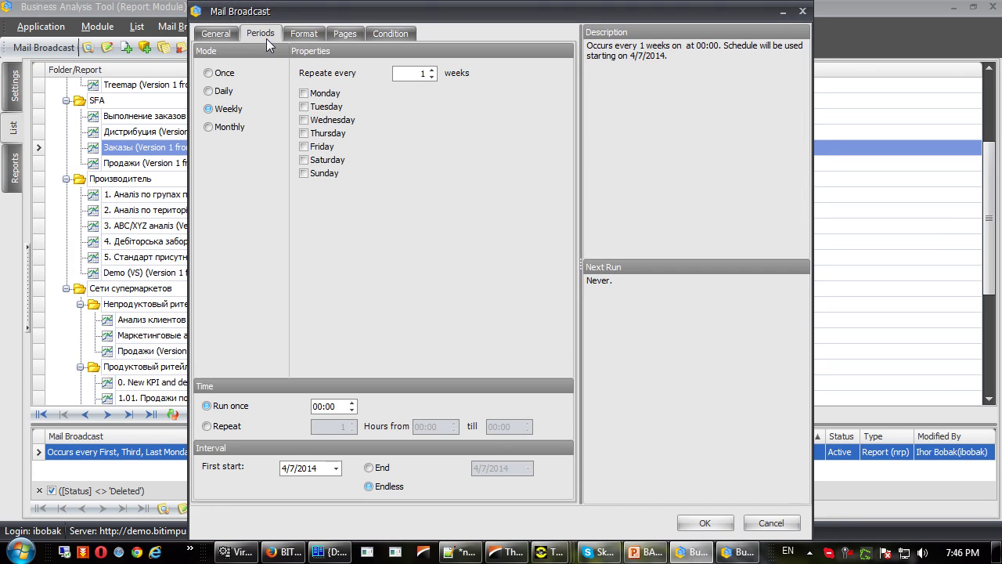
click(304, 93)
click(304, 106)
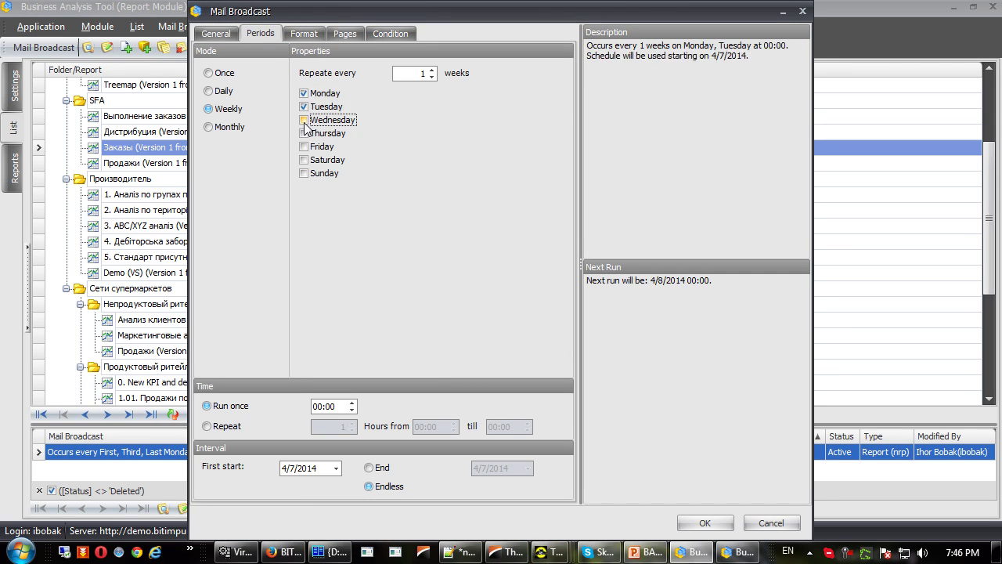
click(304, 119)
click(304, 133)
click(303, 160)
click(304, 146)
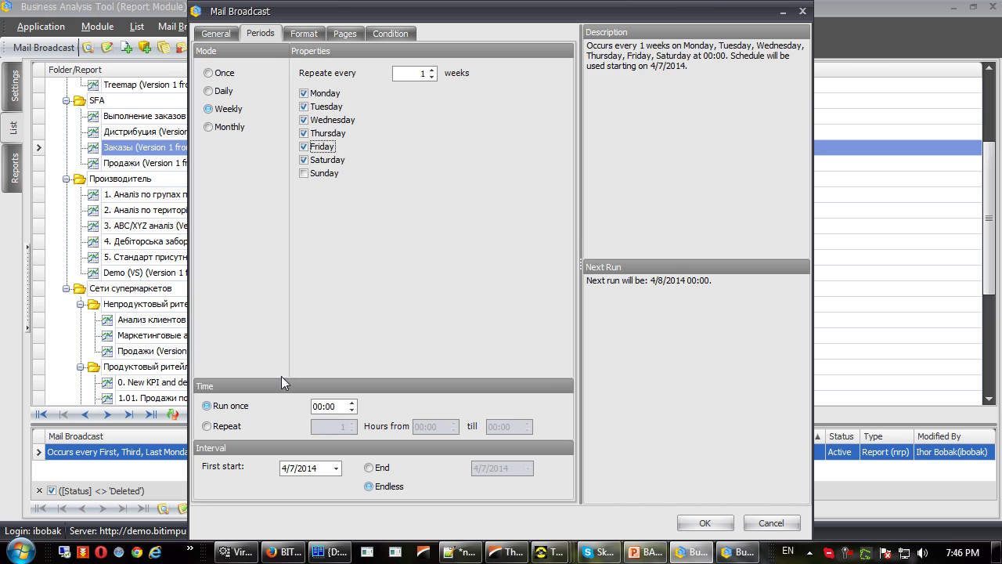
click(317, 406)
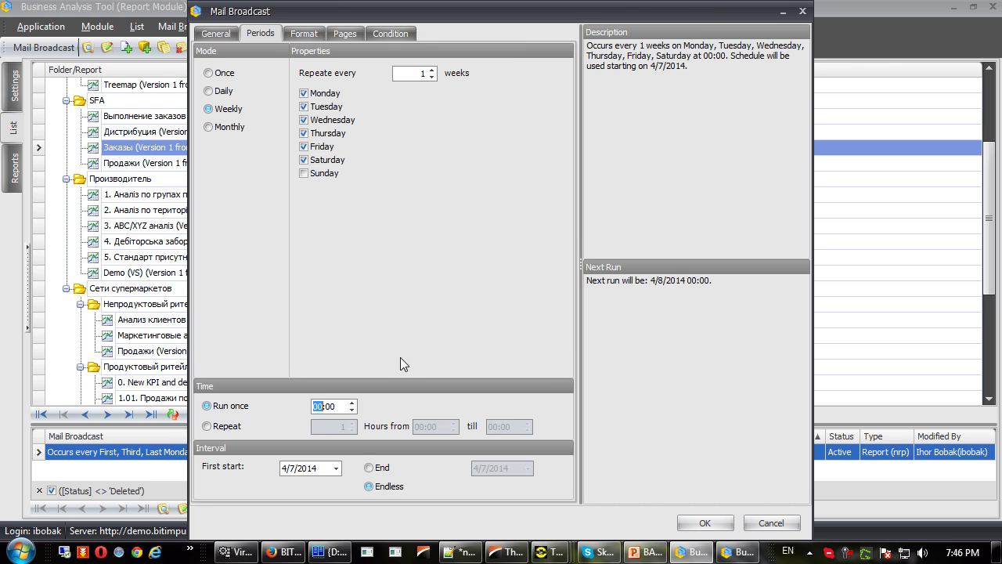
- Review the broadcast's page selection, set its condition mode to Conditional, and dismiss the broadcast setup
click(345, 34)
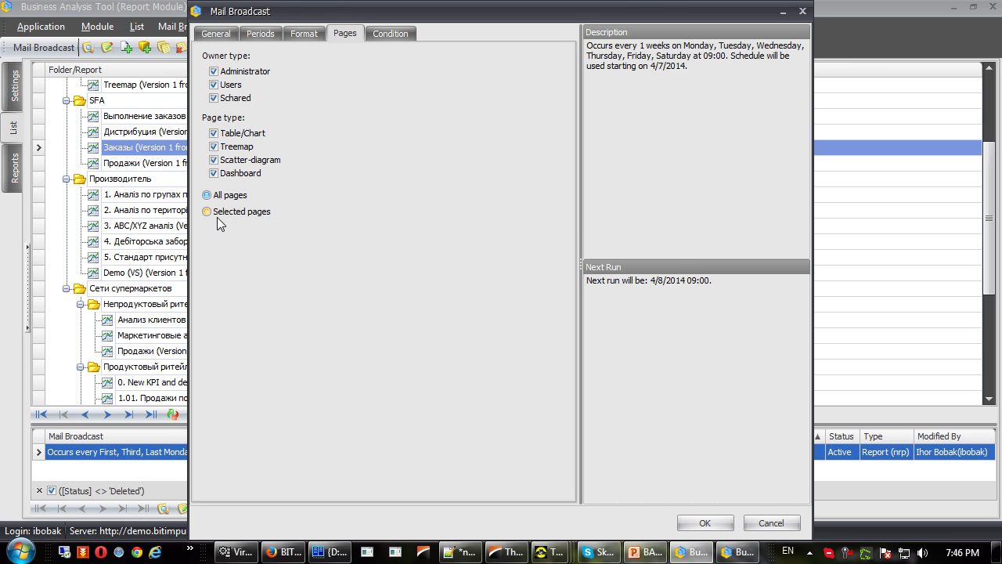
click(391, 33)
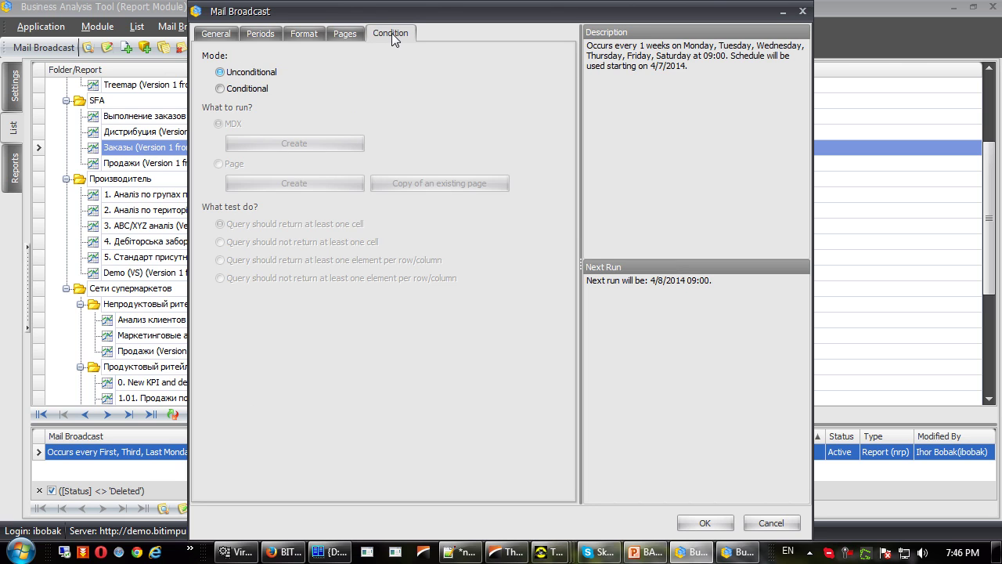
click(241, 90)
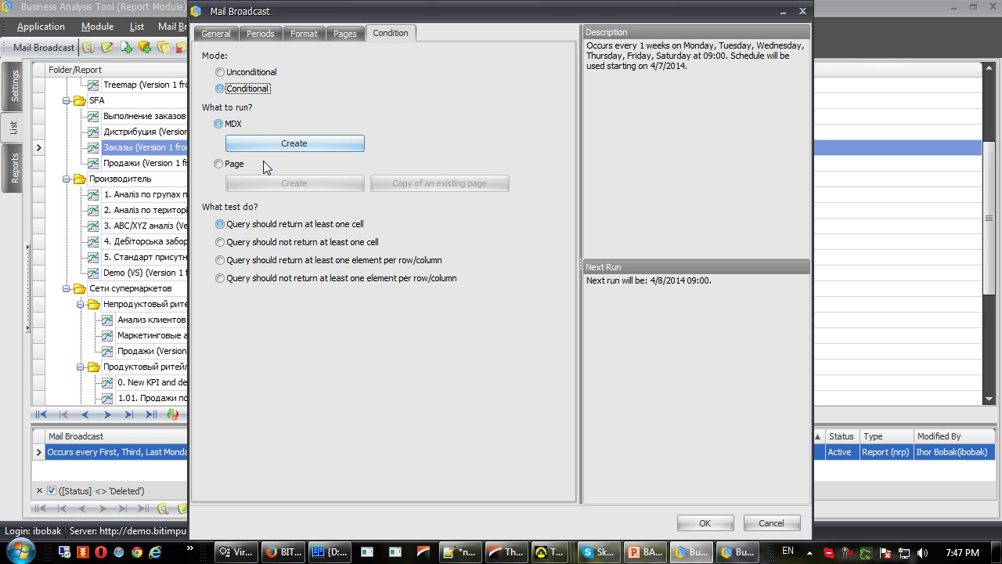
click(780, 12)
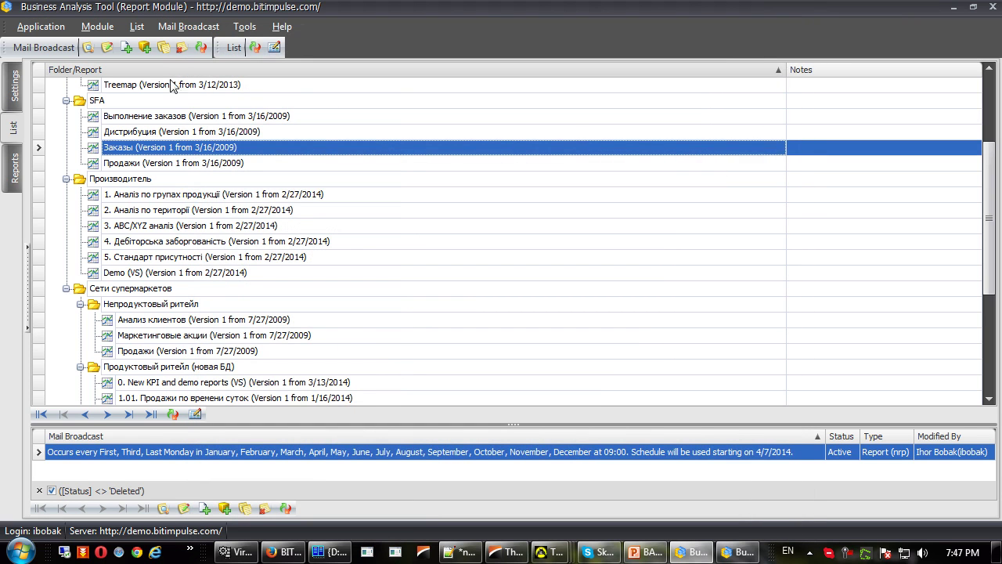
- Return to the Заказы report and show the page TreeMap 2 (2) (Table)
double_click(158, 149)
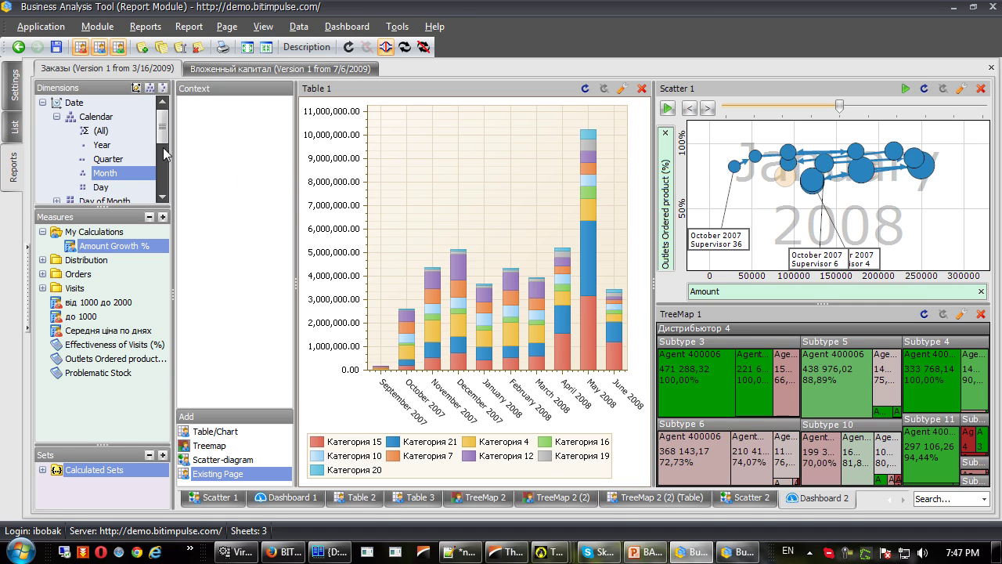
click(728, 501)
click(702, 503)
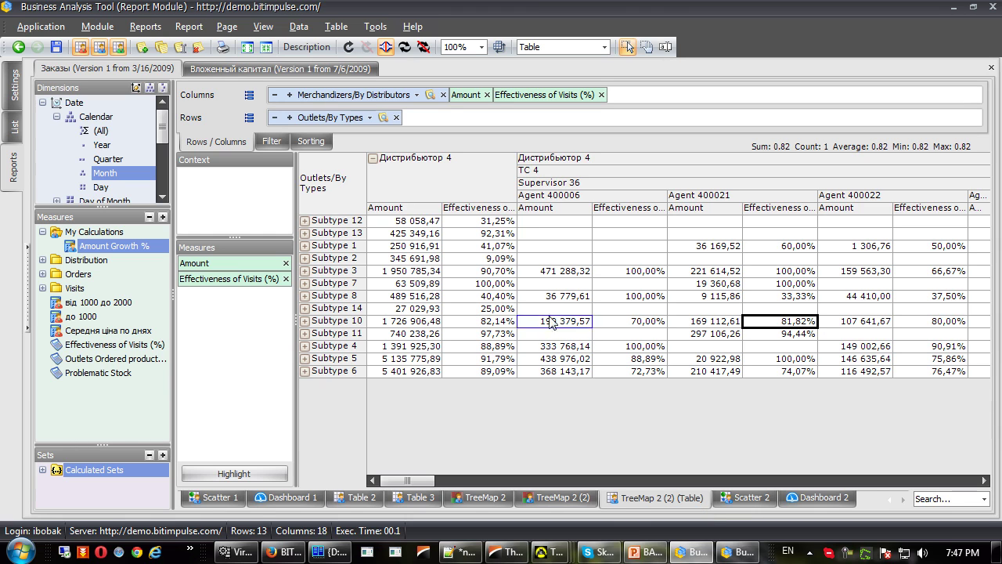
- Remove Effectiveness of Visits (%) and Amount from the columns and select the cells from Subtype 1 to Subtype 10 through Agent 400024
click(601, 94)
click(487, 95)
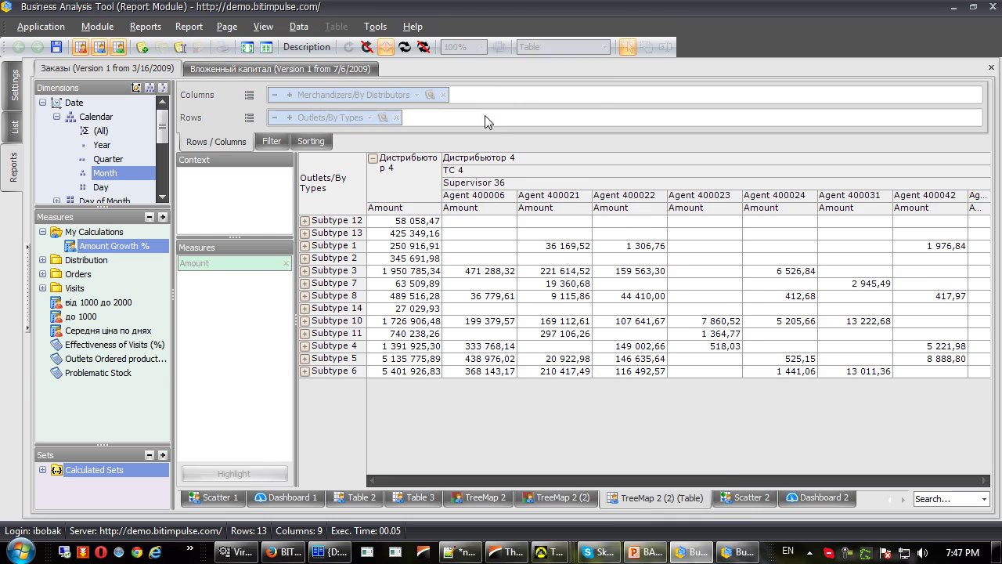
drag(403, 233, 817, 318)
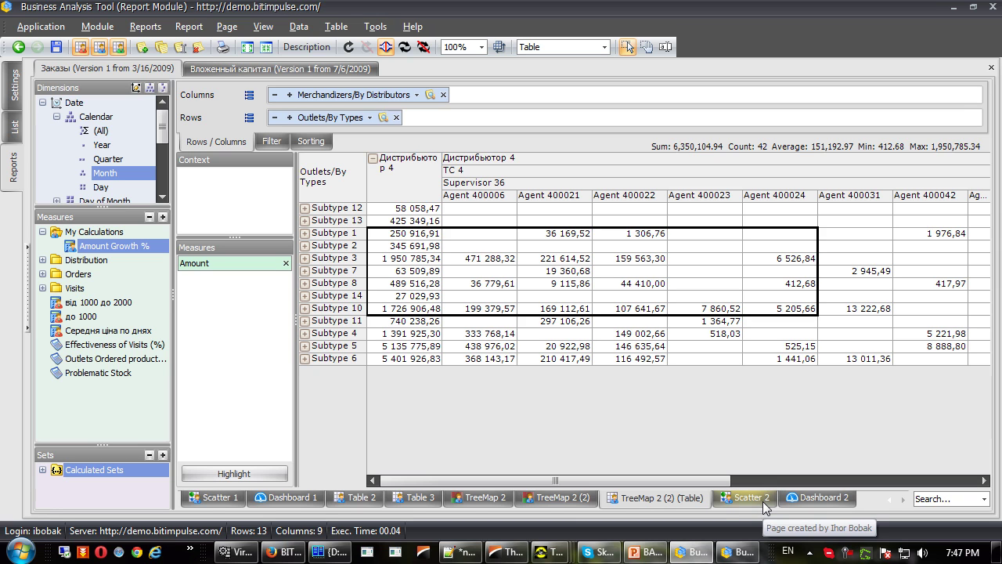
- Switch to the Report Designer window and close the BAT Statistics (A) report, saving its changes
click(740, 552)
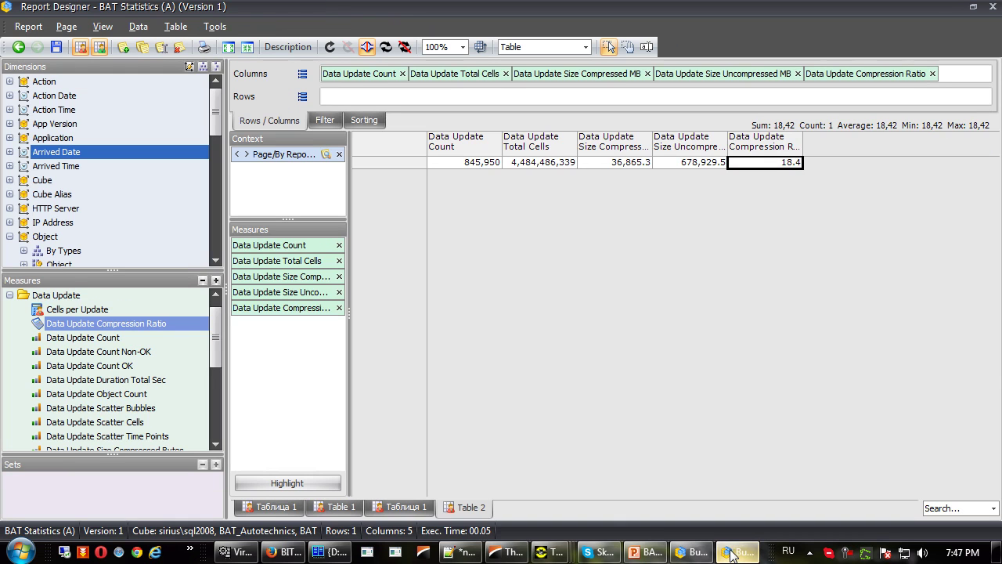
click(994, 6)
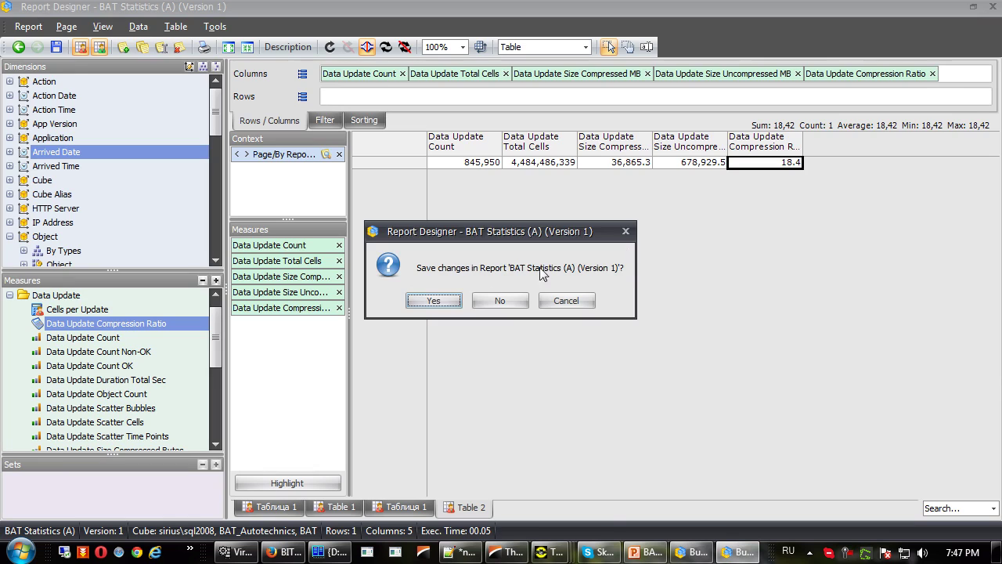
click(433, 300)
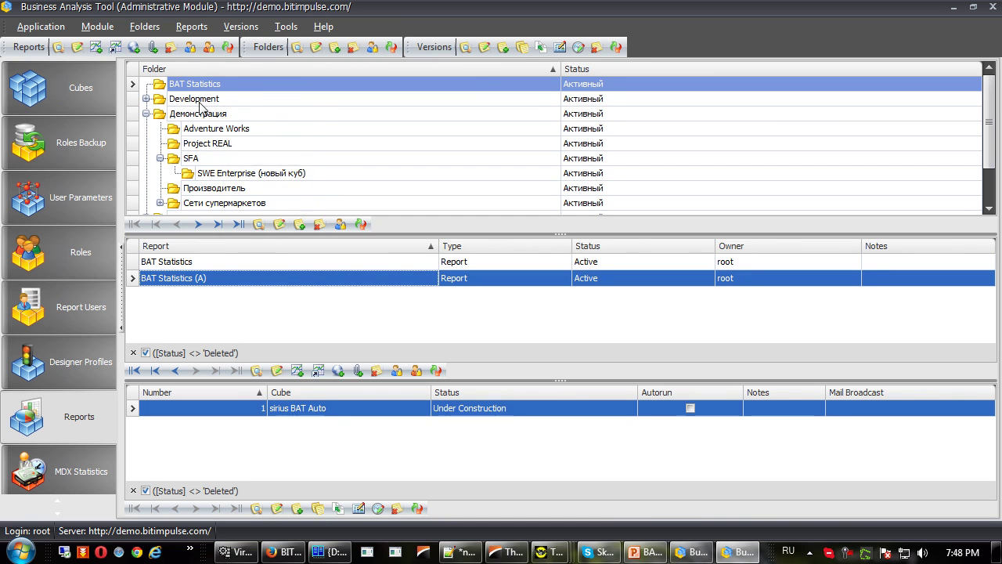
- Enlarge the folder list and the report list in the Administrative Module by moving the dividers beneath them
mouse_move(200, 118)
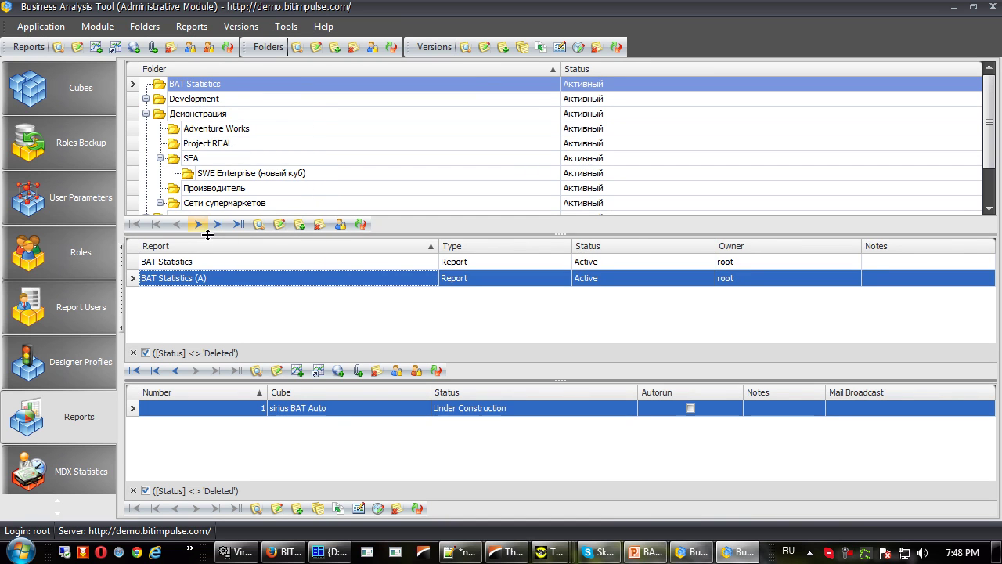
drag(208, 234, 208, 274)
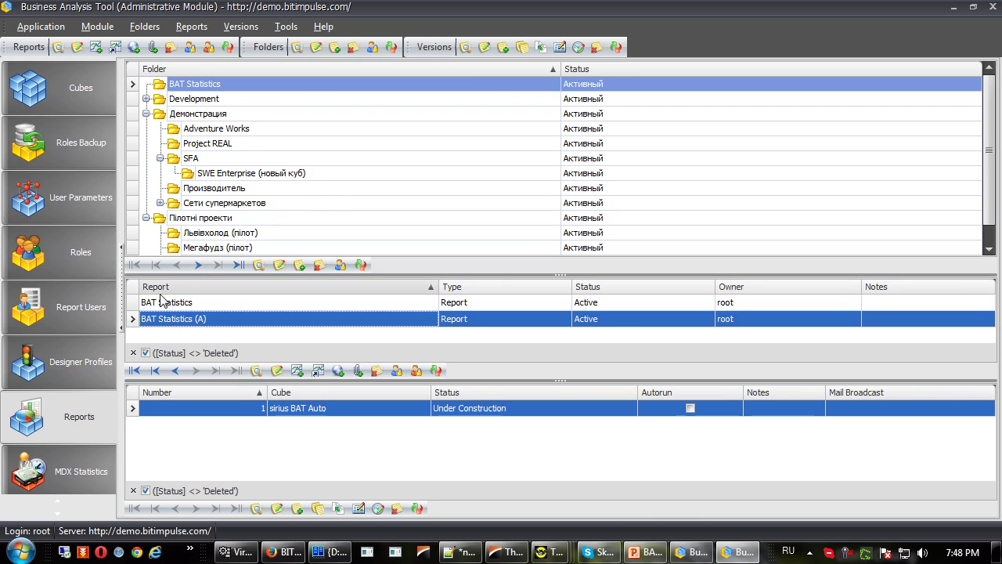
mouse_move(176, 320)
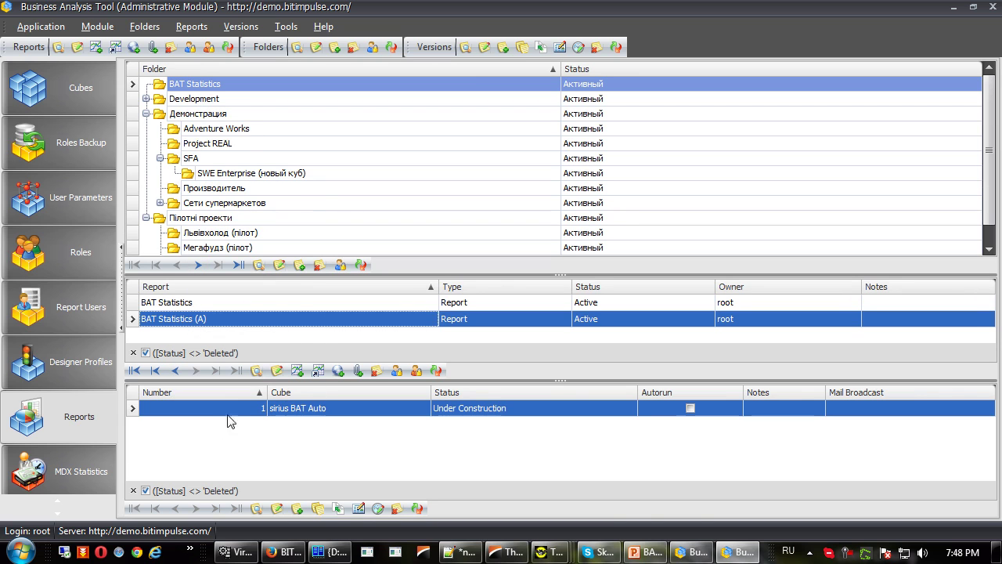
drag(201, 382, 202, 411)
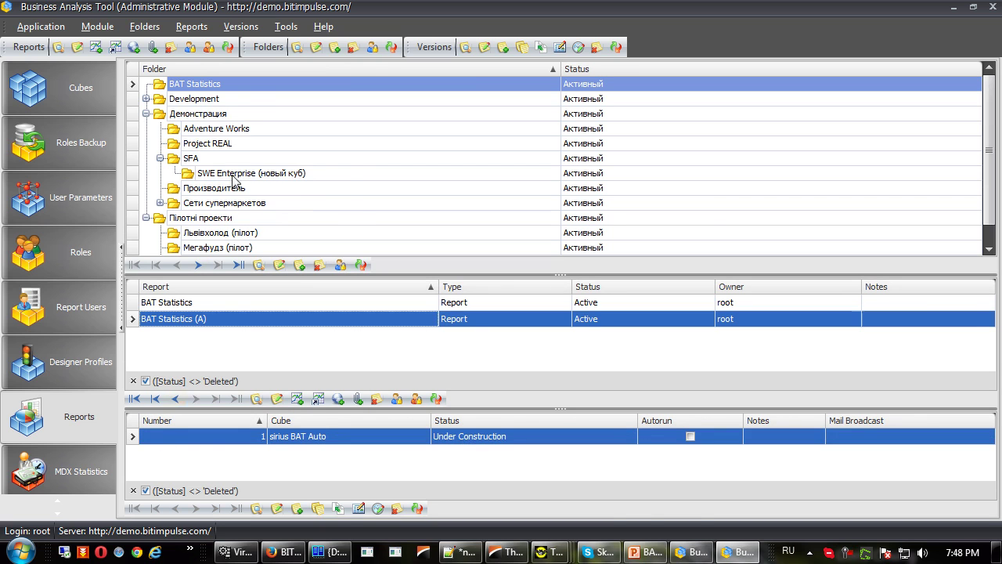
- Inspect the role permissions of the BAT Statistics folder and view the settings of the default designer profile
click(340, 265)
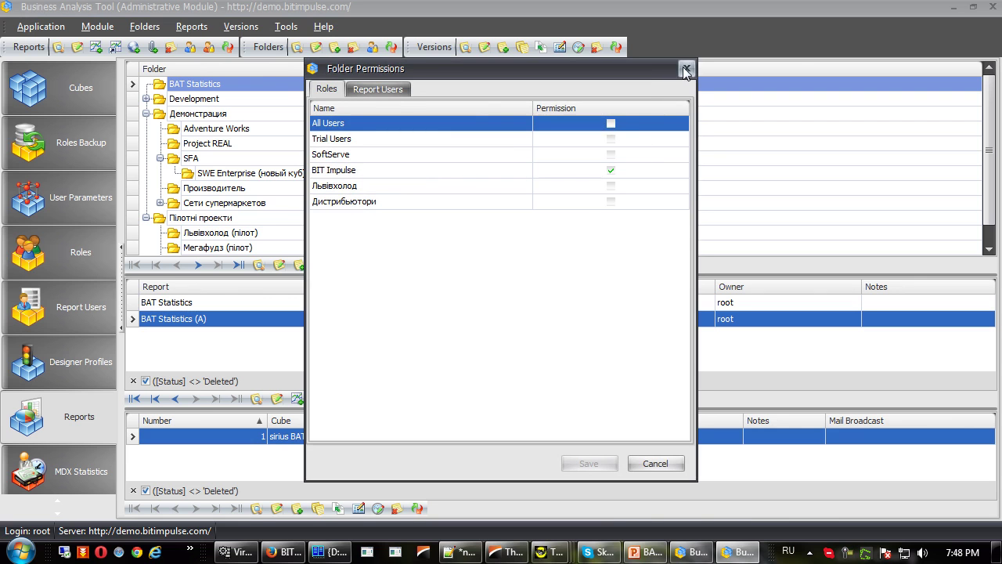
click(687, 68)
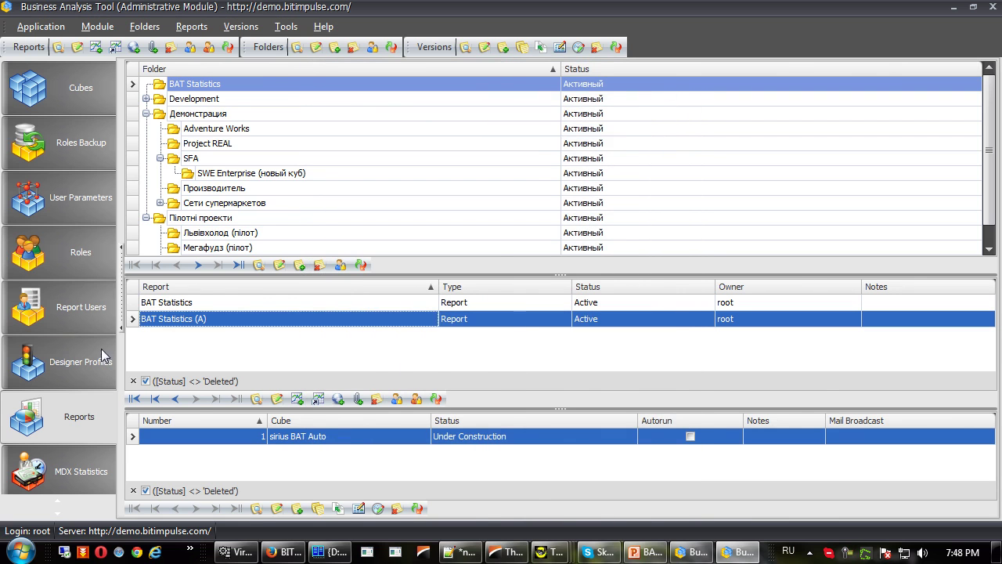
click(72, 363)
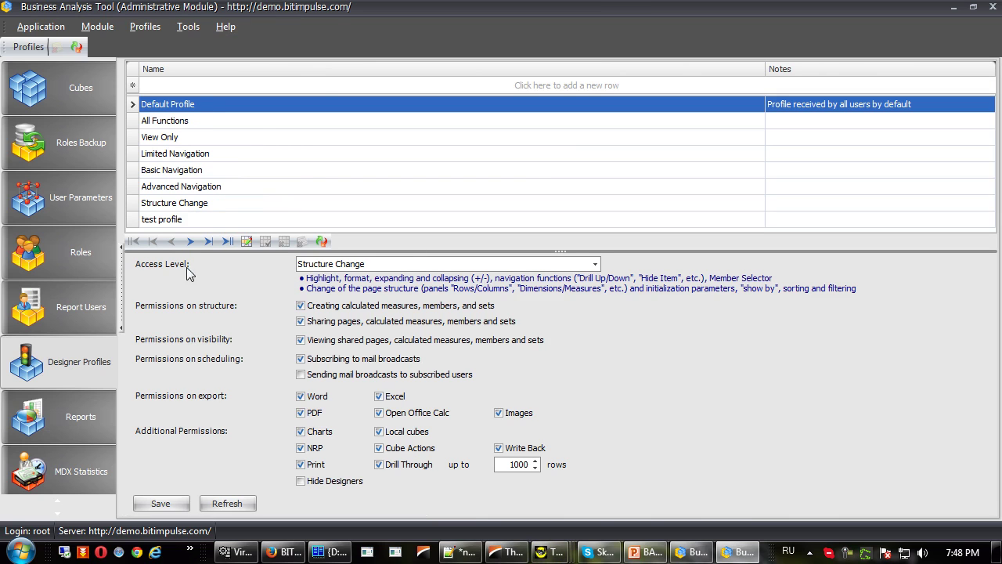
- View the permission settings of the View Only designer profile
mouse_move(180, 190)
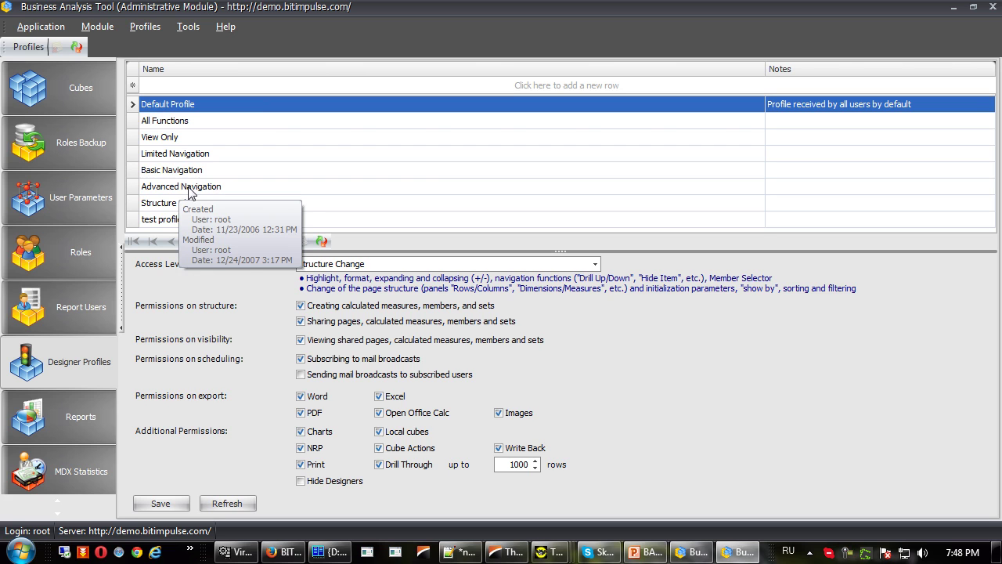
click(139, 140)
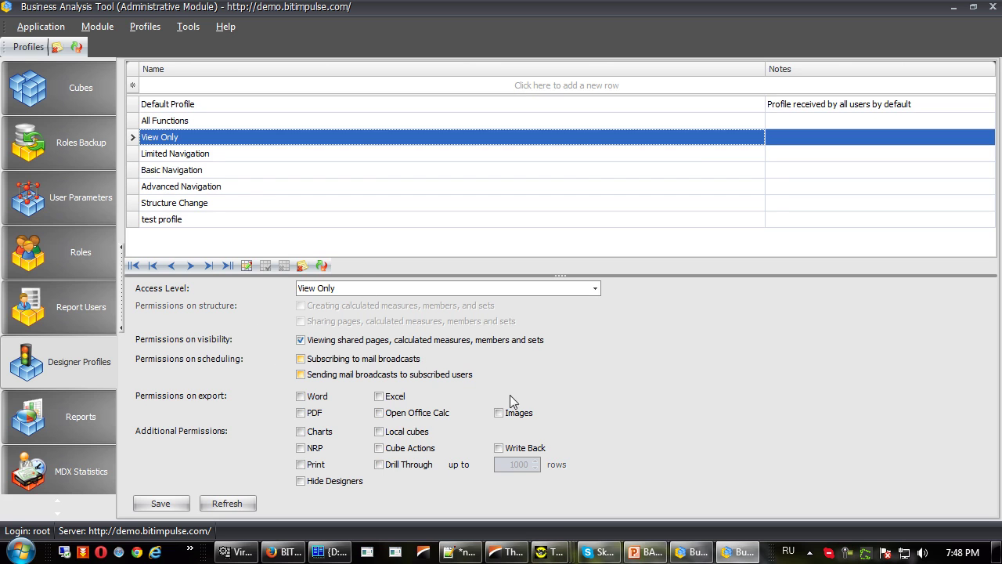
- Switch to the Report Module, hide the panels around the table, and expand and collapse the outlets of Subtype 1
mouse_move(740, 557)
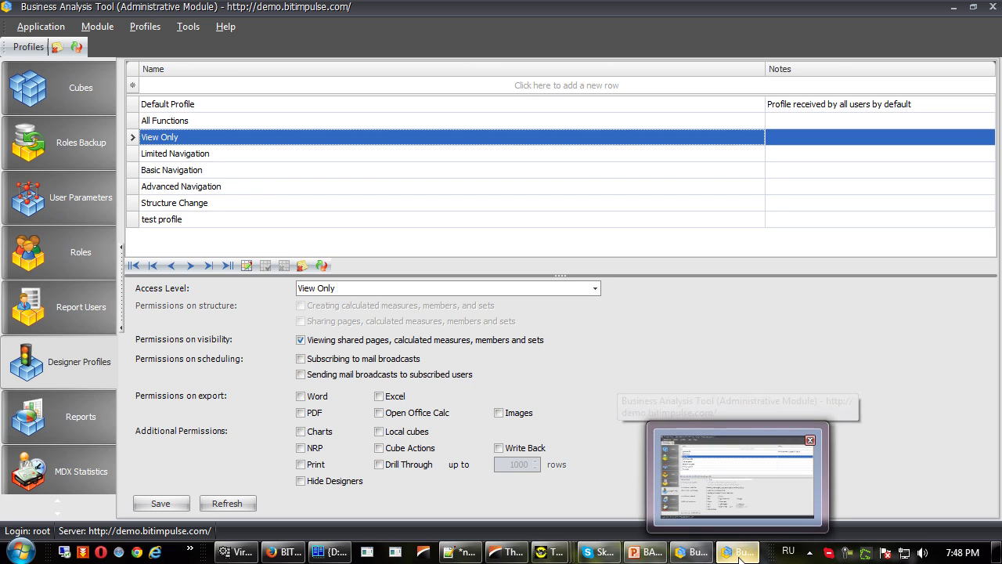
click(740, 558)
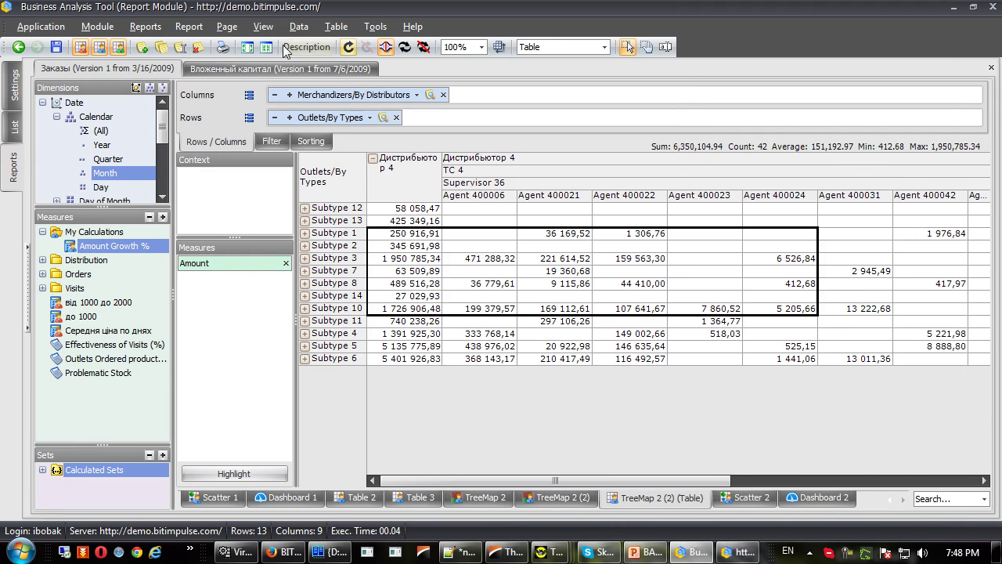
click(248, 47)
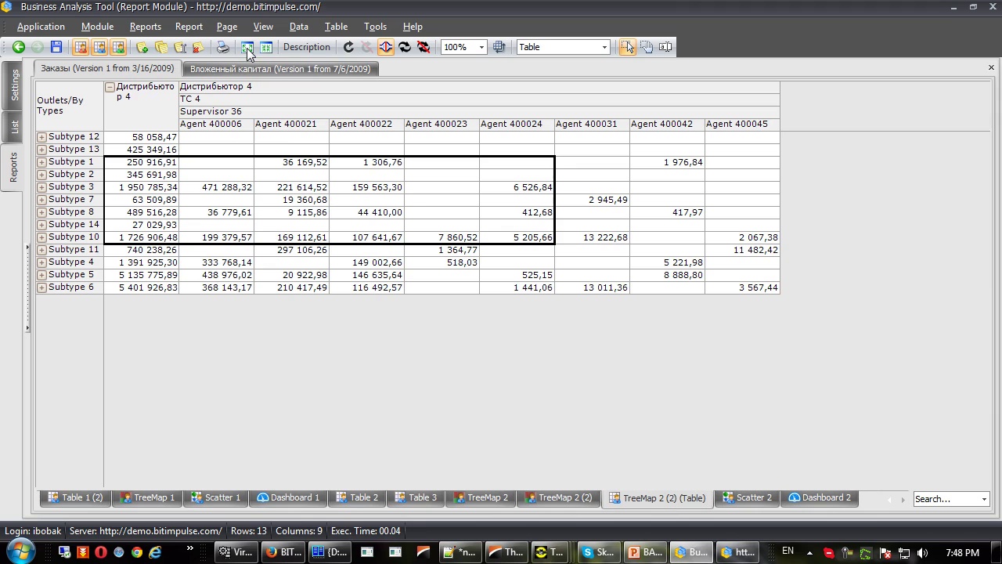
click(41, 174)
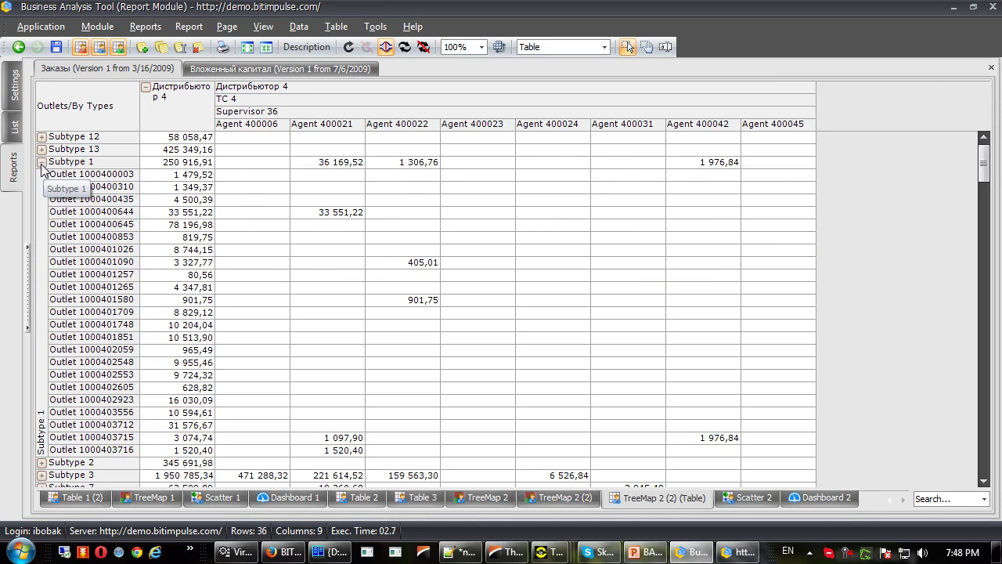
click(42, 162)
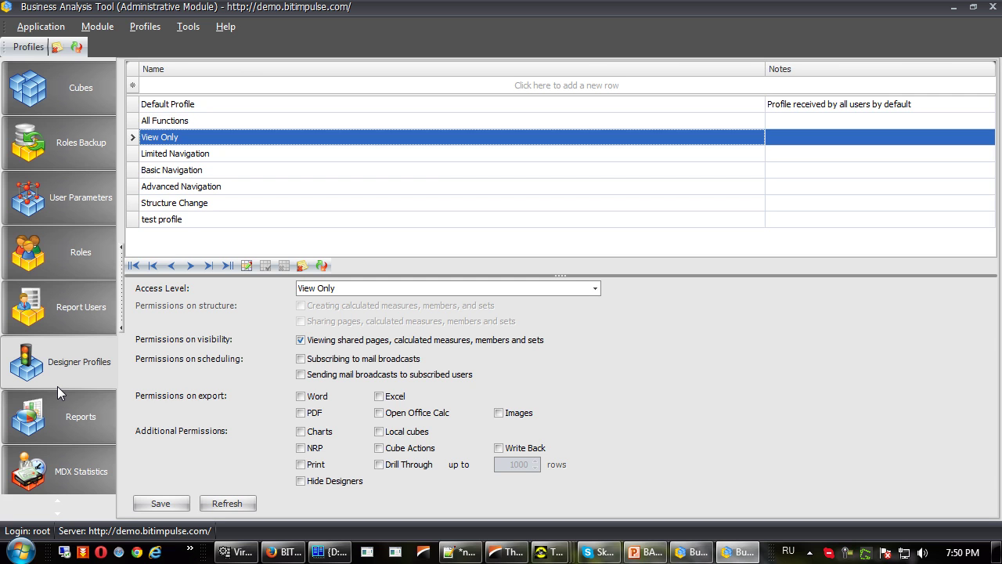
- Restore the design panels in the Report Module and expand the Distribution and Orders measure folders, selecting the Amount measure under Orders
key(alt+Tab)
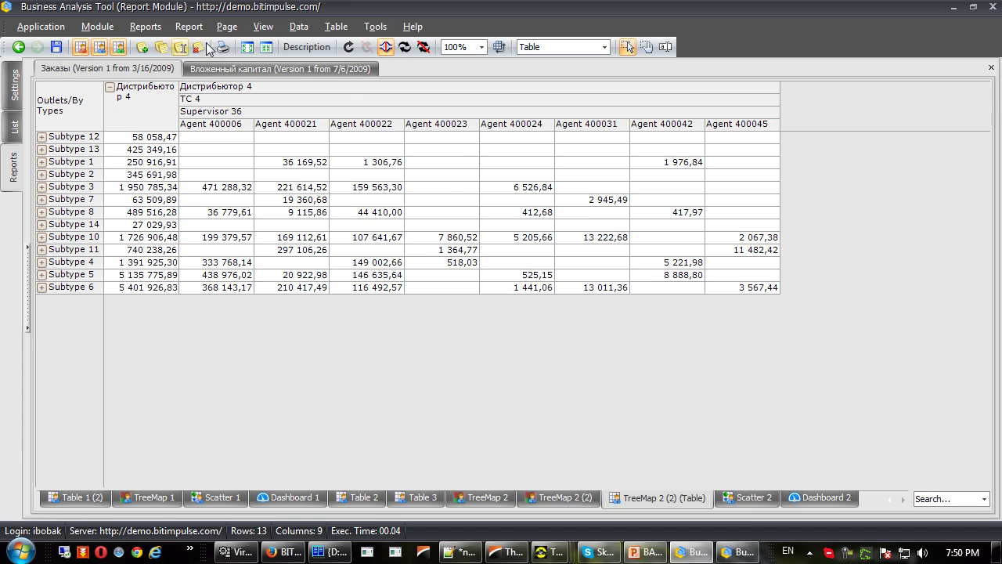
click(267, 48)
click(43, 260)
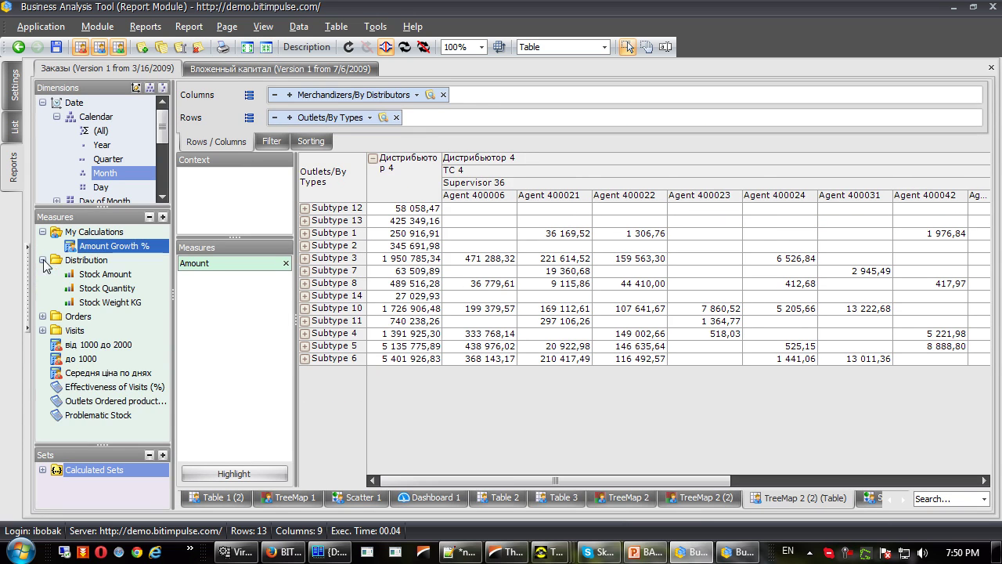
click(43, 316)
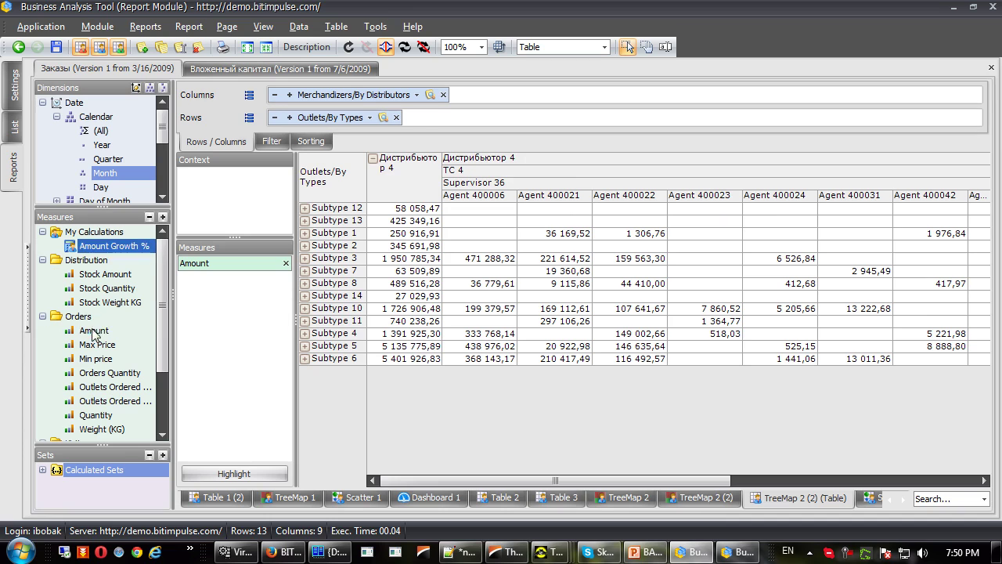
click(93, 331)
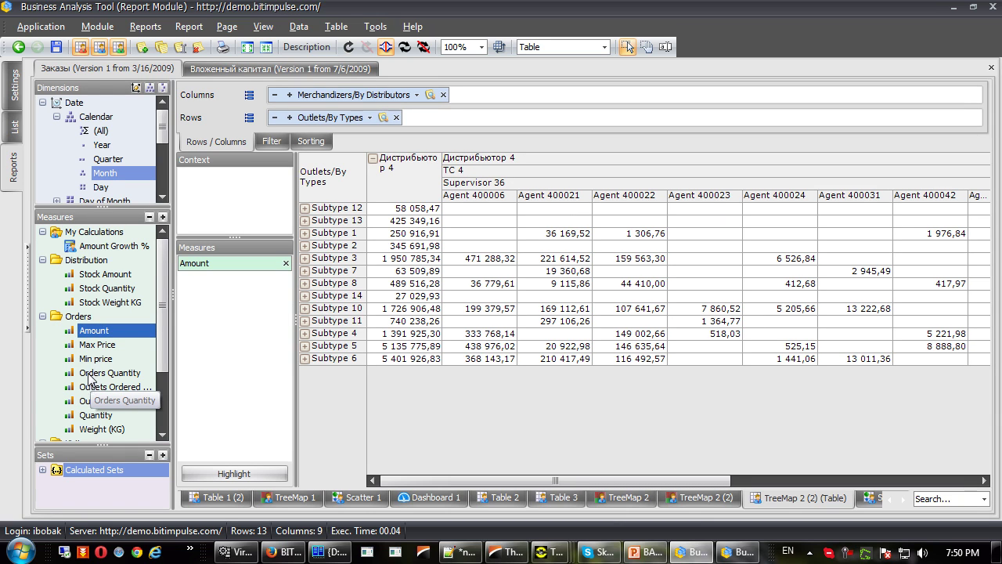
- Switch to BAT_Presentation_EN.pptx in PowerPoint and show slide 34, Architecture
key(alt+Tab)
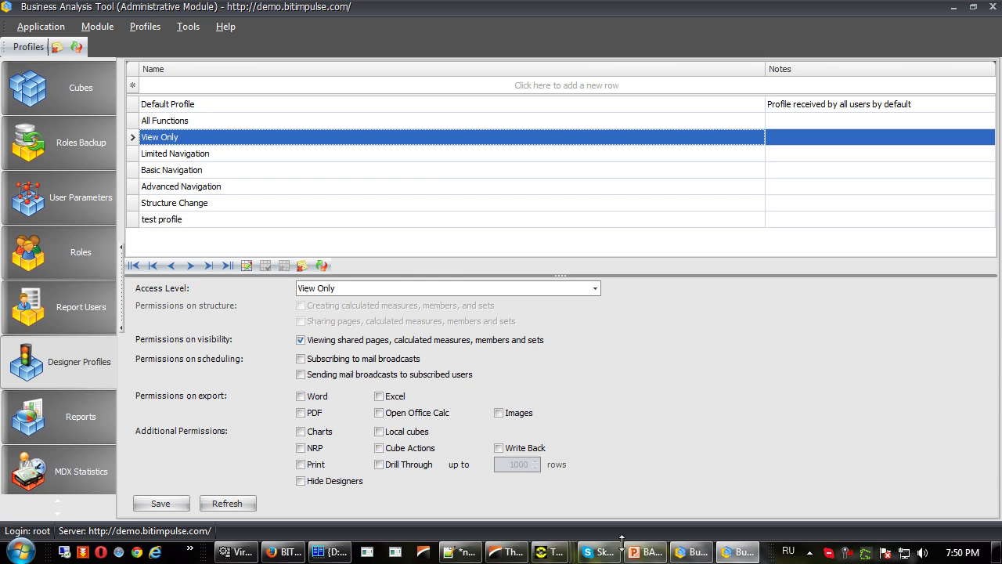
click(644, 552)
click(45, 233)
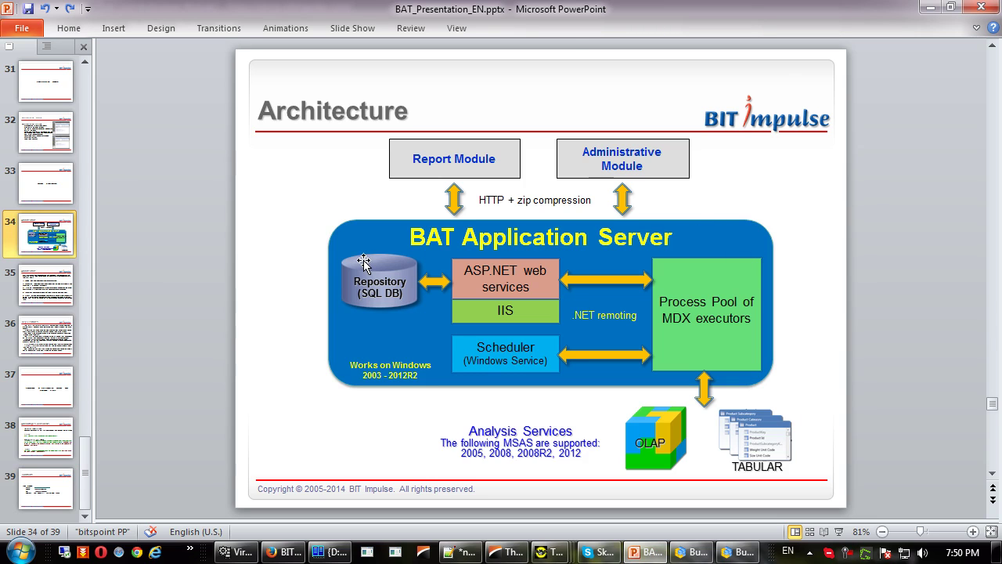
- Select the Repository, Report Module and Administrative Module shapes one after another in the architecture diagram
click(408, 269)
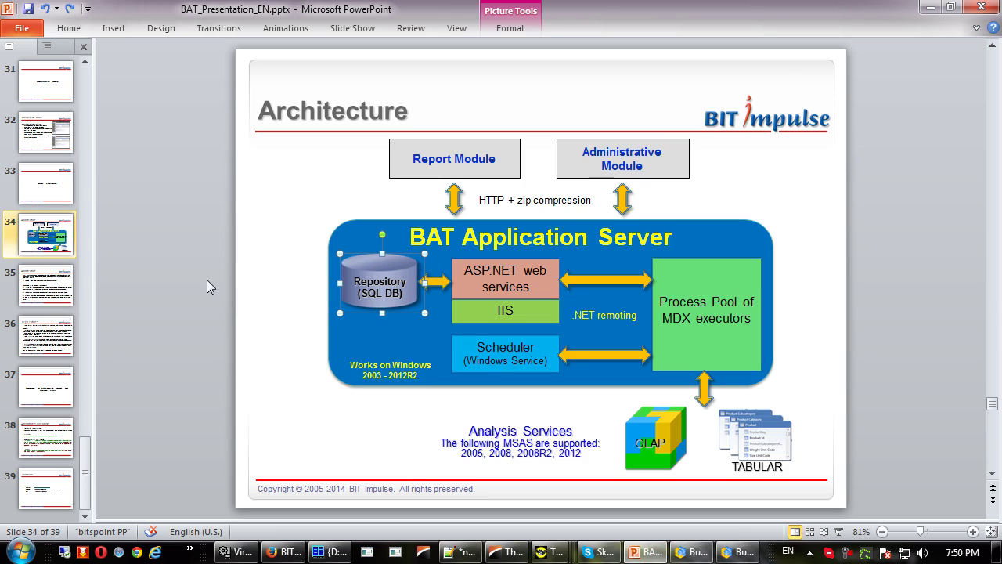
click(443, 149)
click(614, 164)
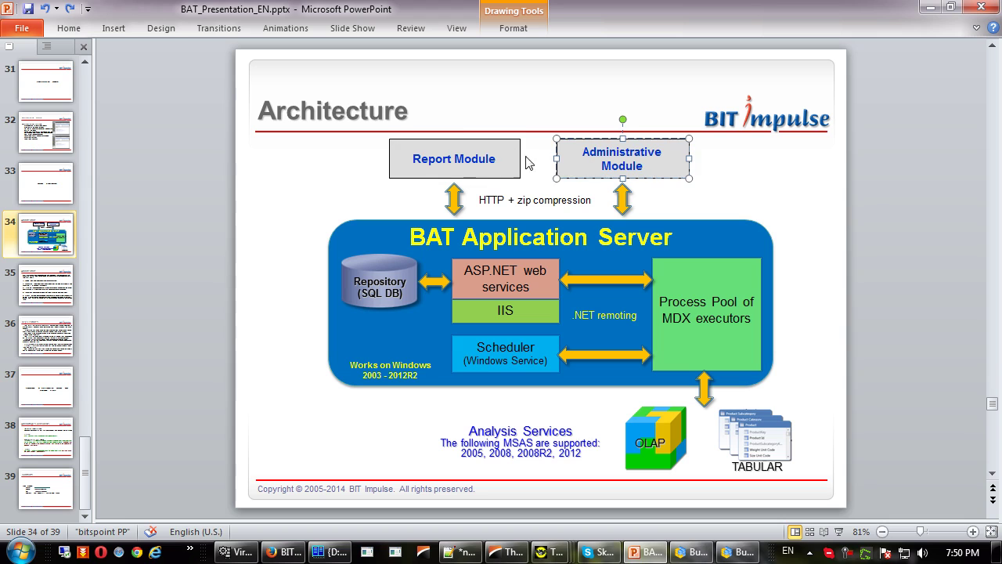